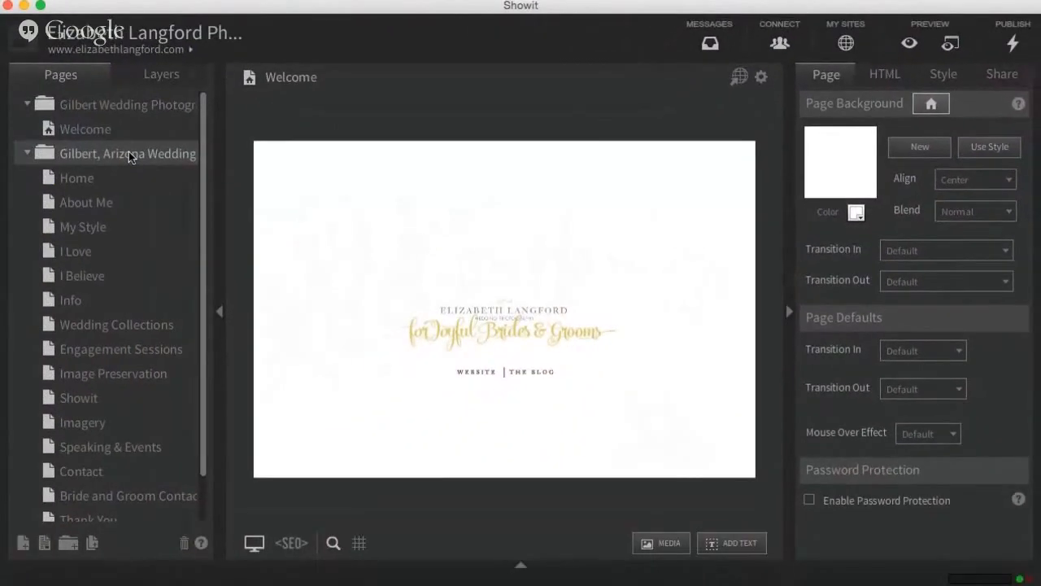
Look through the pages of the Gilbert, Arizona Wedding Photographer style group and view the Welcome page.
click(128, 155)
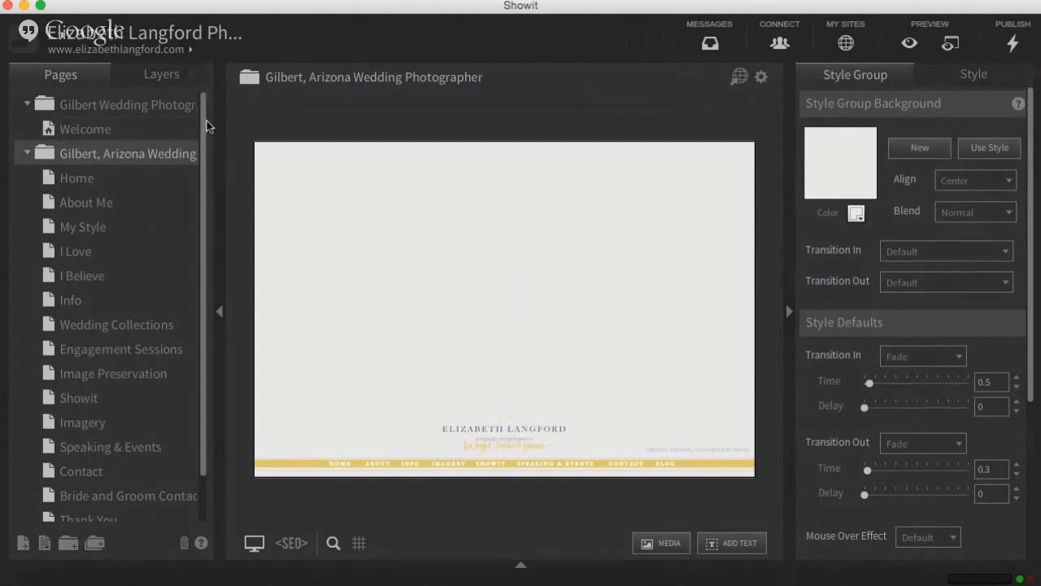
drag(201, 152, 199, 203)
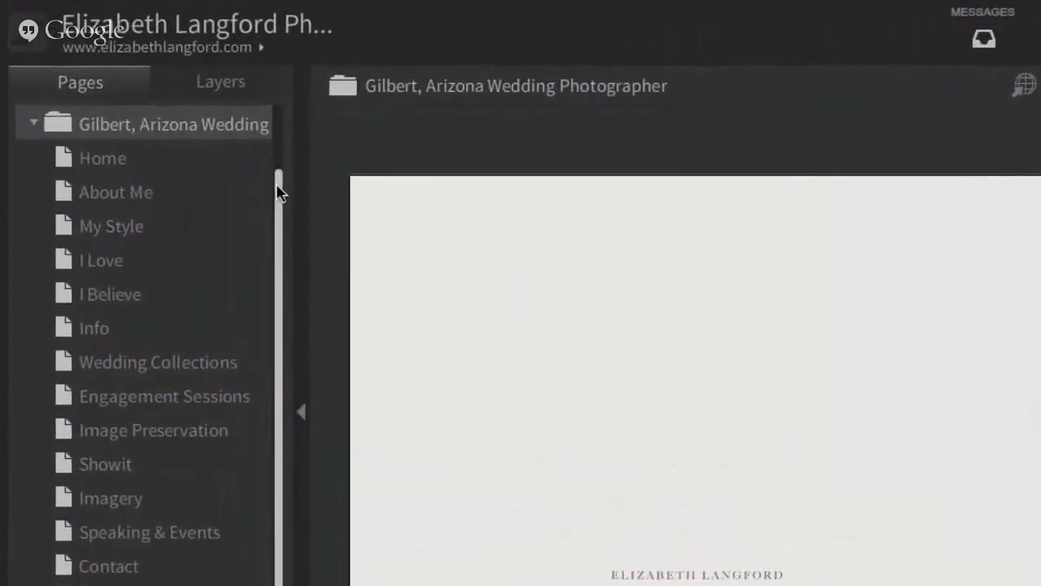
drag(214, 158, 214, 106)
drag(278, 122, 278, 232)
drag(279, 232, 283, 122)
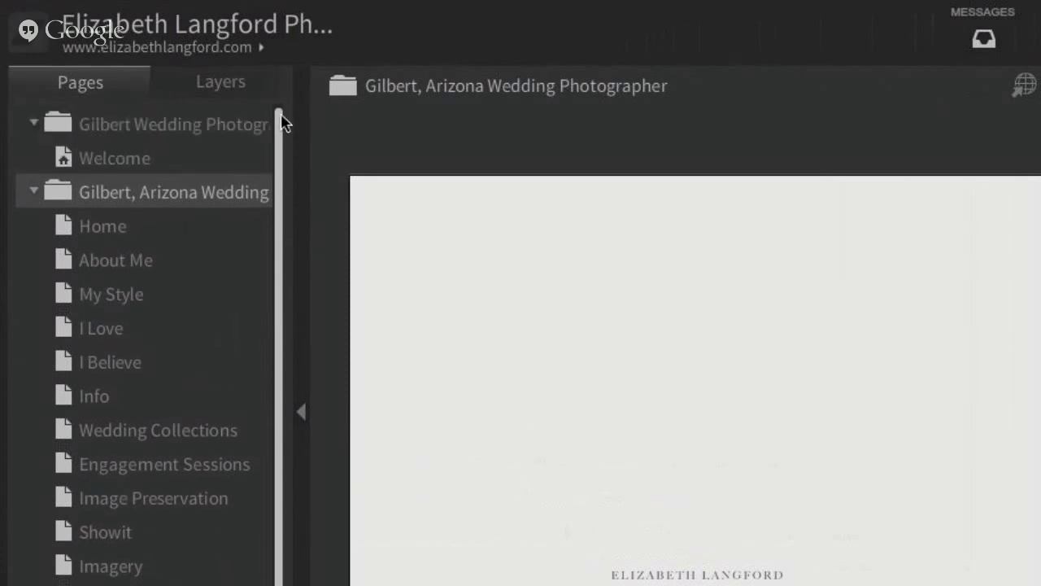
click(144, 158)
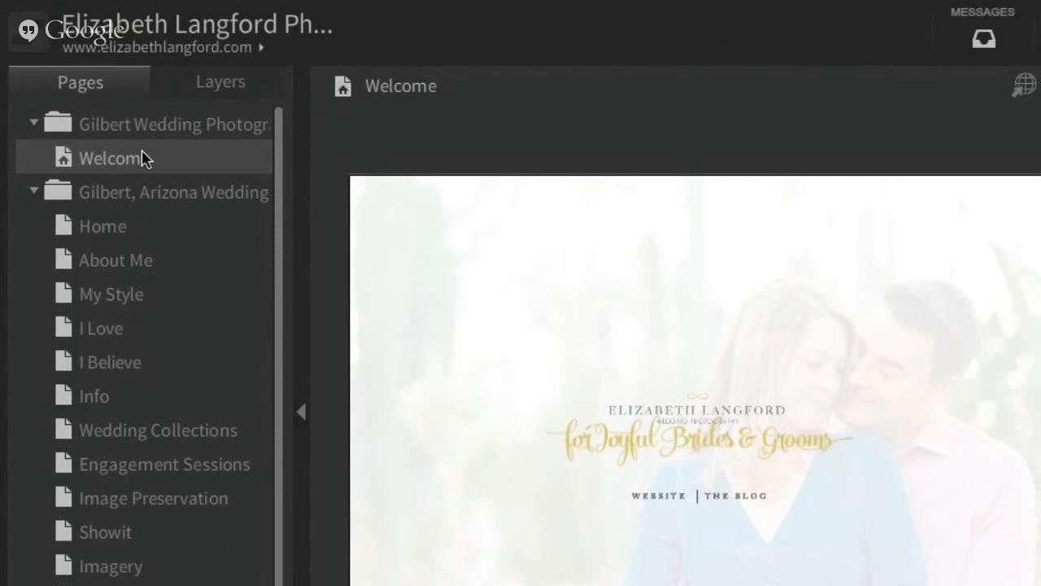
Start copying the Gilbert, Arizona Wedding Photographer style group to a new mobile +Site.
click(106, 195)
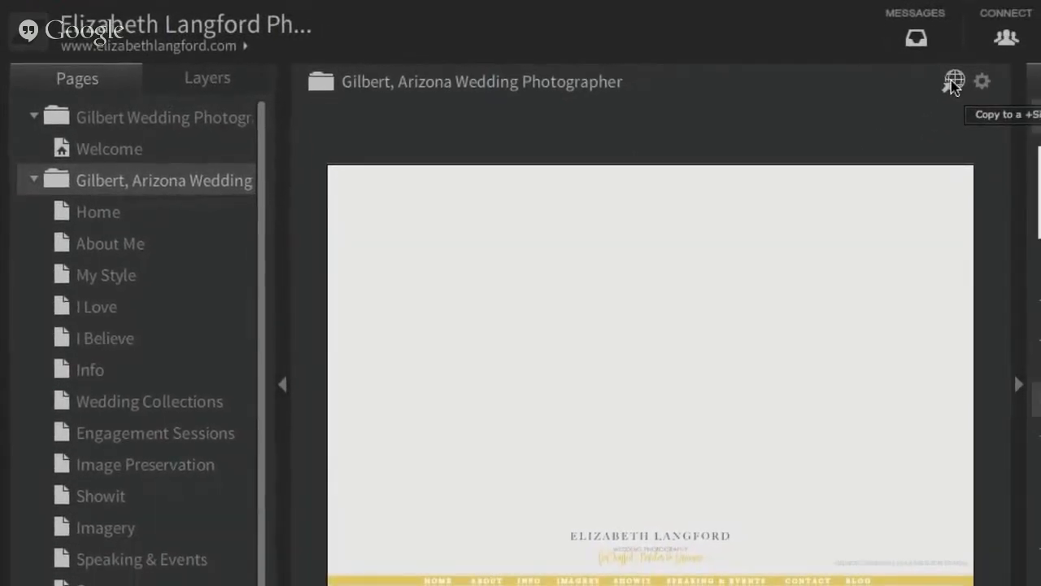
click(954, 81)
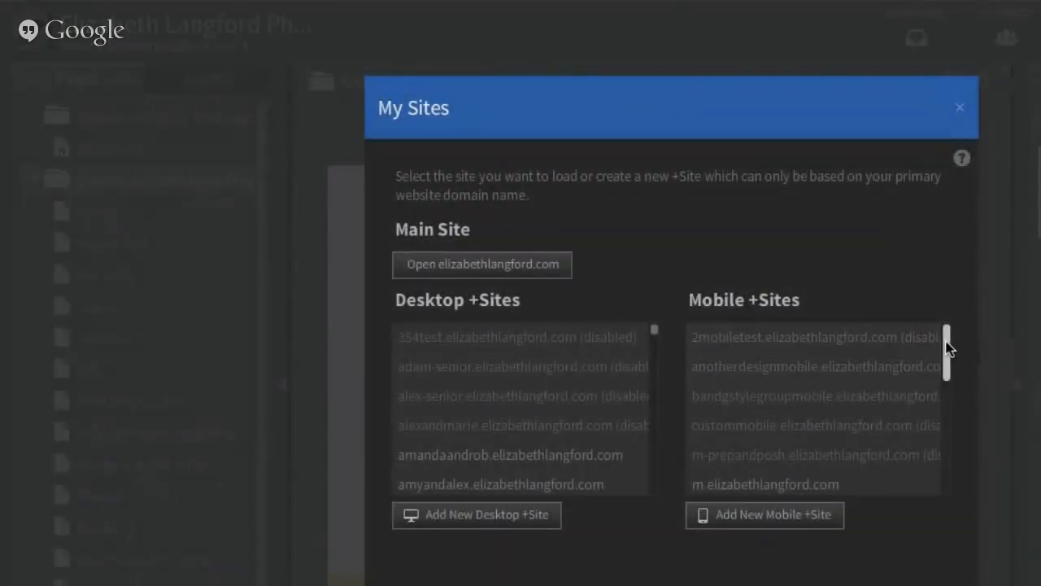
mouse_move(949, 348)
mouse_down()
mouse_move(948, 458)
mouse_move(950, 337)
mouse_up()
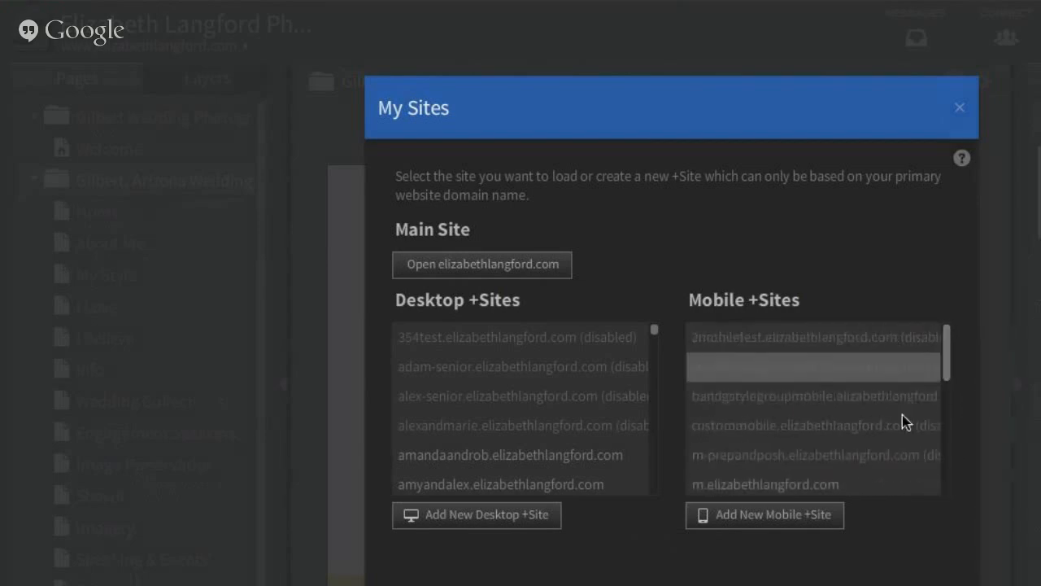
click(758, 514)
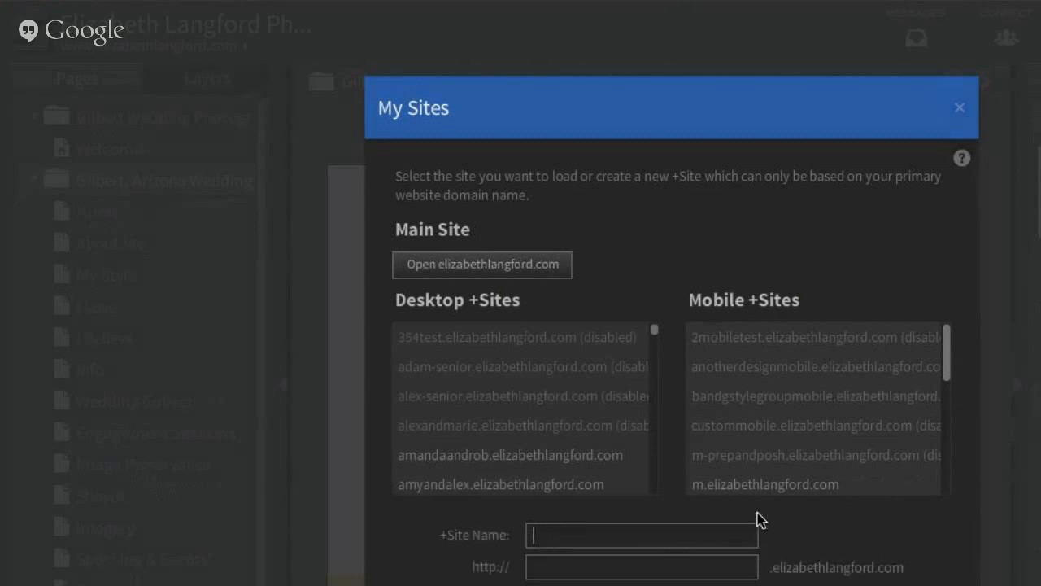
Name the mobile +Site "Showit Live Mobile Test" and set its subdomain to "showitlivemobile".
text(Showit Live)
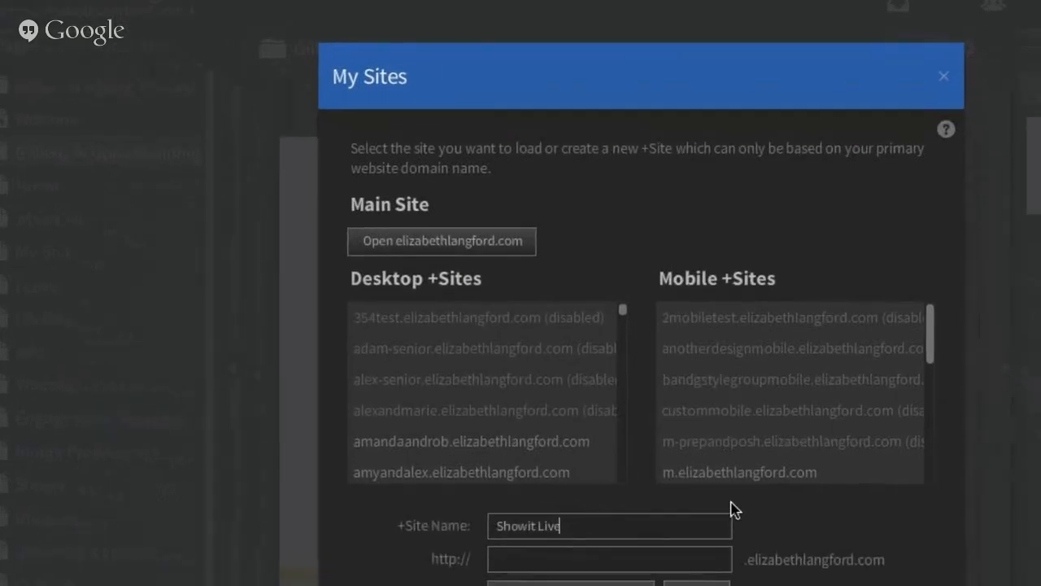
text( Mobile)
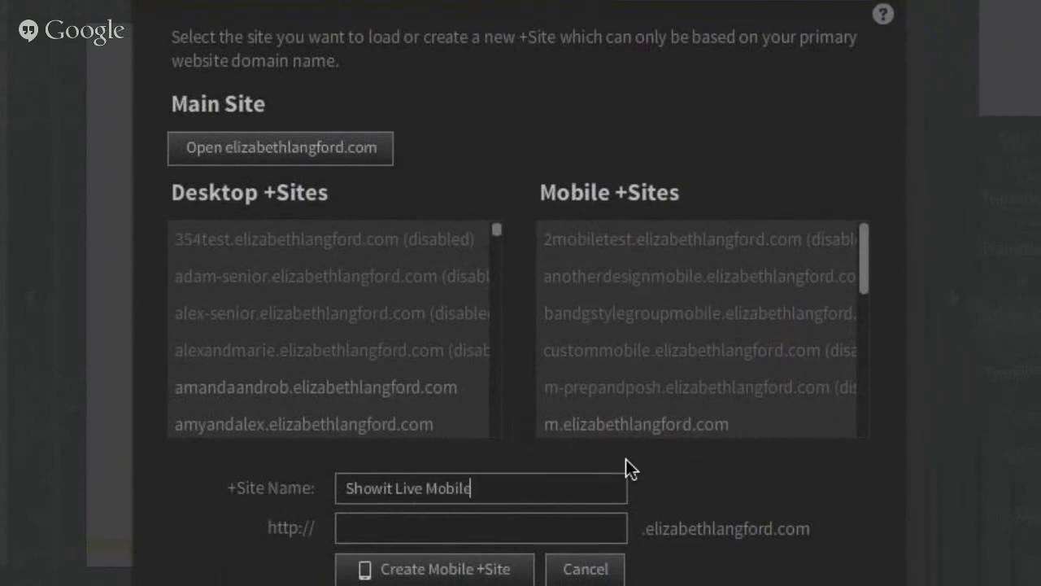
text( Test)
key(Tab)
text(showitlivemobile)
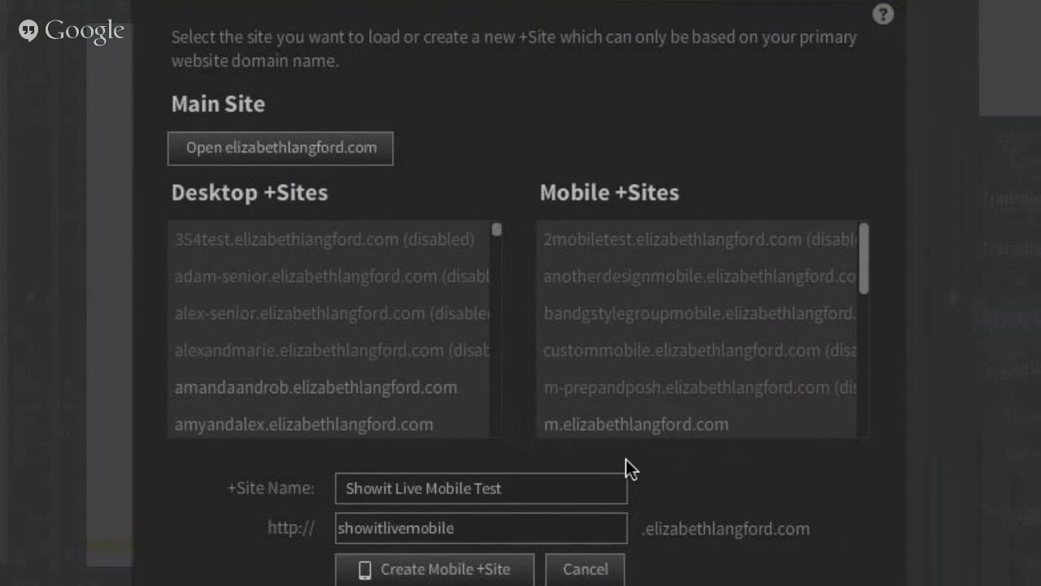
Create the mobile +Site and open it, saving the current site.
click(464, 569)
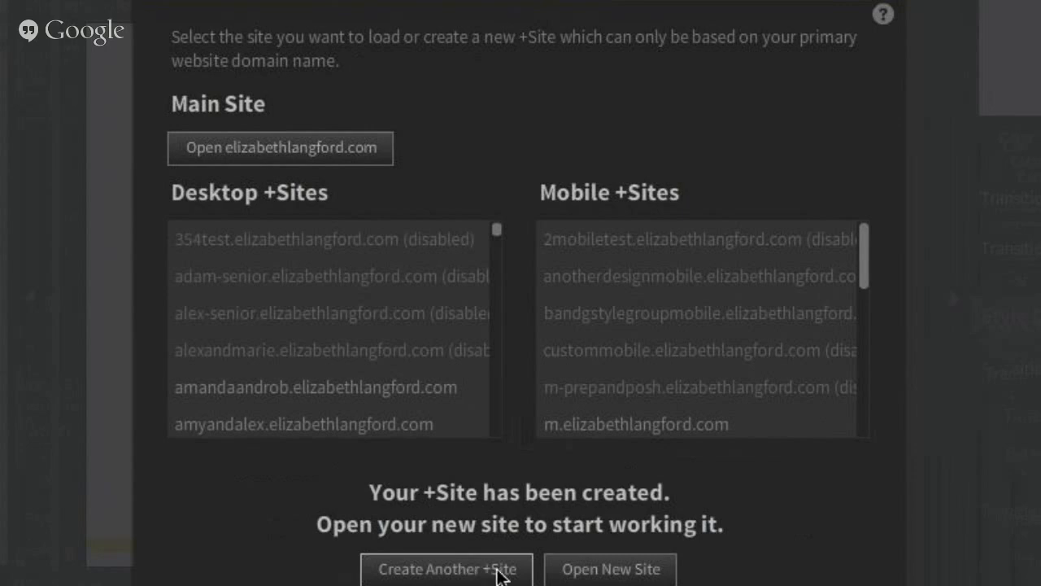
click(611, 570)
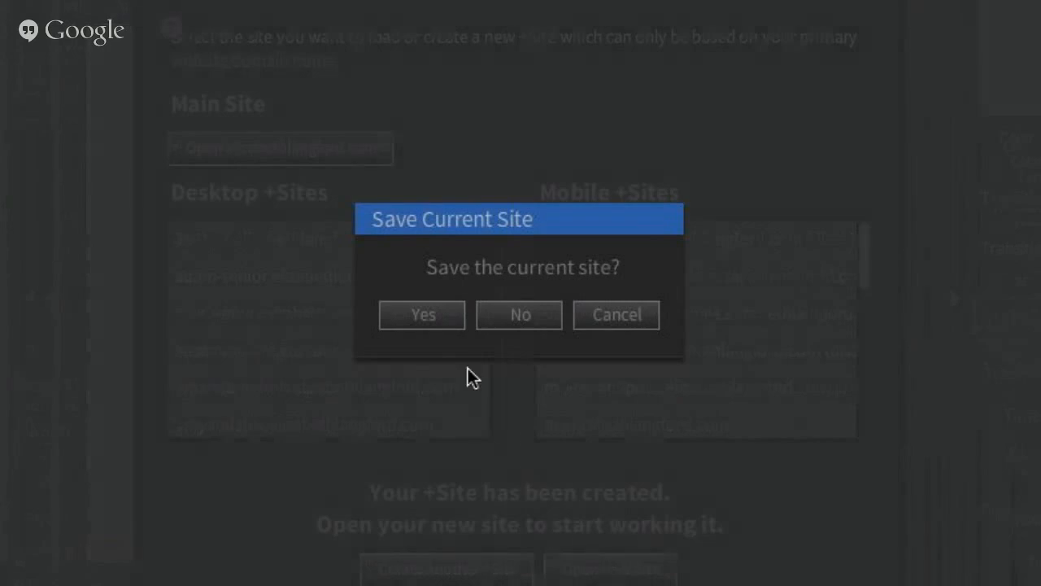
click(423, 316)
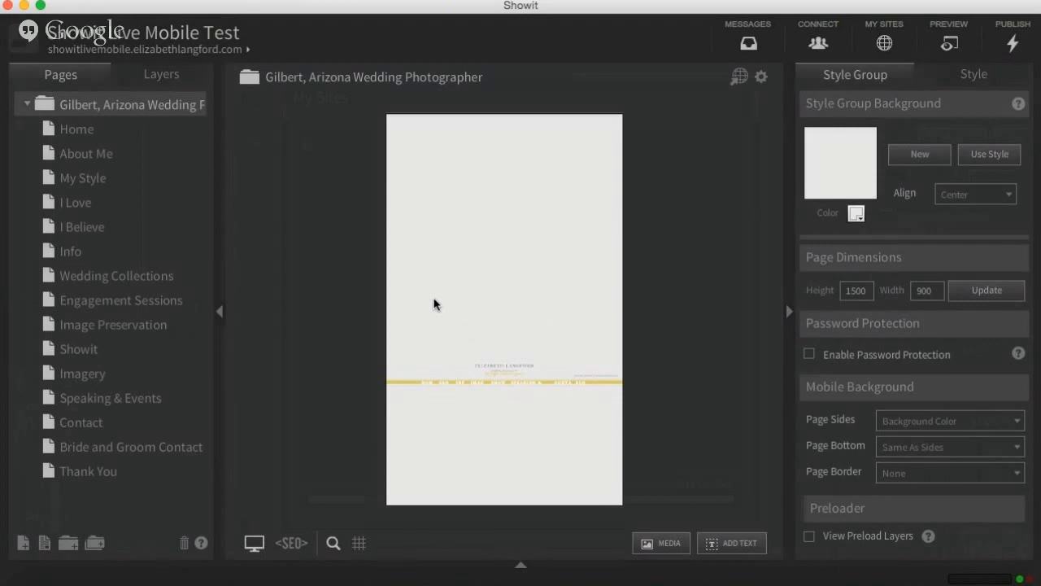
Select the navigation layers near the bottom of the style group and shift them up above the gold bar.
drag(361, 320, 647, 411)
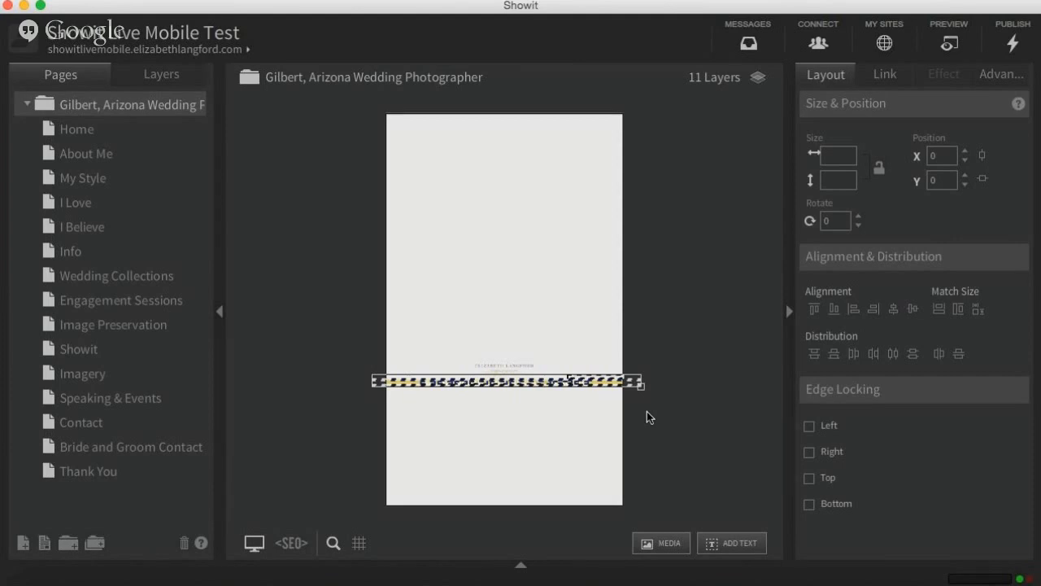
click(333, 547)
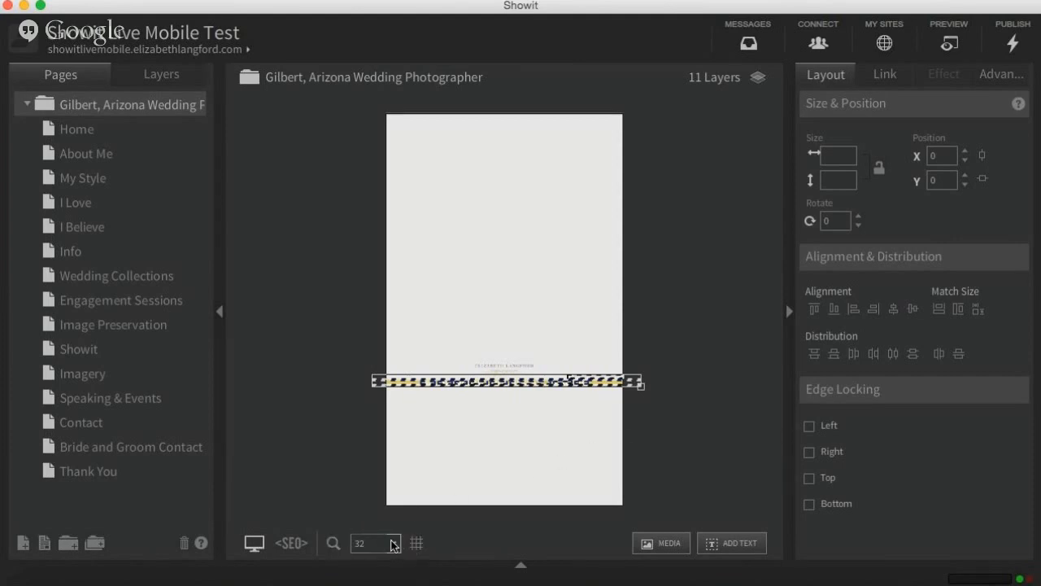
drag(391, 543, 392, 534)
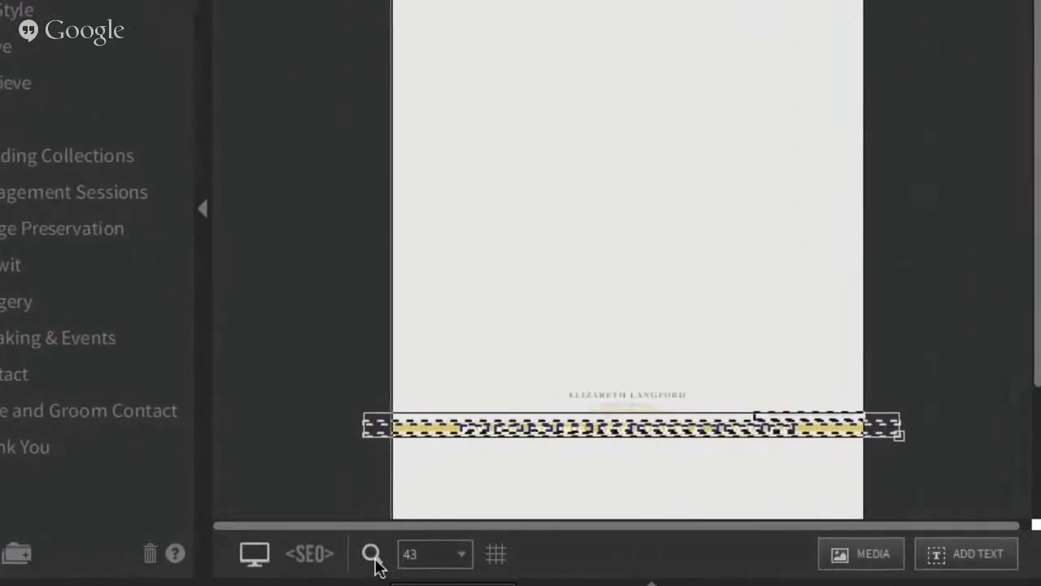
key(super+plus)
key(super+plus)
key(super+minus)
key(super+minus)
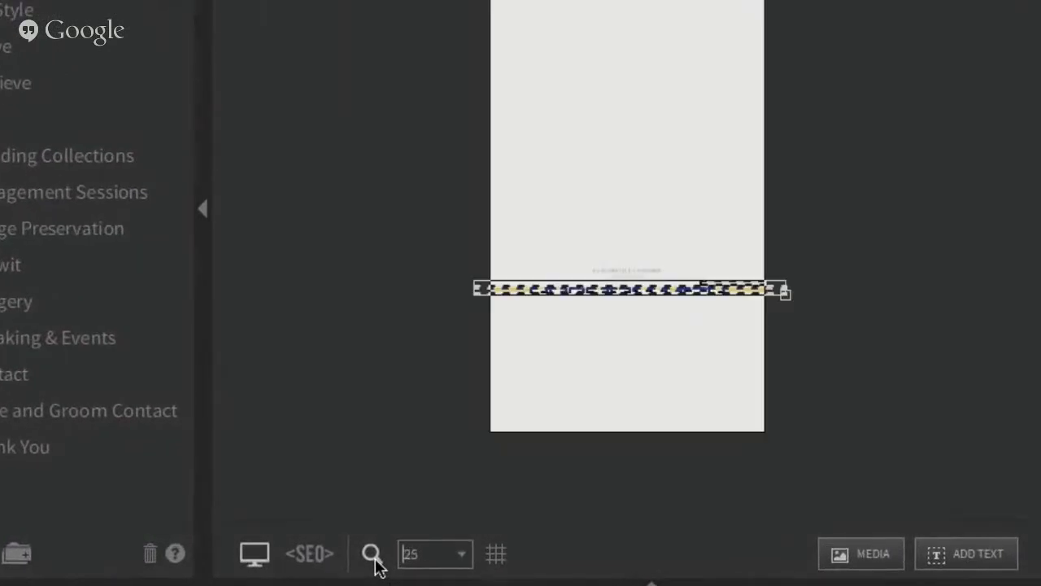
key(super+plus)
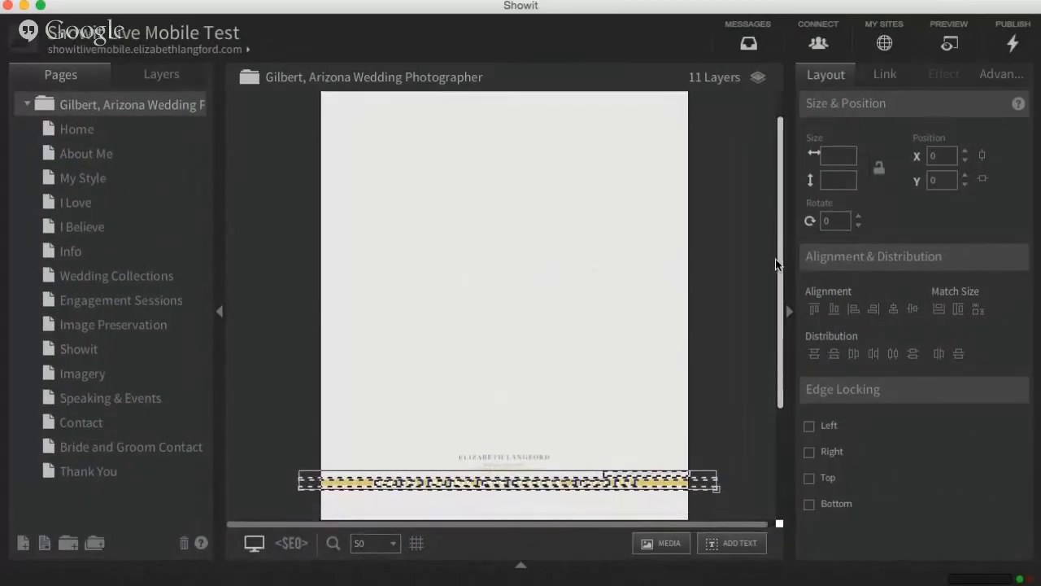
scroll(950, 208, down, 3)
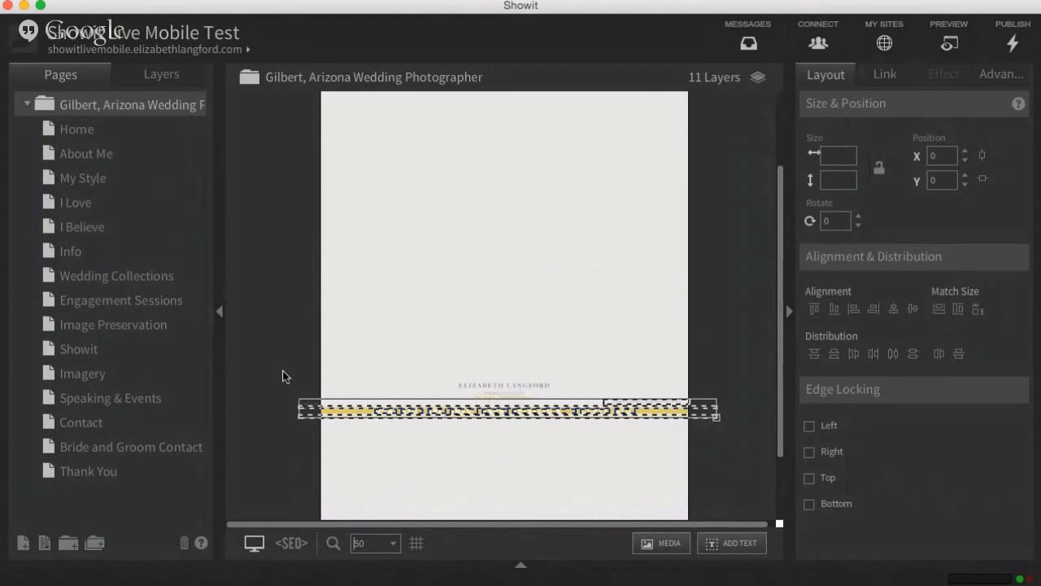
drag(717, 420, 702, 404)
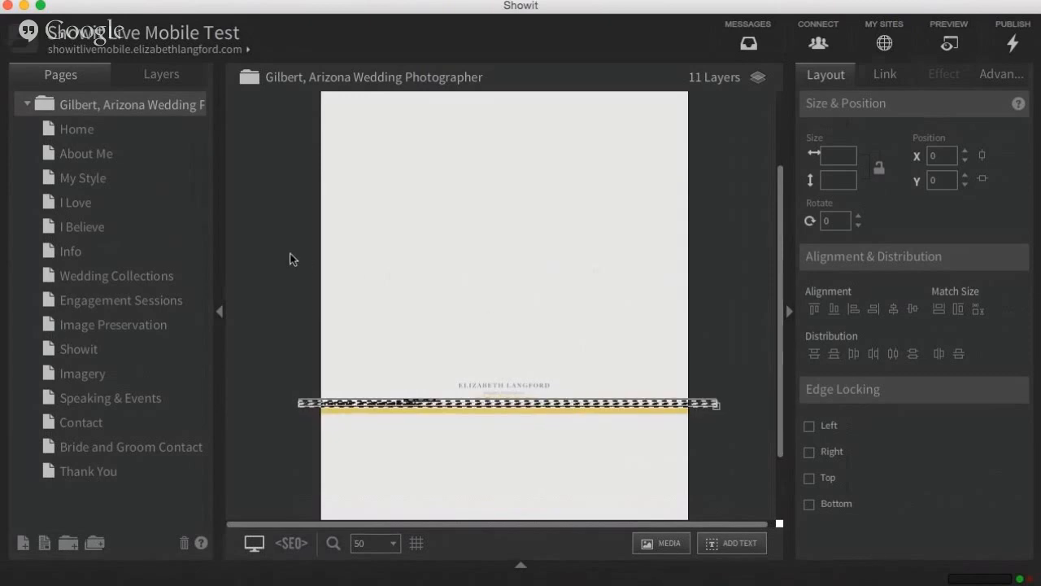
On the Home page, move the large couple photo up to a Y position of 548.
click(110, 135)
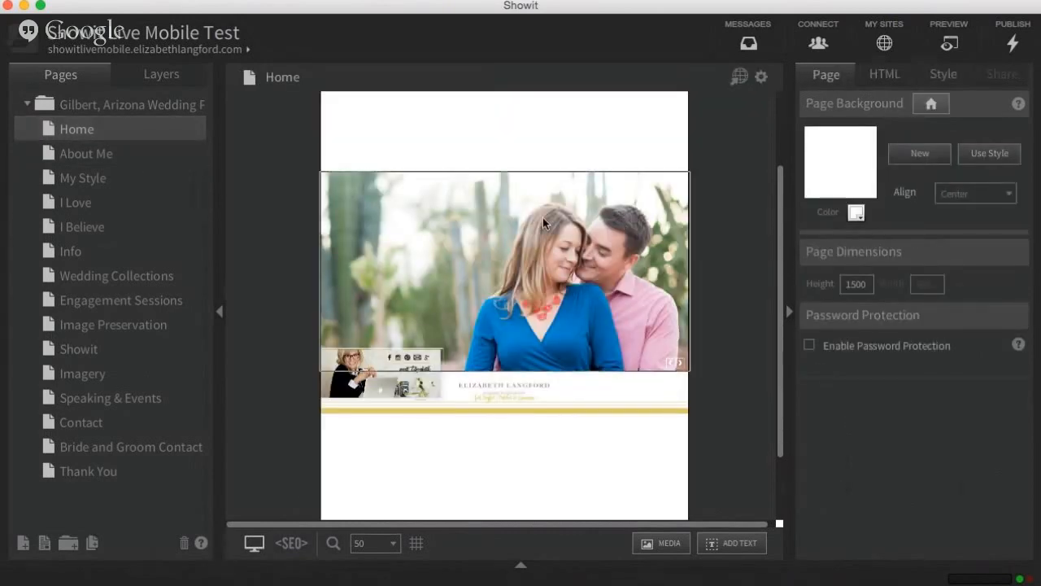
scroll(295, 204, down, 3)
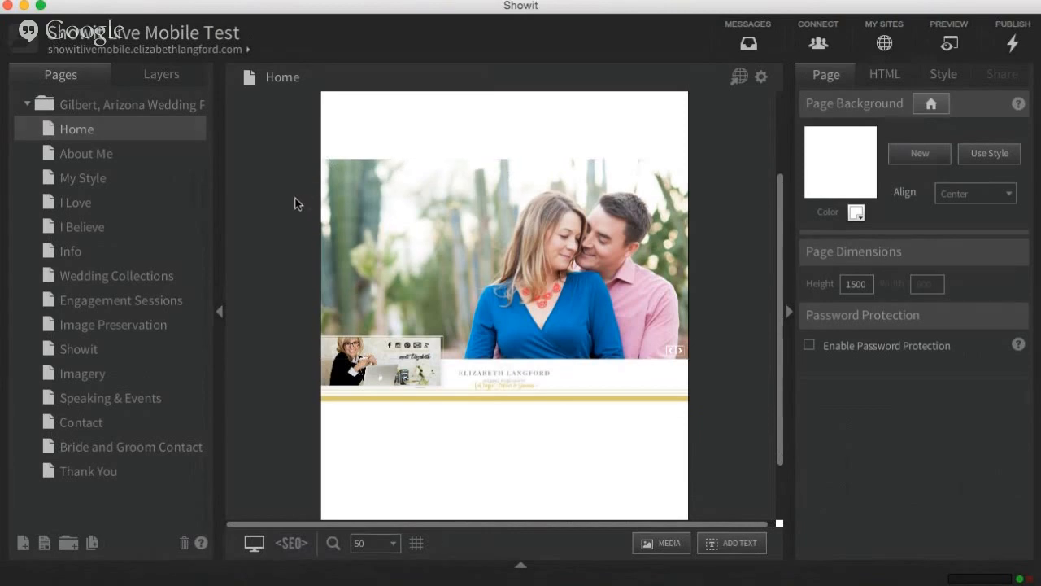
scroll(296, 204, up, 5)
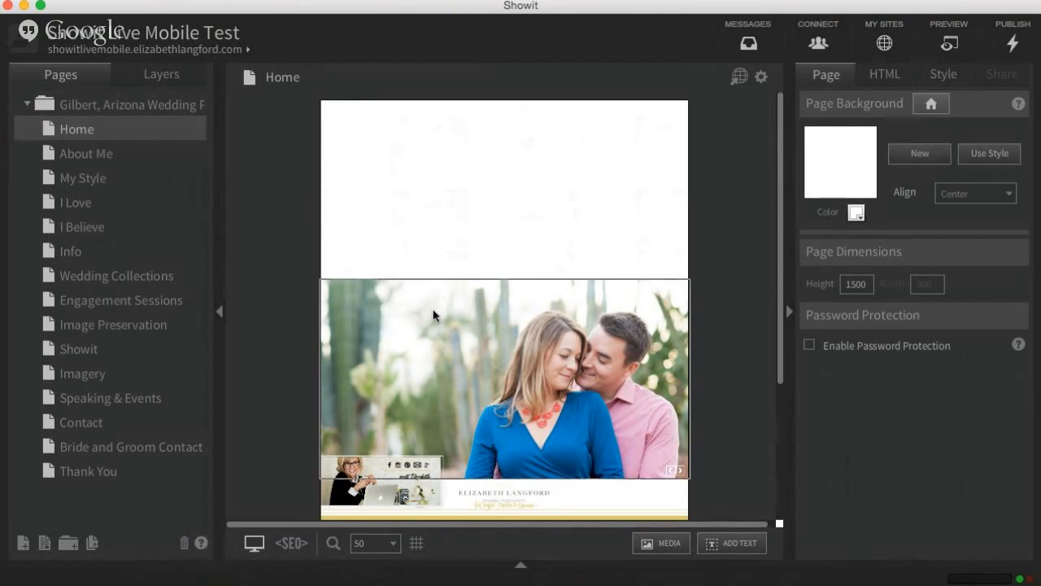
drag(428, 262, 431, 201)
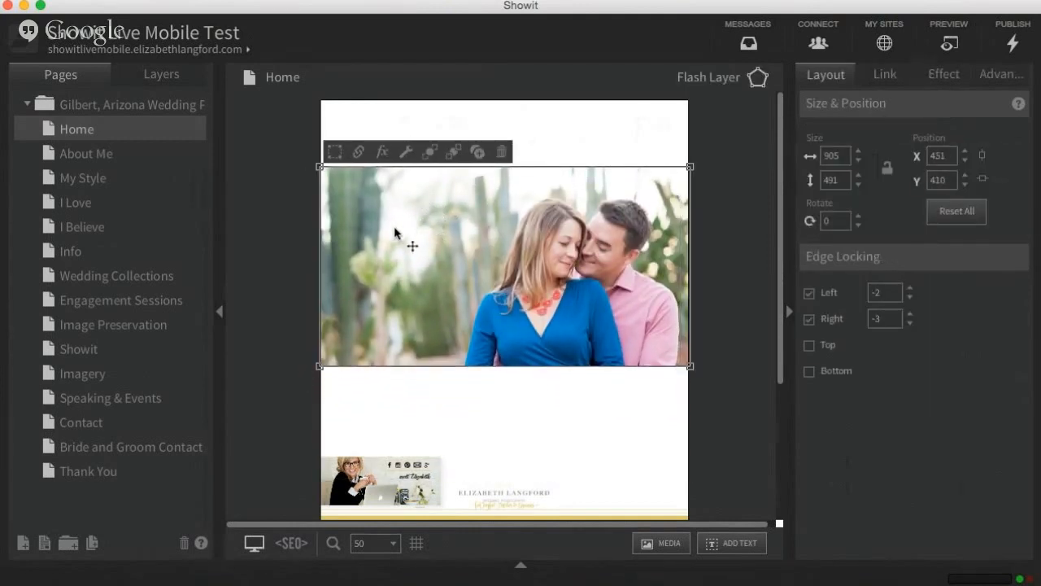
scroll(403, 362, down, 3)
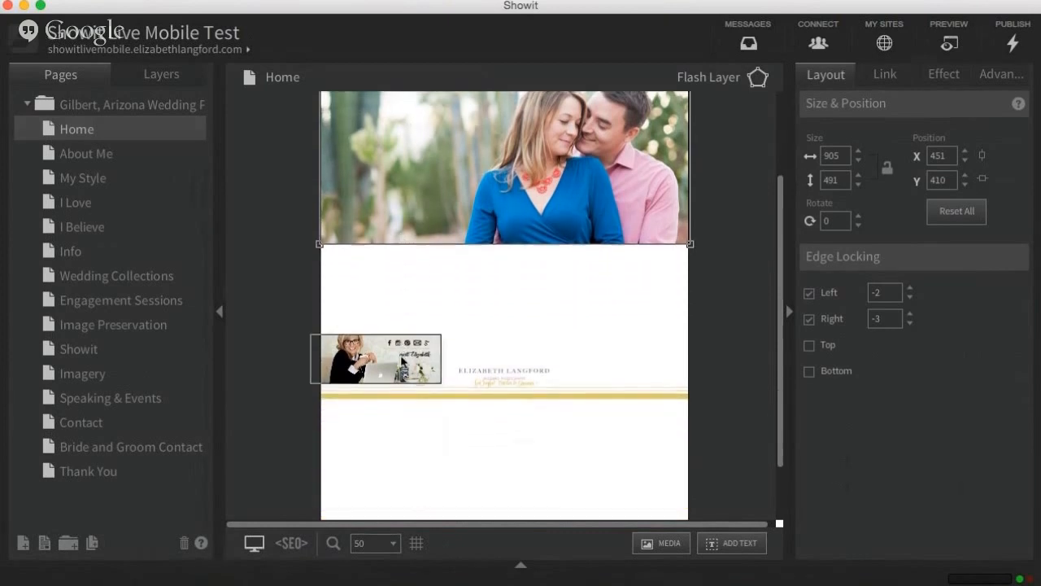
scroll(423, 283, up, 3)
drag(423, 283, 422, 341)
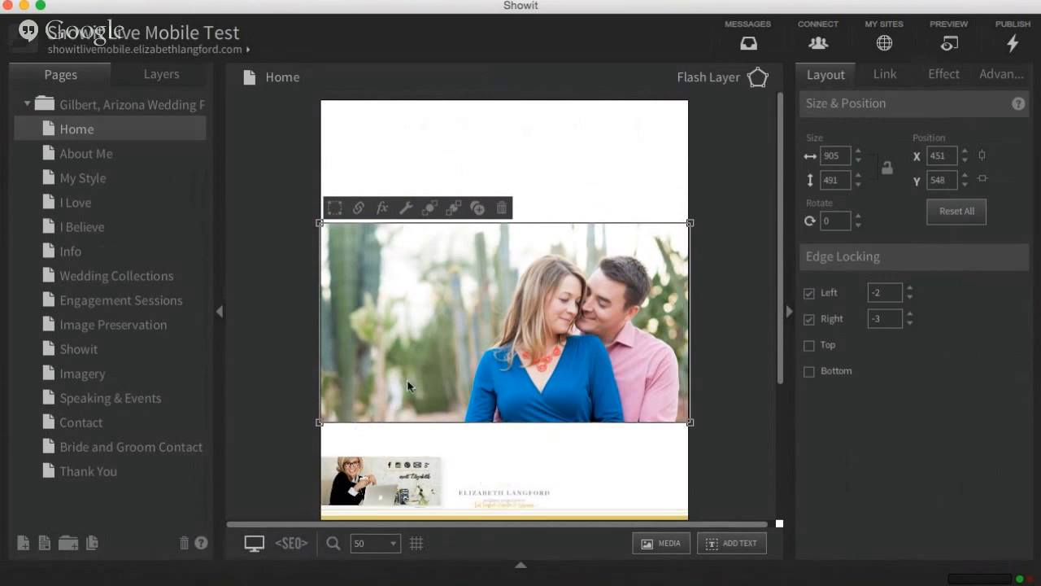
Show the Home page's layer list and nudge the small portrait banner below the couple photo slightly down.
click(163, 75)
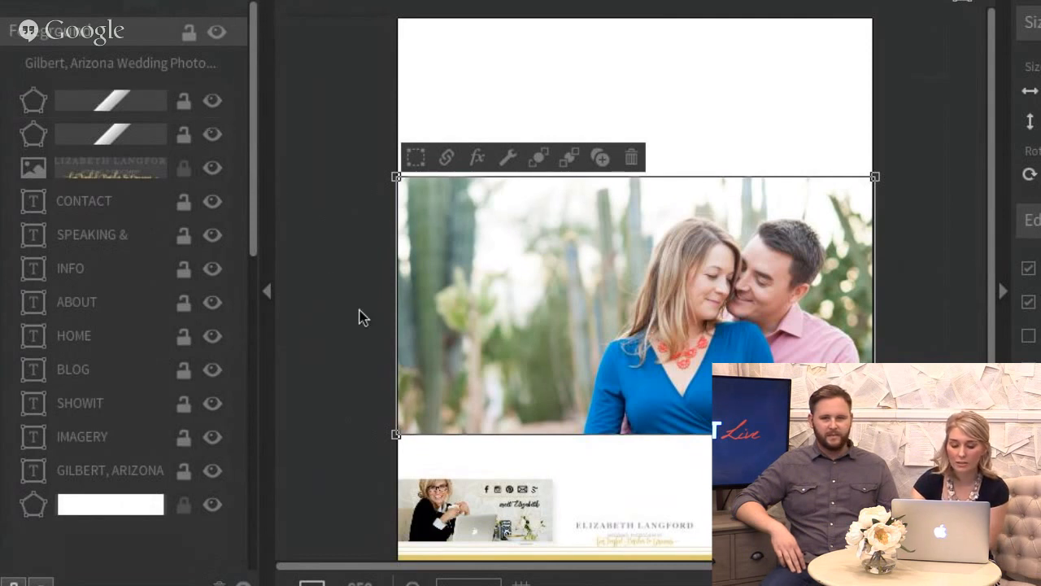
click(440, 521)
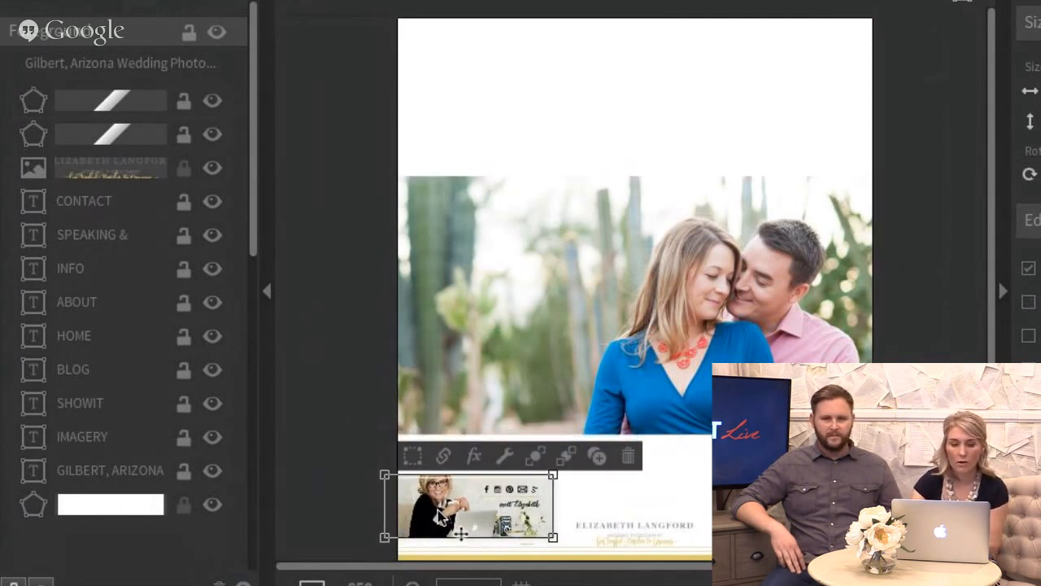
drag(435, 510, 438, 518)
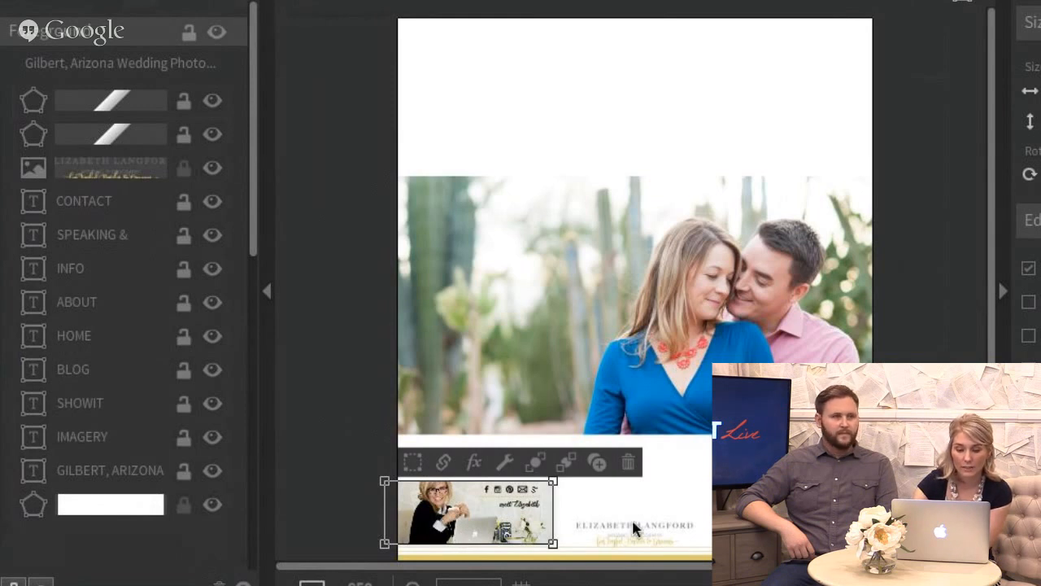
Unlock the logo image, enlarge it to 476 by 168, and place it above the couple photo at X 434, Y 107.
click(189, 175)
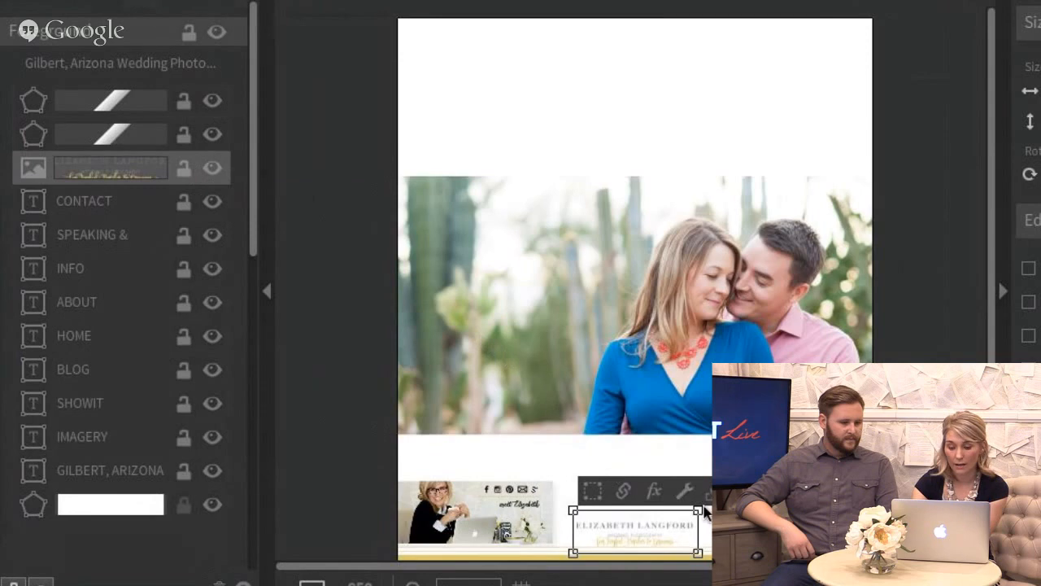
drag(701, 509, 828, 465)
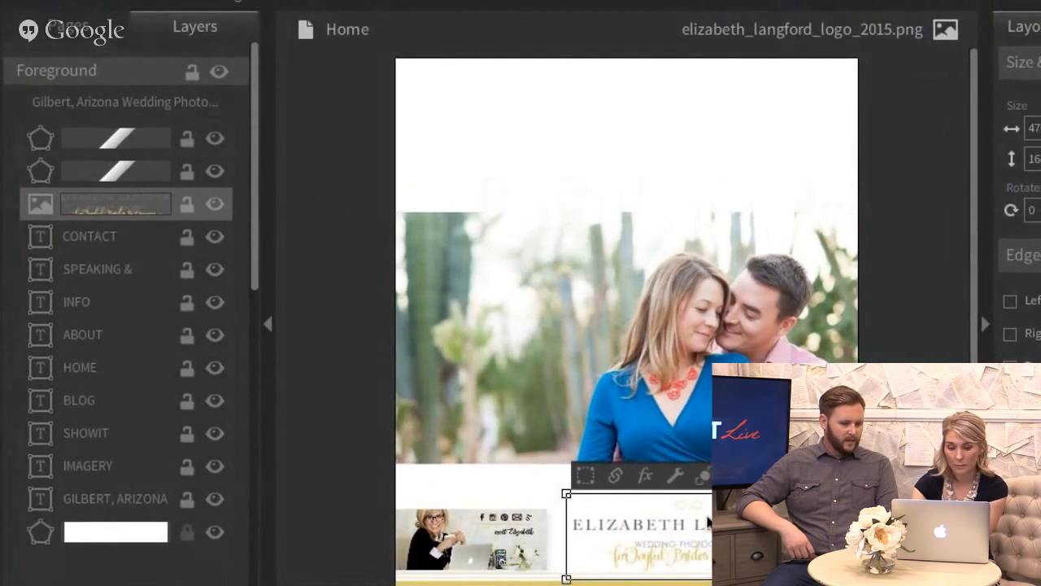
drag(705, 506, 599, 127)
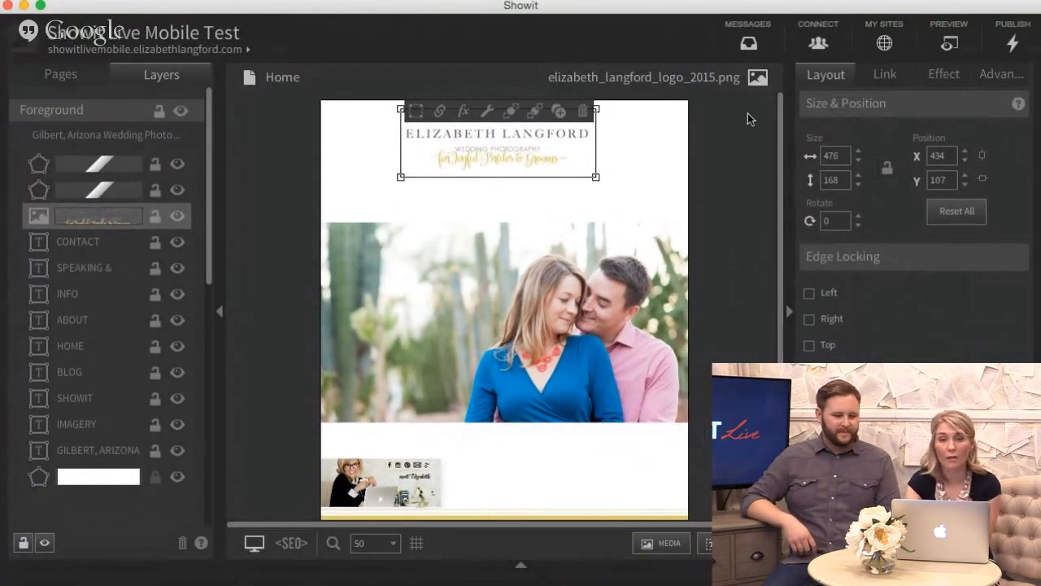
Center the logo image horizontally on the Home page.
click(637, 129)
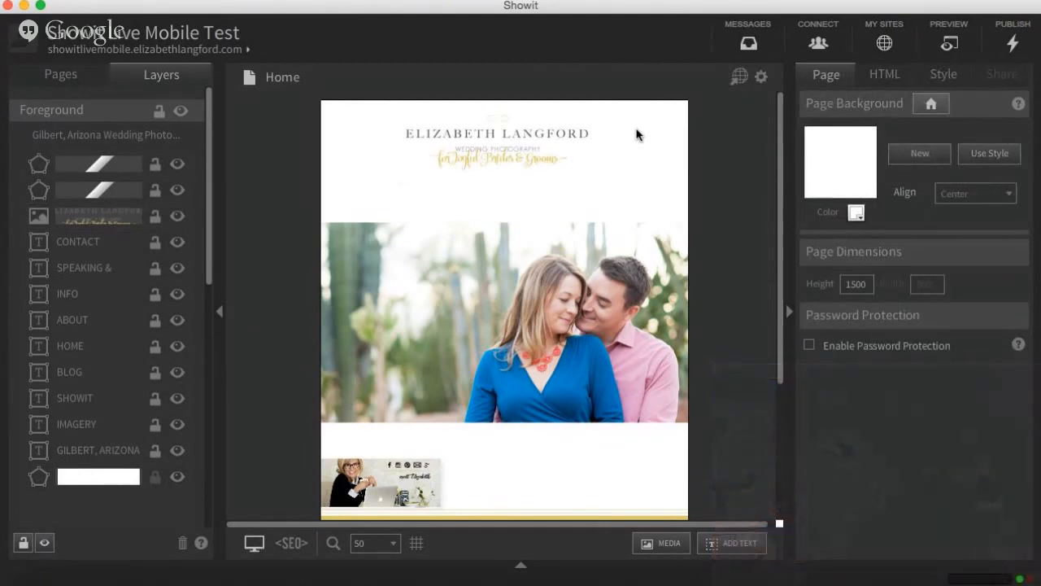
click(502, 147)
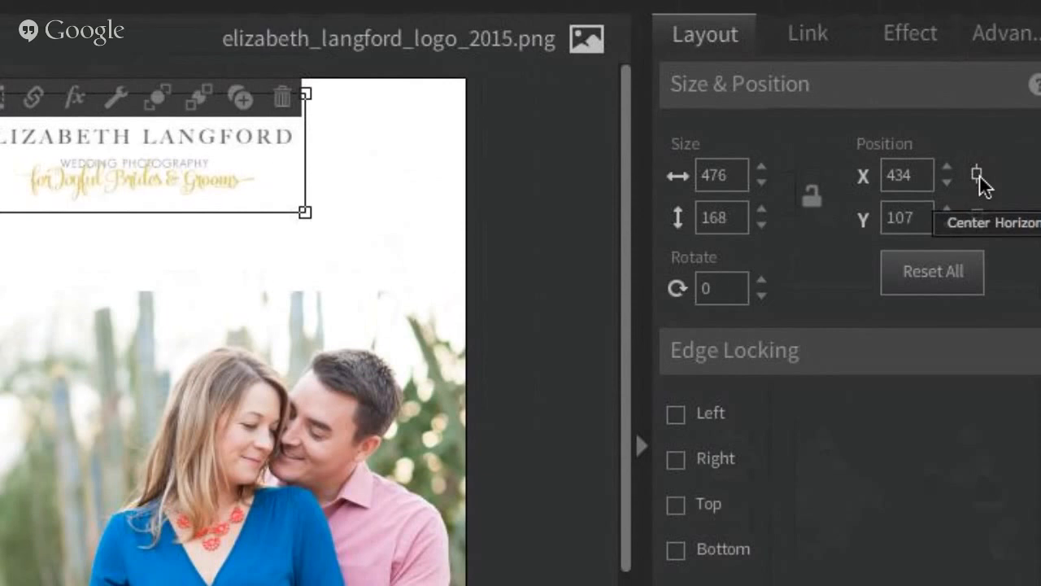
click(980, 175)
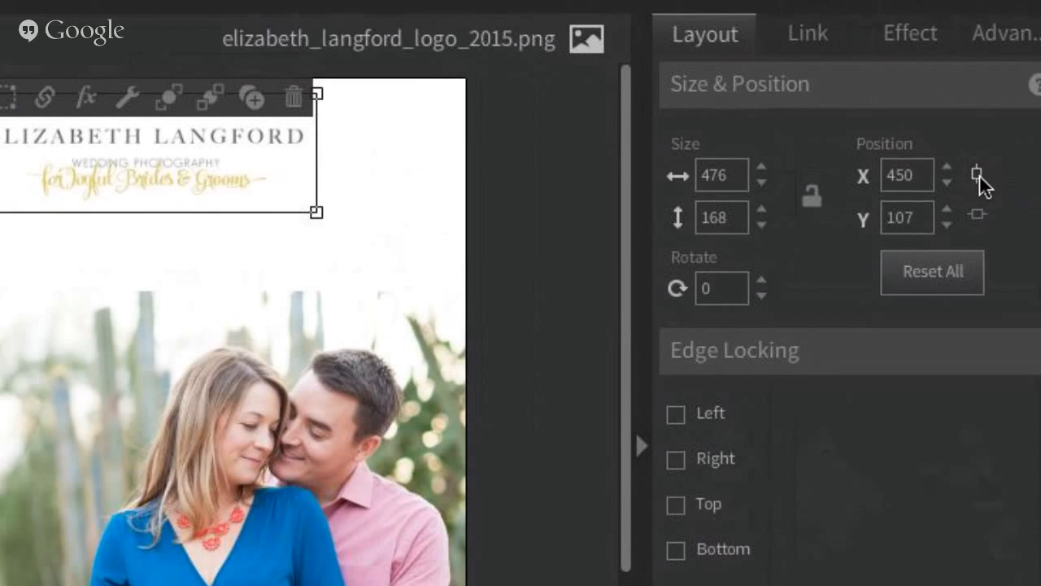
key(Escape)
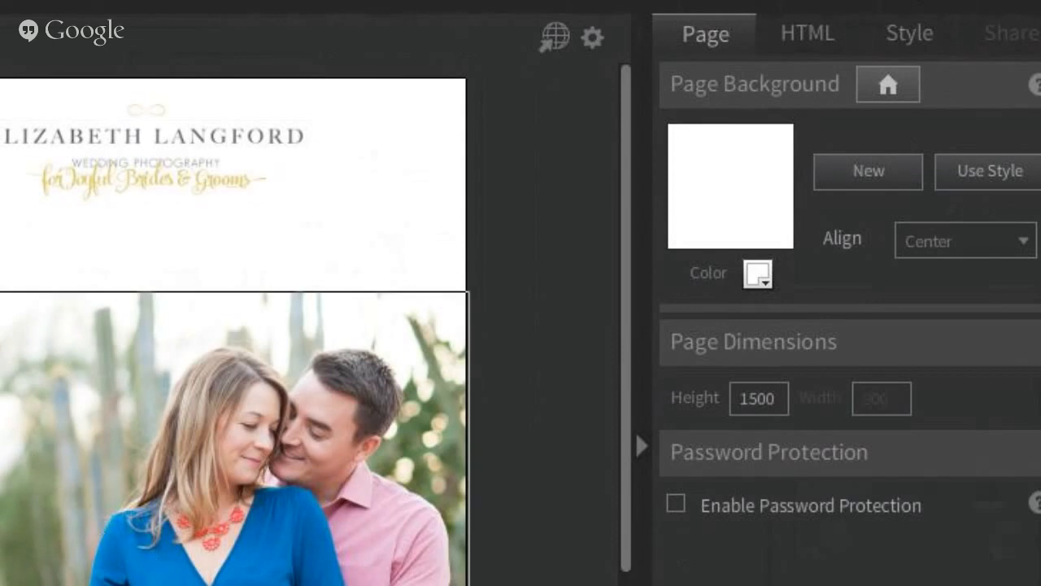
Select the thin line layers together with the gold bar and move them up to just beneath the logo.
scroll(233, 326, down, 3)
drag(243, 583, 340, 585)
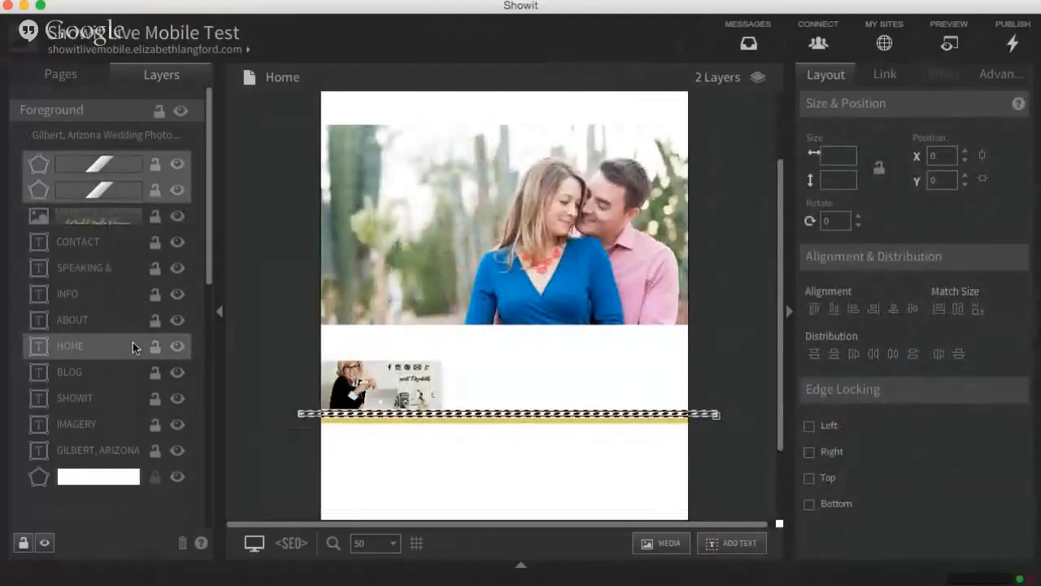
scroll(133, 342, down, 5)
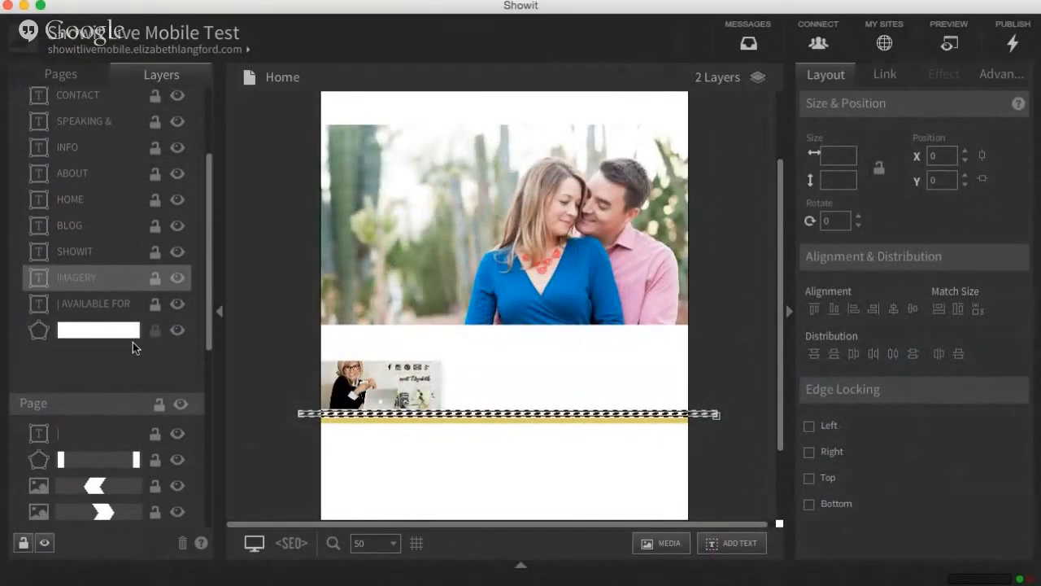
scroll(149, 328, down, 1)
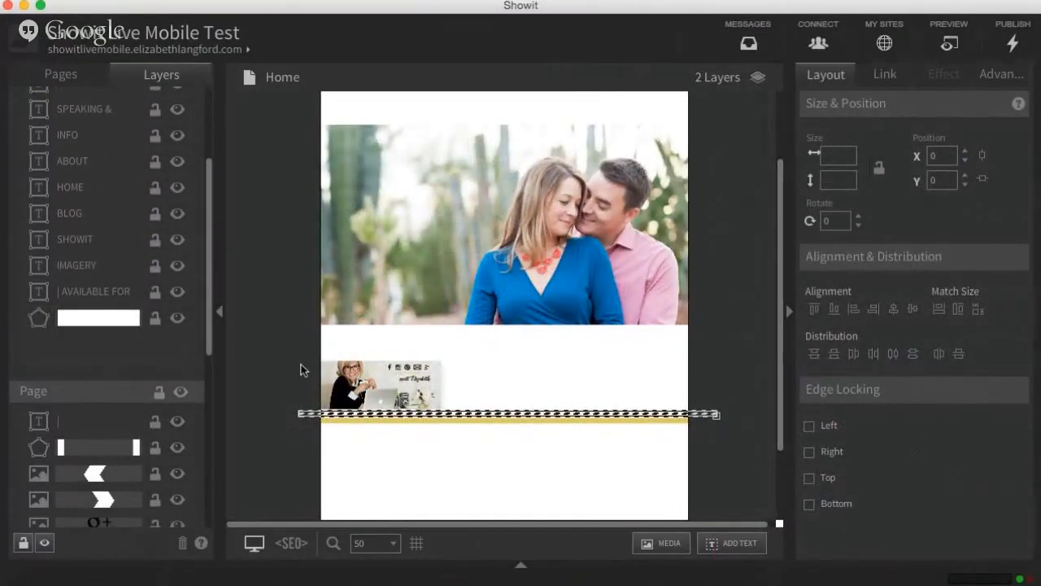
drag(519, 391, 577, 457)
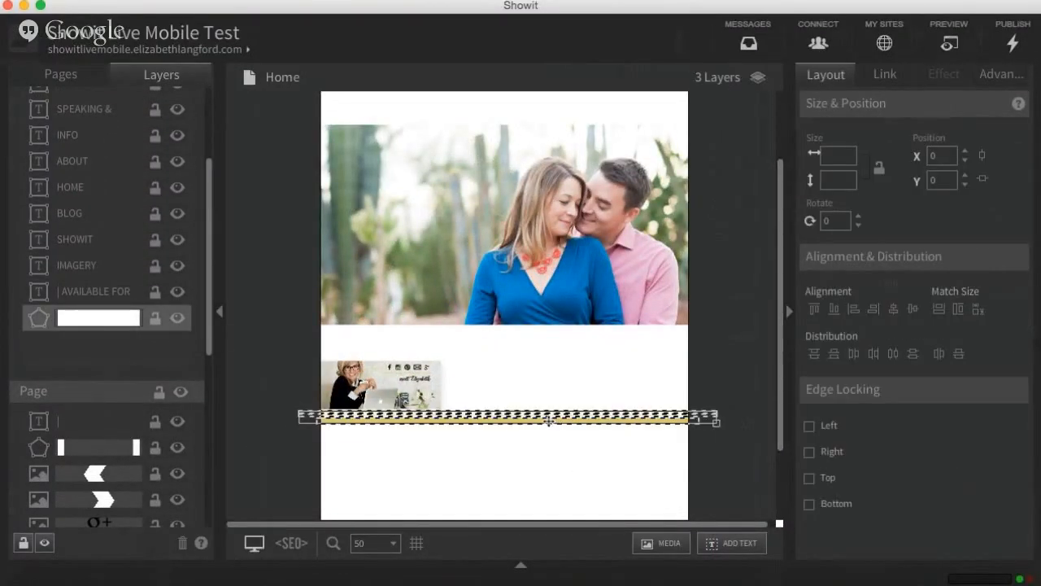
drag(550, 421, 513, 114)
scroll(510, 123, up, 5)
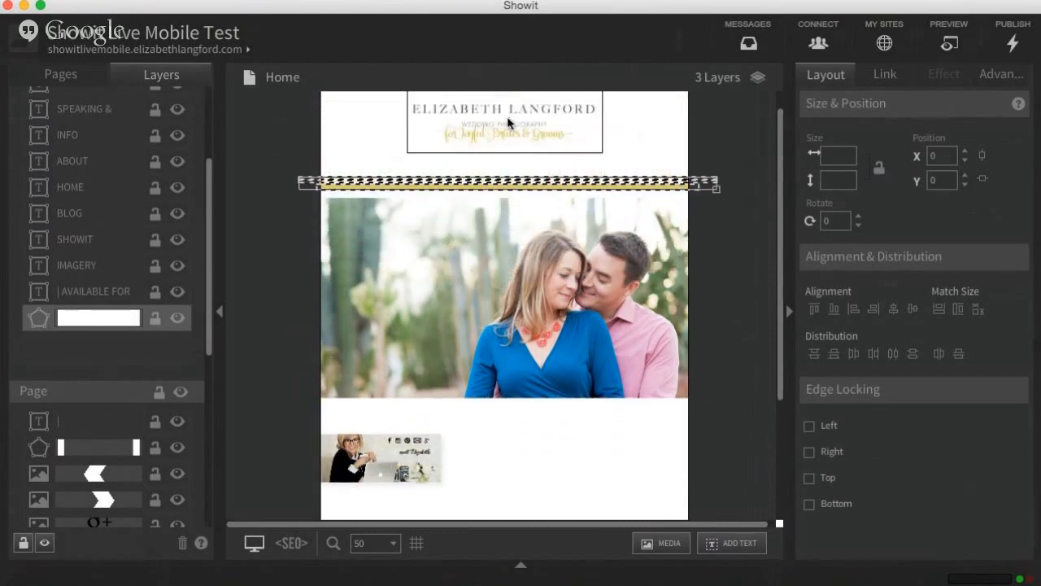
drag(508, 208, 507, 182)
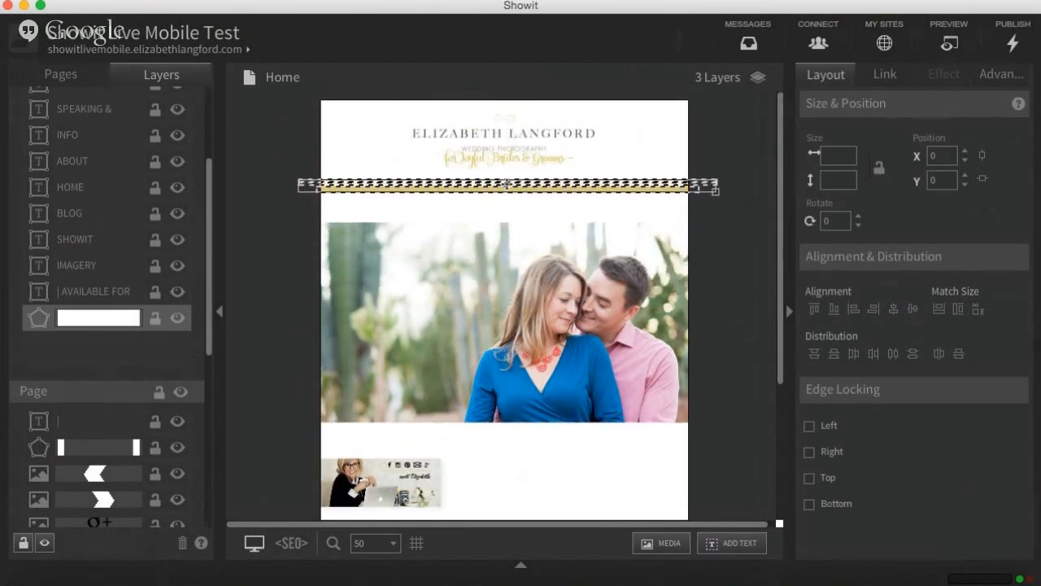
scroll(463, 227, down, 3)
click(284, 284)
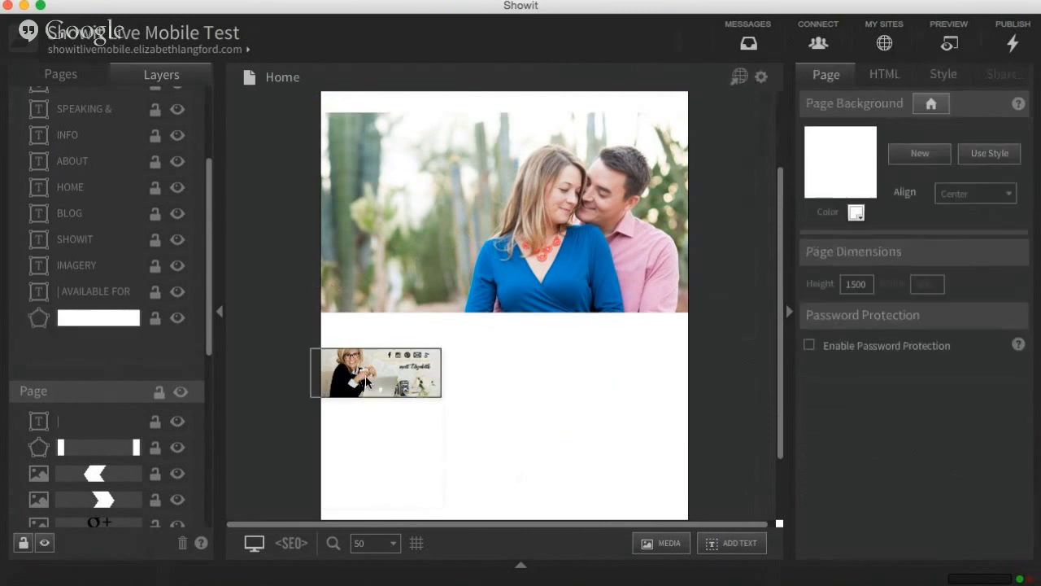
Move the large couple photo down the page, clear of the small portrait banner.
drag(464, 357, 458, 512)
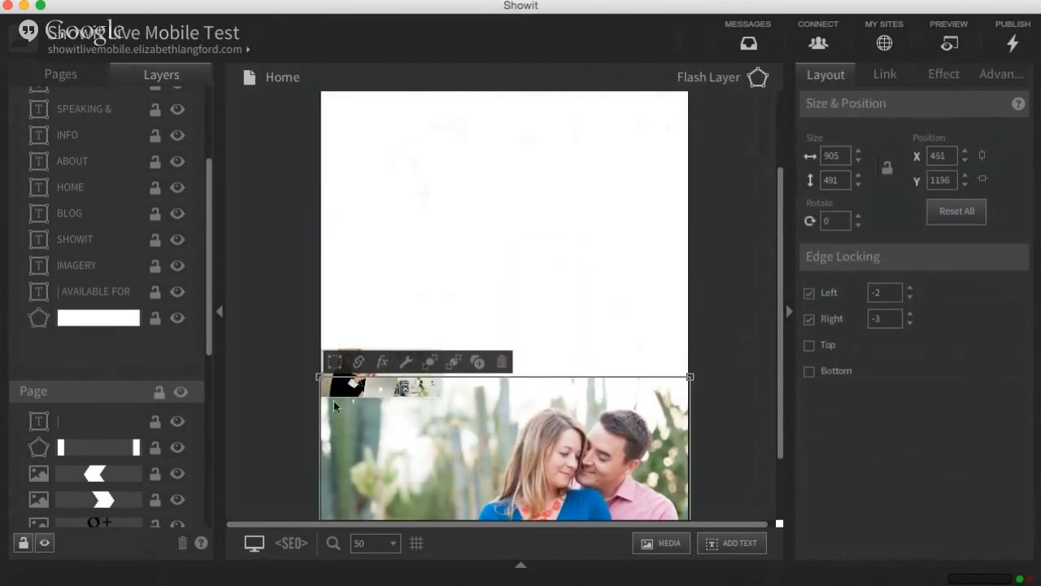
click(291, 338)
drag(294, 342, 468, 407)
click(310, 328)
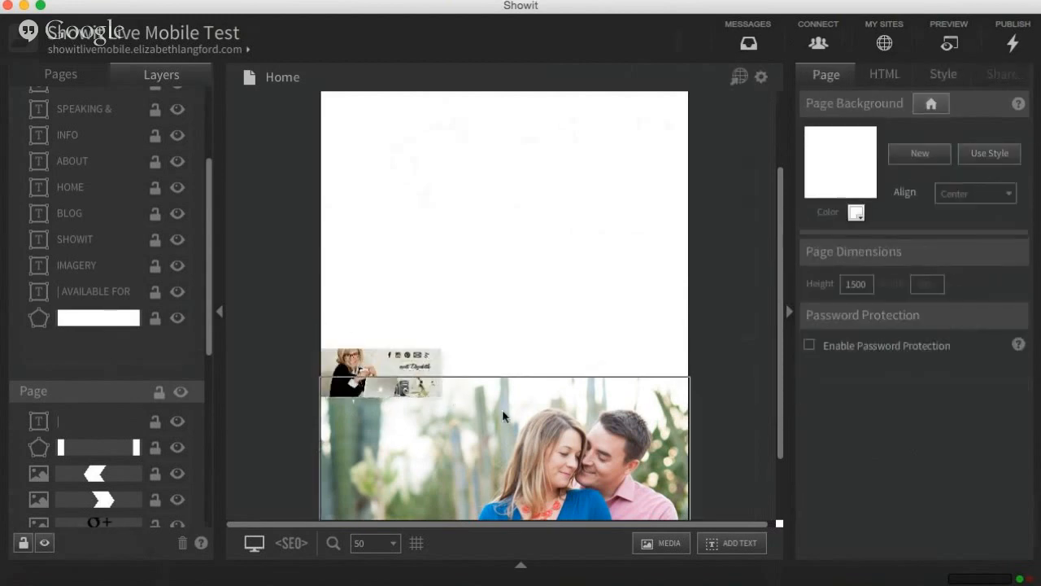
click(505, 468)
Select all layers of the small portrait banner, move them up to below the gold bar, and enlarge them together.
click(294, 322)
drag(297, 338, 476, 175)
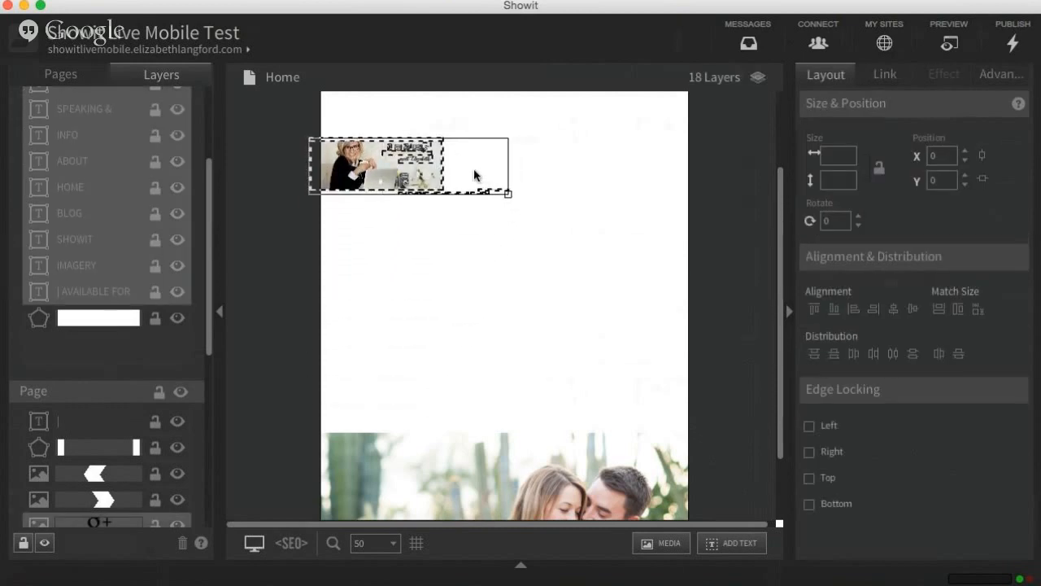
scroll(475, 175, up, 4)
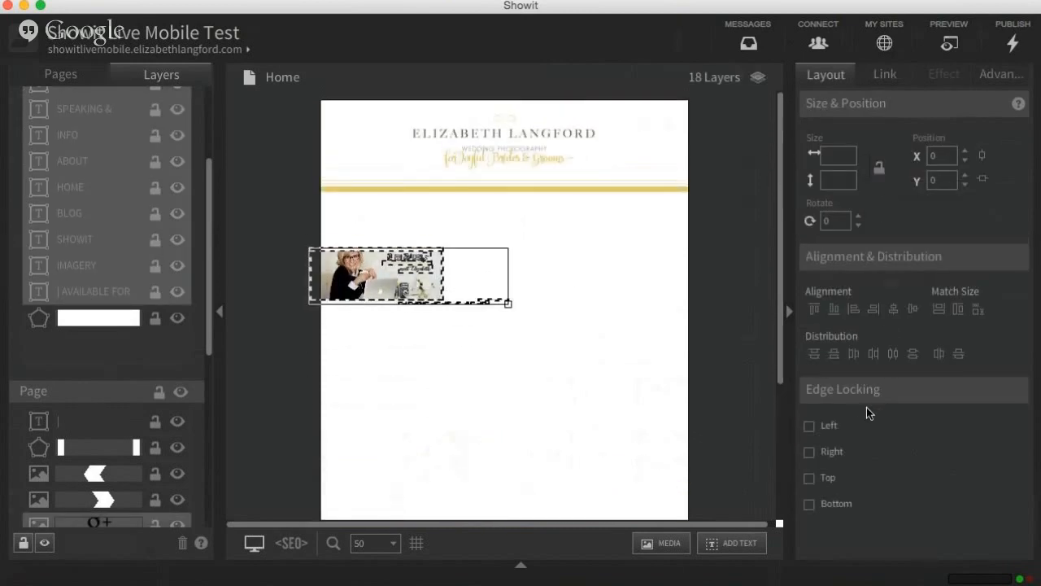
drag(507, 303, 678, 407)
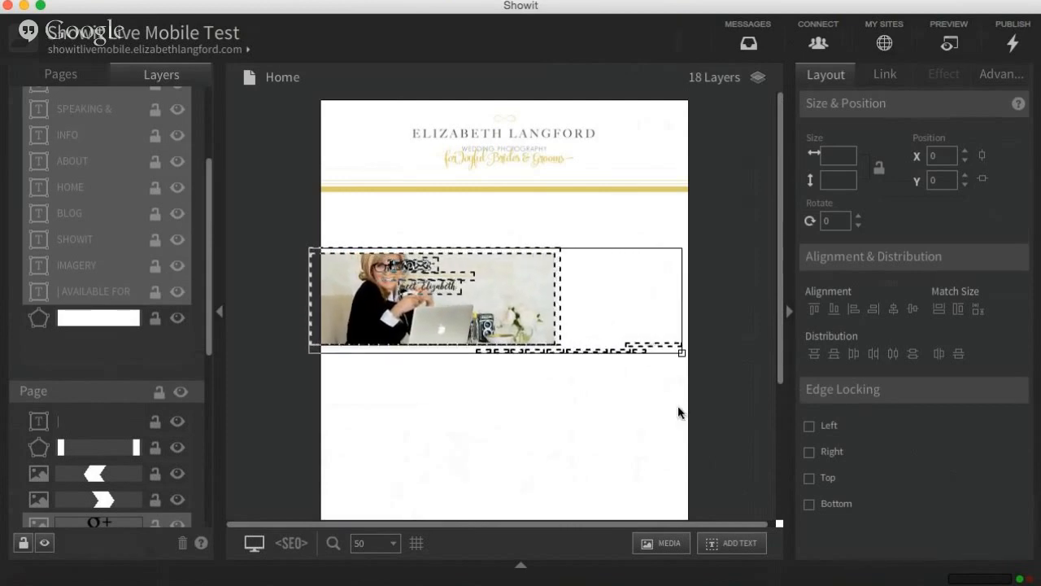
Clear the left, right, top and bottom edge locking on the selected banner layers.
click(810, 426)
click(810, 451)
click(810, 478)
click(809, 505)
click(809, 426)
click(809, 452)
click(809, 478)
click(809, 504)
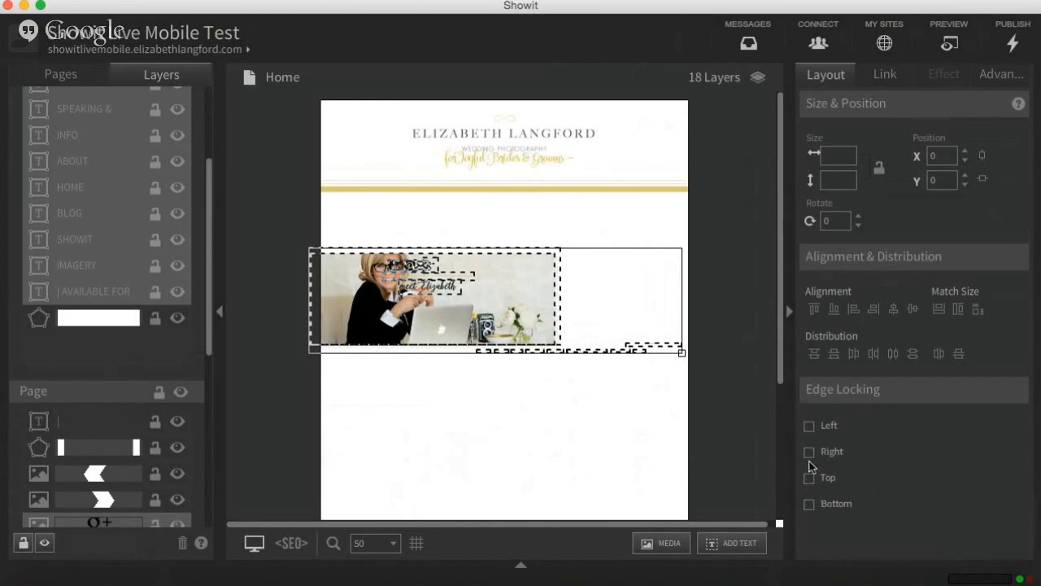
Move the portrait photo up beneath the gold bar and enlarge it to span the page width at X 448, Y 383.
click(600, 426)
click(347, 253)
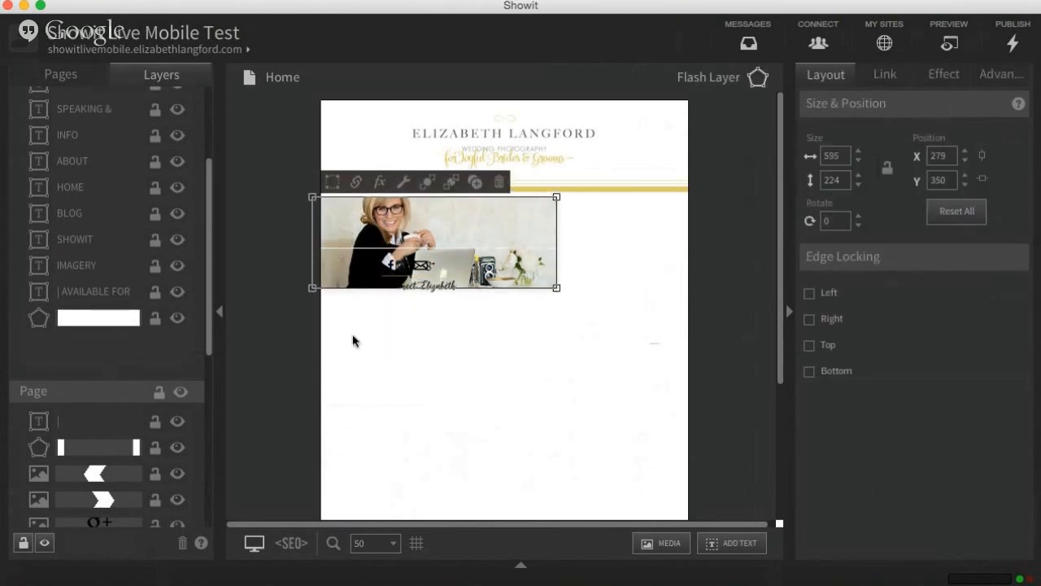
click(606, 283)
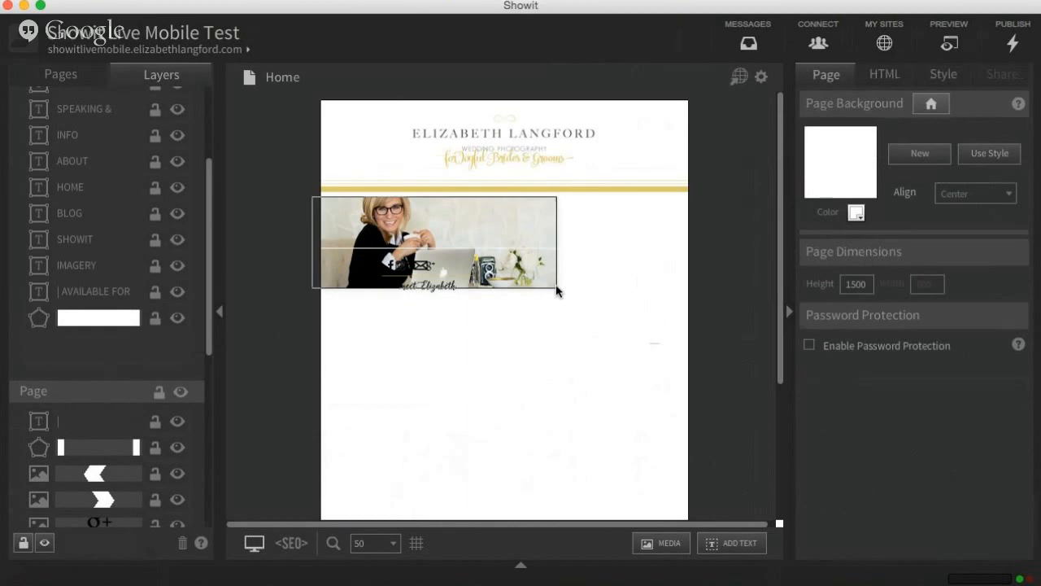
drag(558, 286, 694, 311)
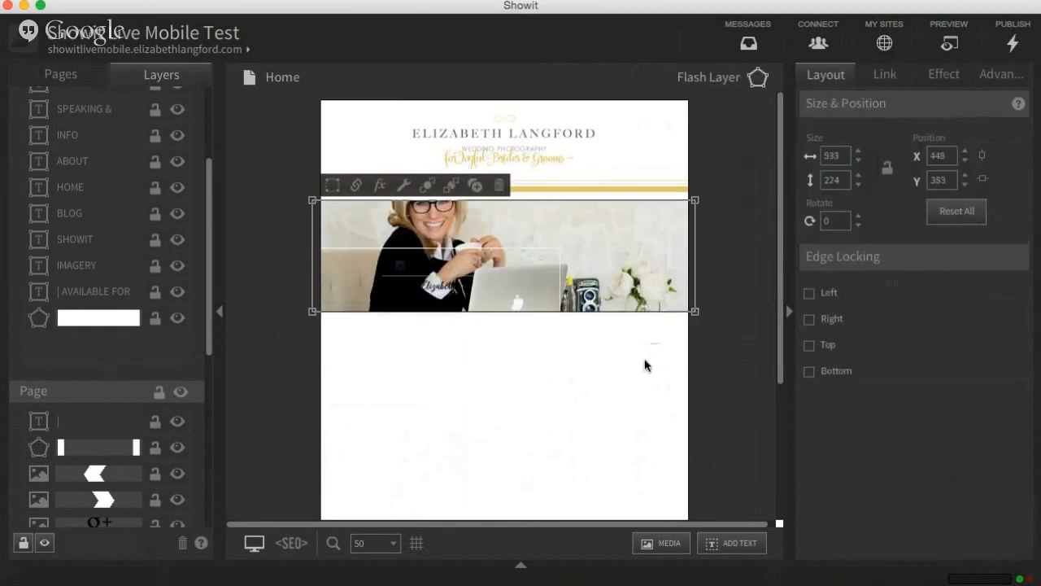
click(503, 293)
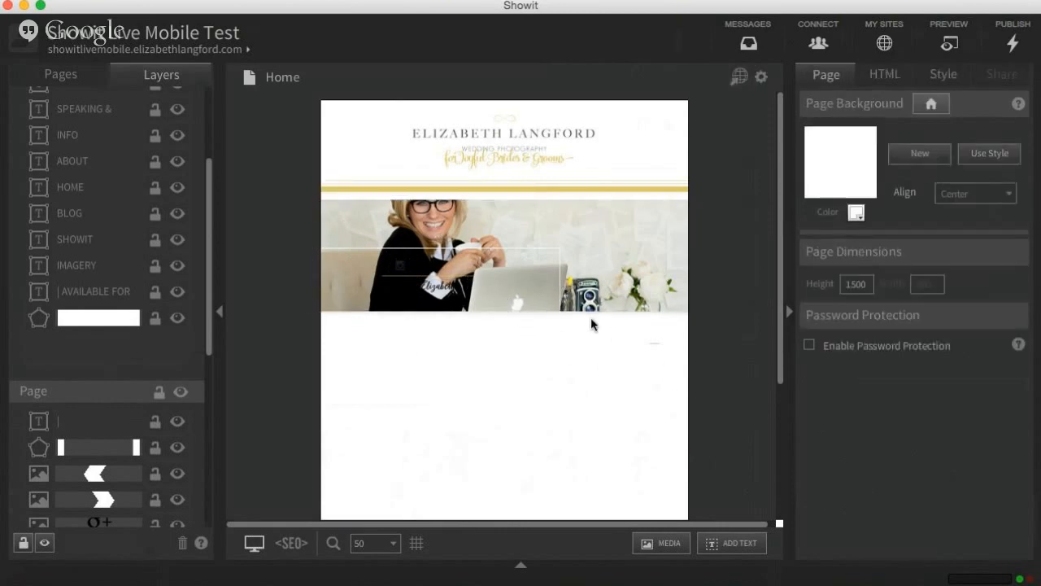
Examine the Home page's foreground, page and background layers, and check its place in the site's page list.
scroll(135, 340, down, 10)
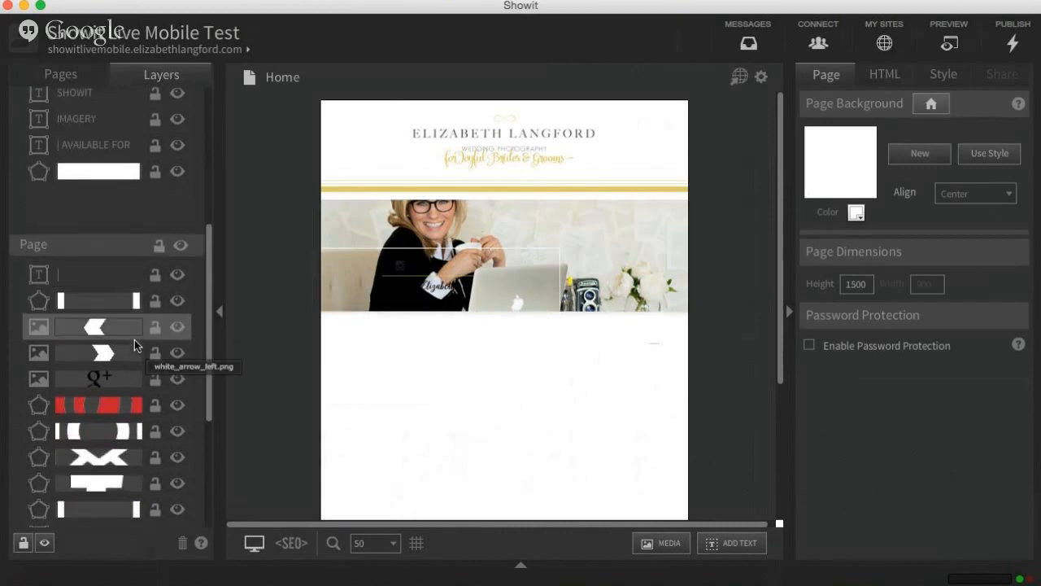
scroll(166, 340, up, 8)
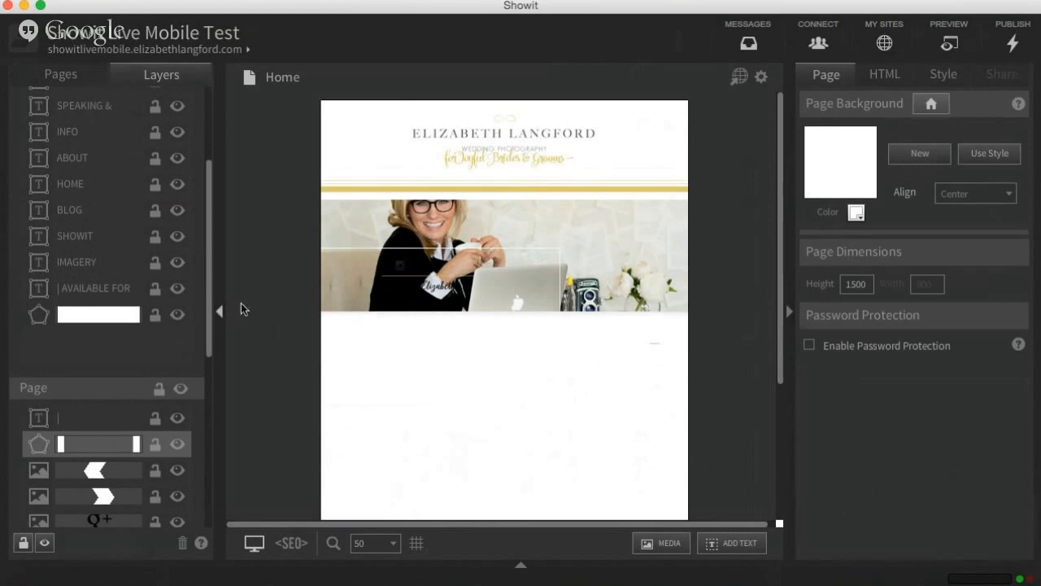
click(65, 75)
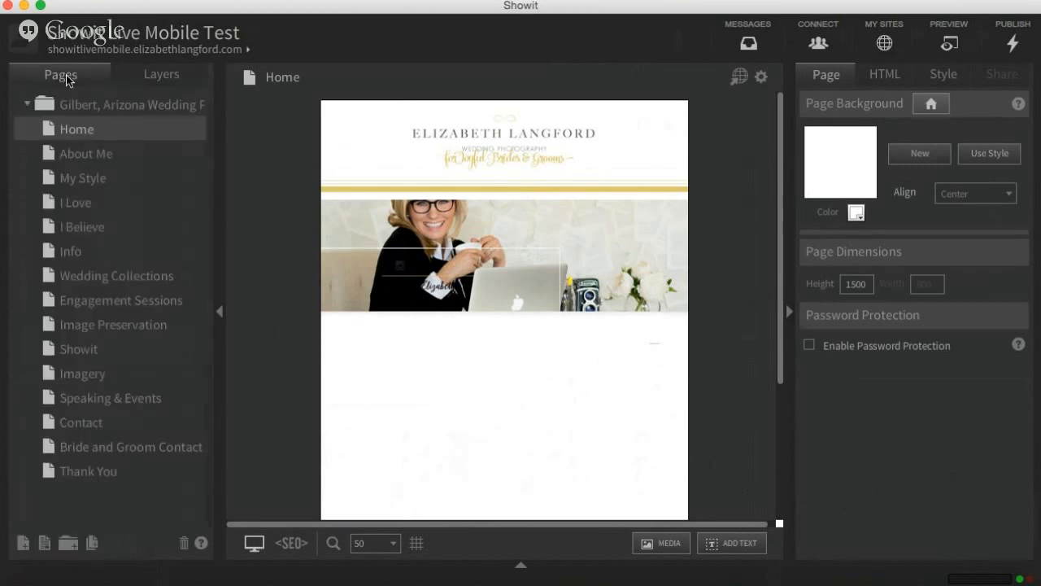
click(156, 76)
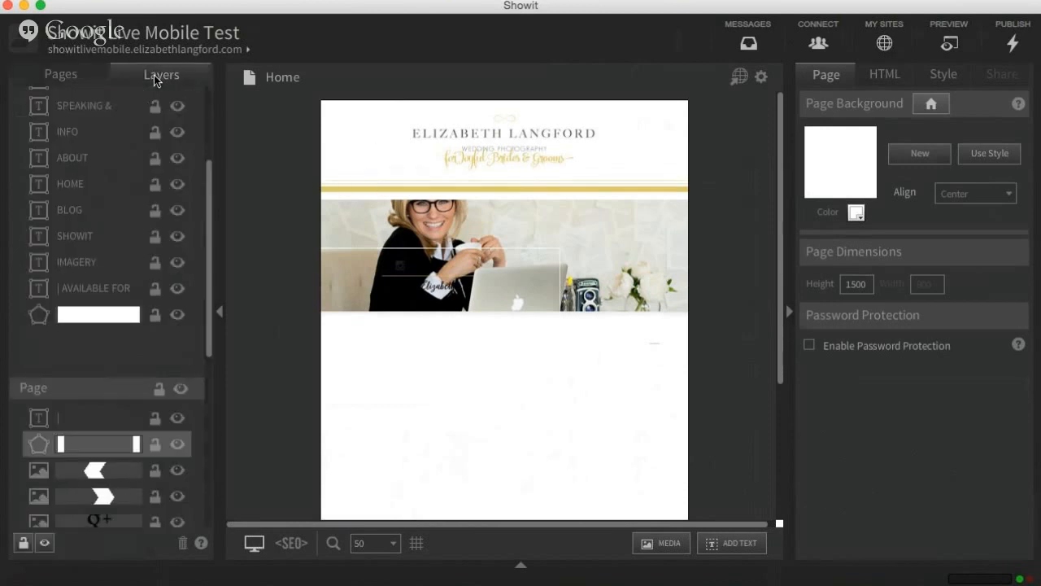
scroll(149, 154, up, 5)
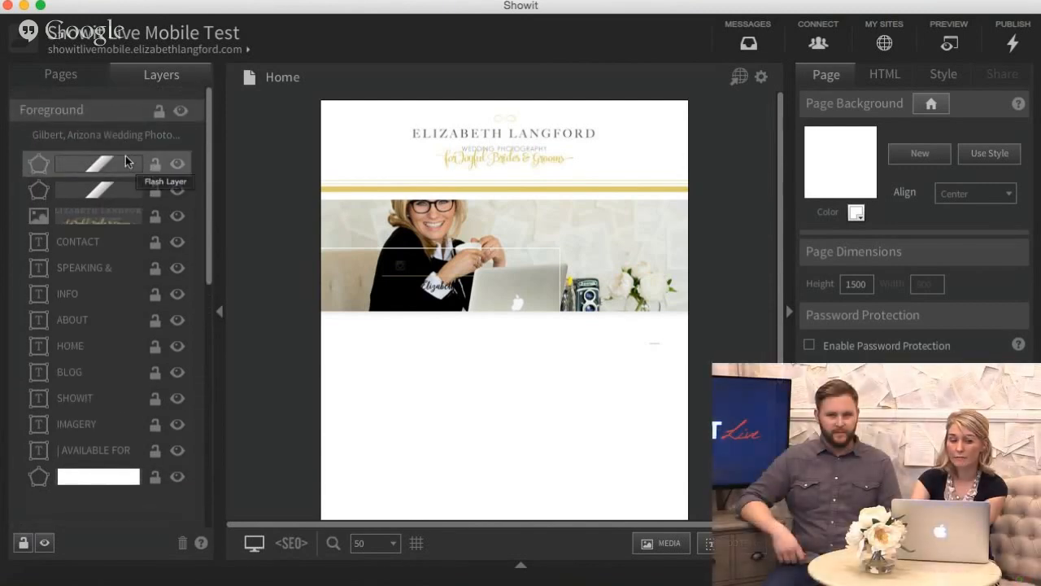
scroll(134, 244, down, 4)
scroll(137, 252, down, 5)
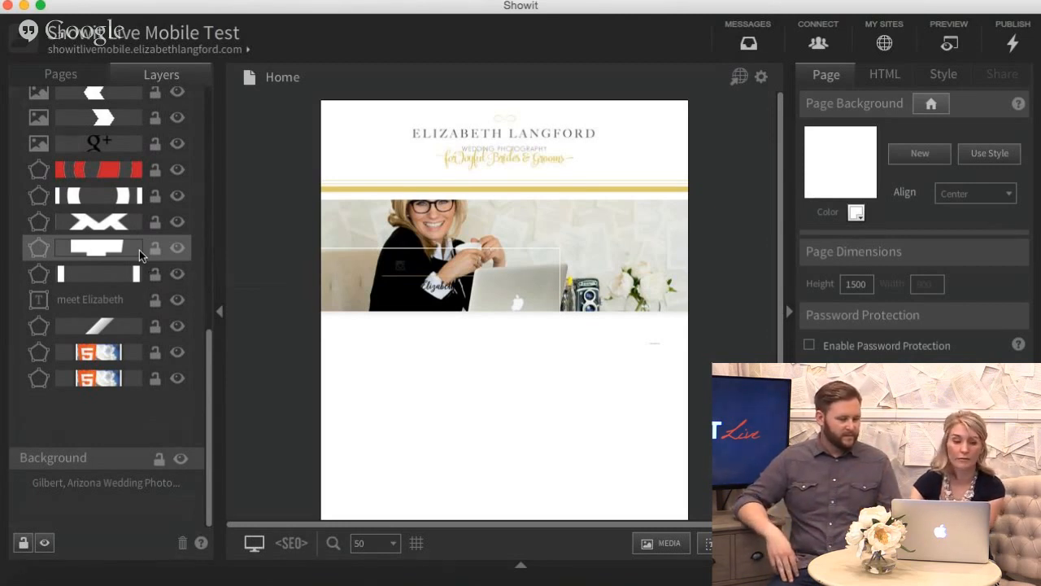
Set the page height of the Gilbert, Arizona Wedding Photographer style group to 7500 and update its pages.
click(81, 81)
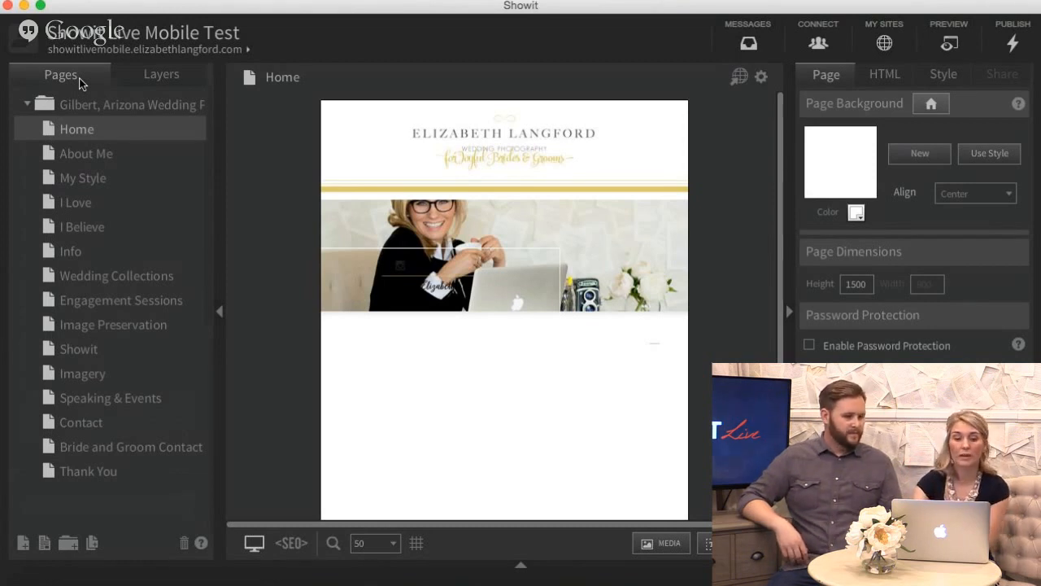
click(83, 107)
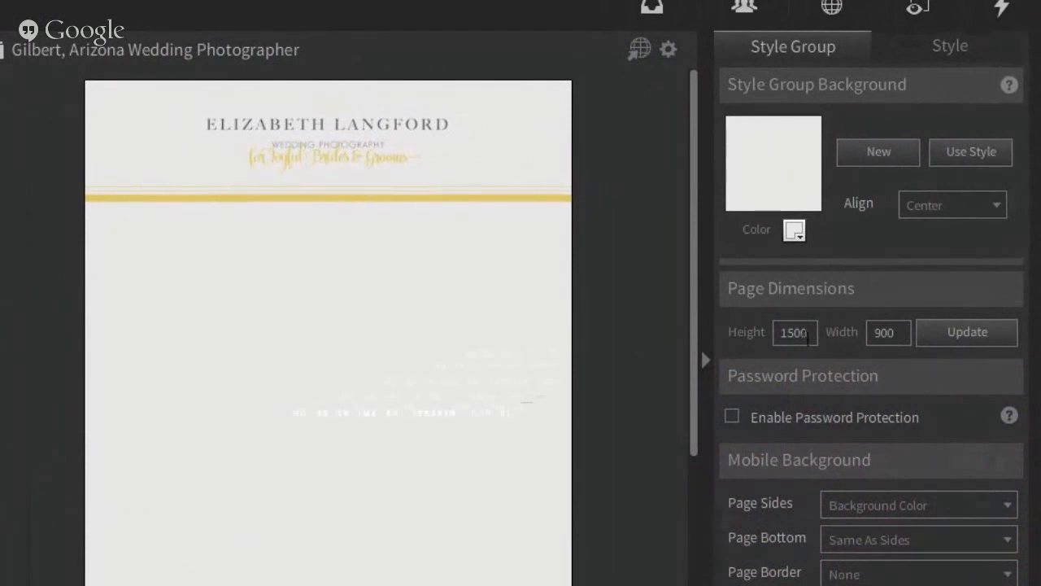
double_click(807, 337)
text(7500)
click(959, 337)
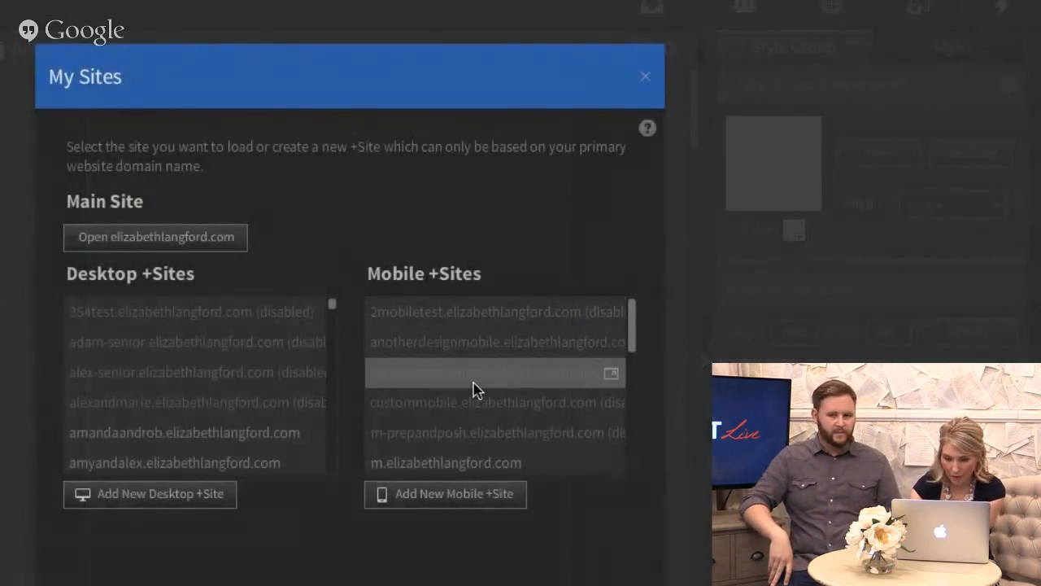
Save the current site, open the m.elizabethlangford.com mobile +Site, and view the upper part of its Home page.
scroll(476, 391, down, 3)
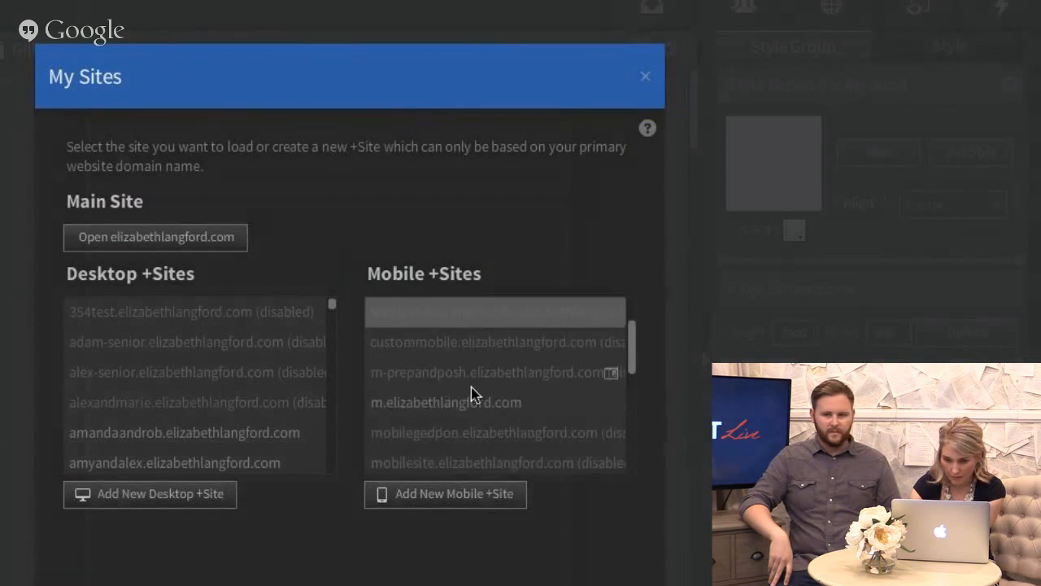
click(465, 404)
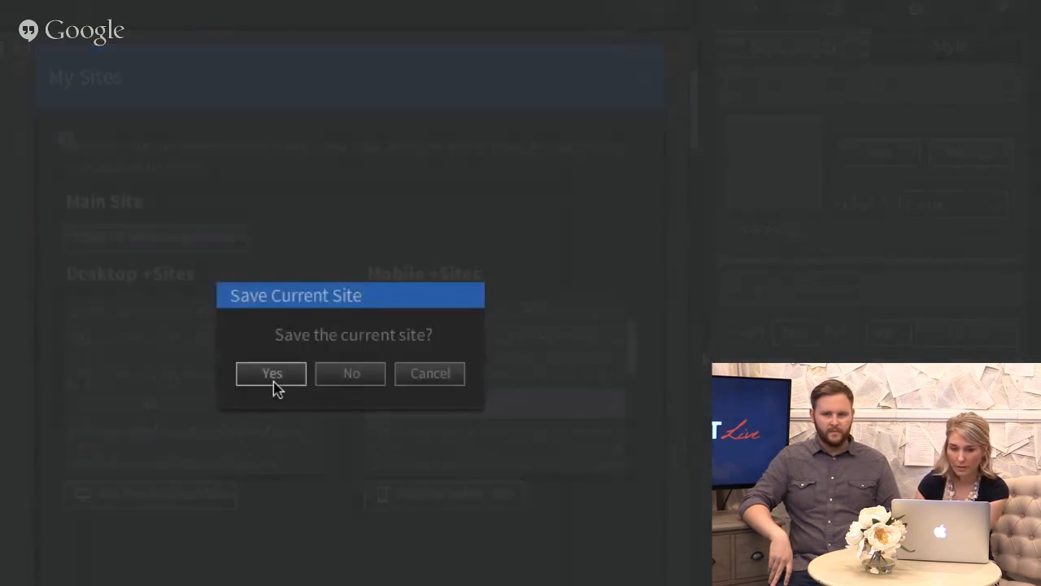
click(272, 378)
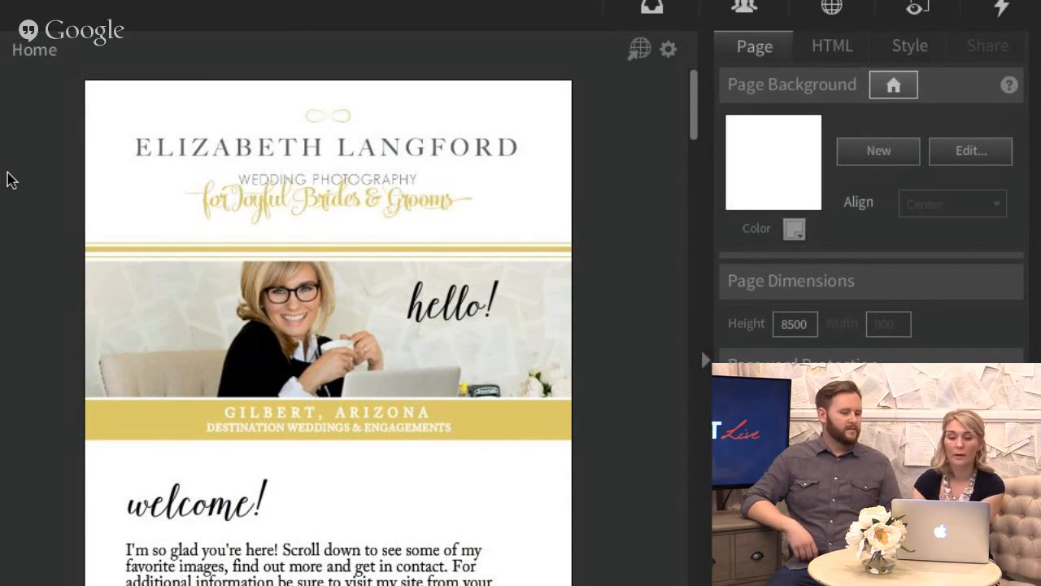
scroll(112, 163, down, 1)
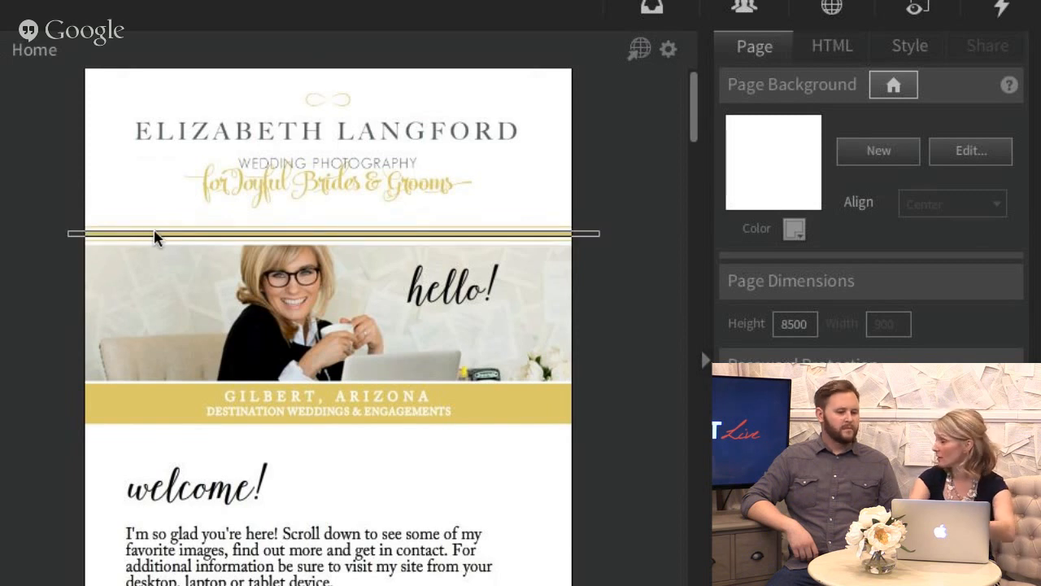
scroll(155, 236, down, 3)
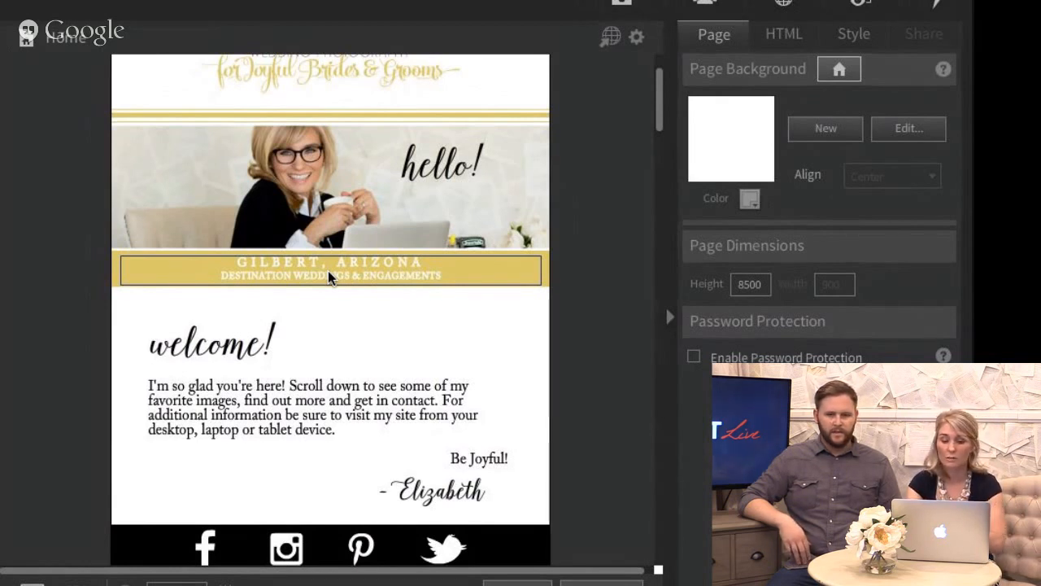
View the Home page down to the wedding photo gallery and open that gallery's image list in its advanced widget settings.
scroll(329, 277, down, 2)
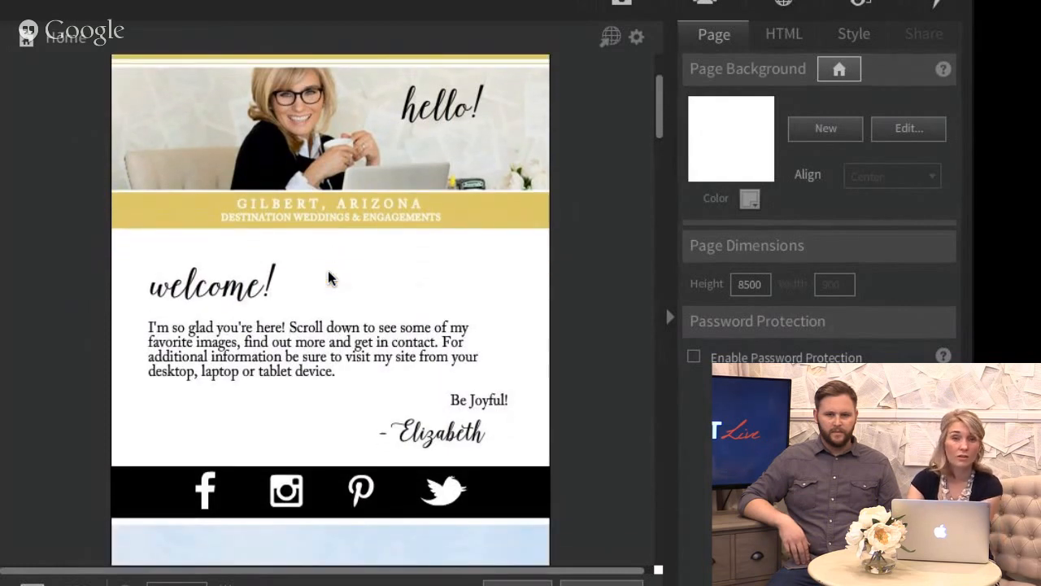
scroll(330, 278, down, 5)
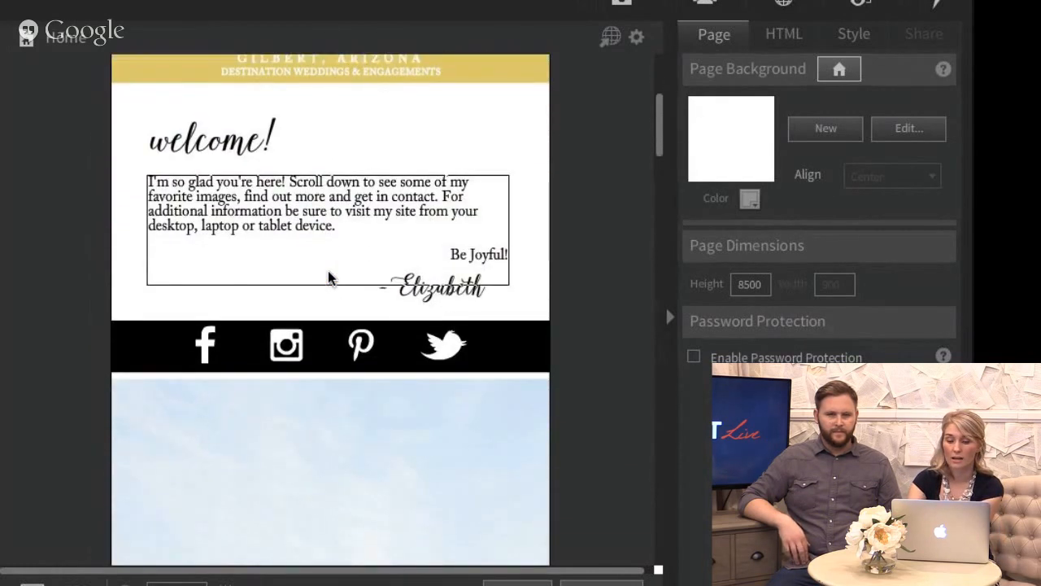
scroll(329, 278, down, 2)
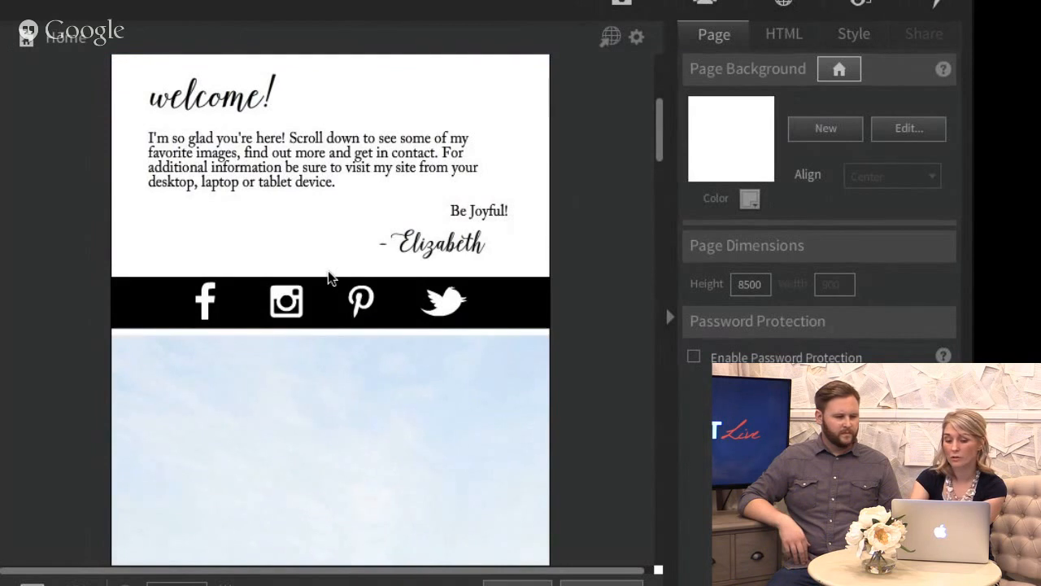
scroll(328, 276, down, 4)
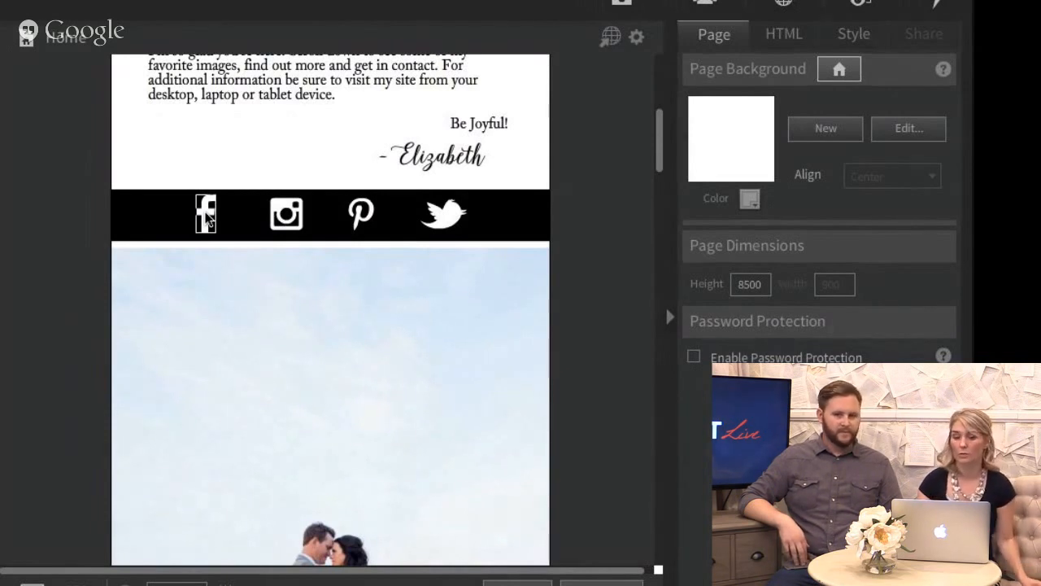
scroll(206, 218, down, 1)
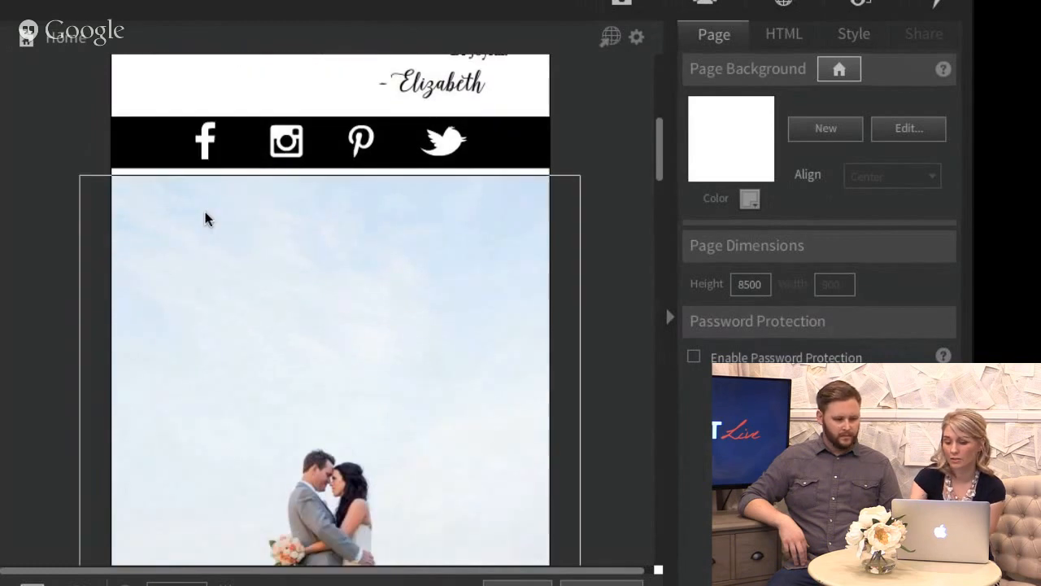
scroll(206, 218, down, 4)
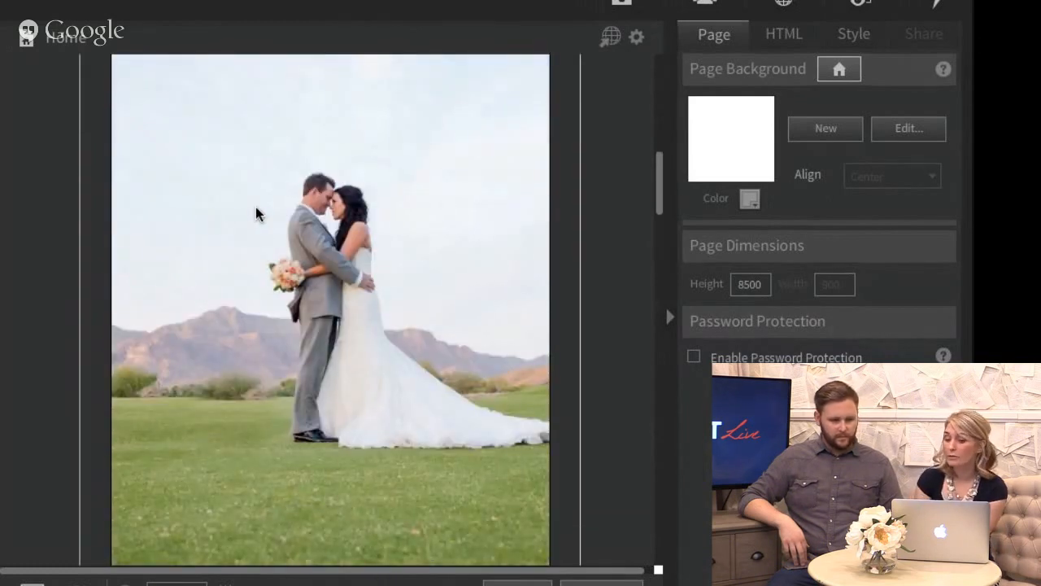
click(256, 213)
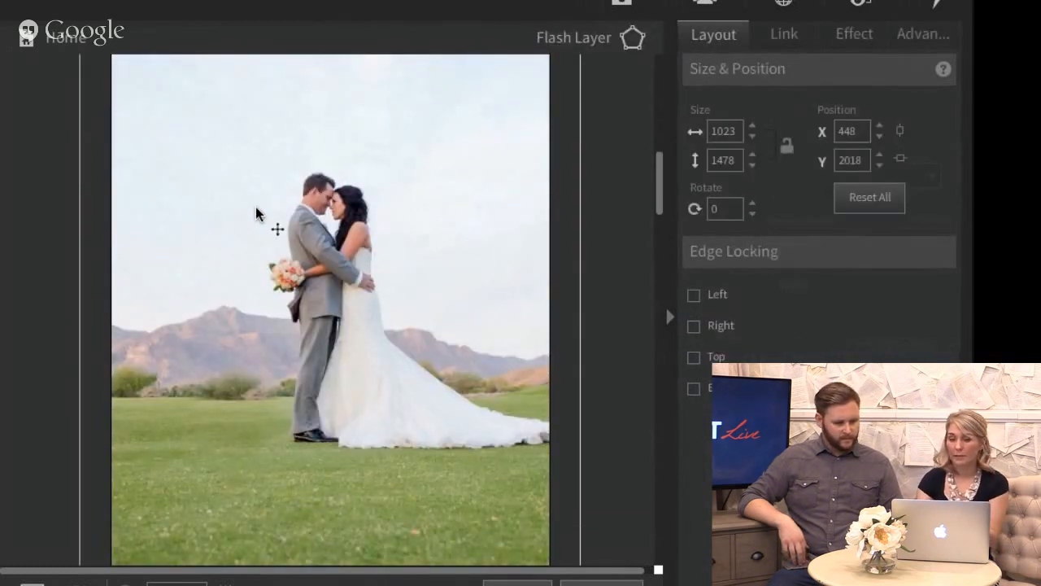
click(913, 34)
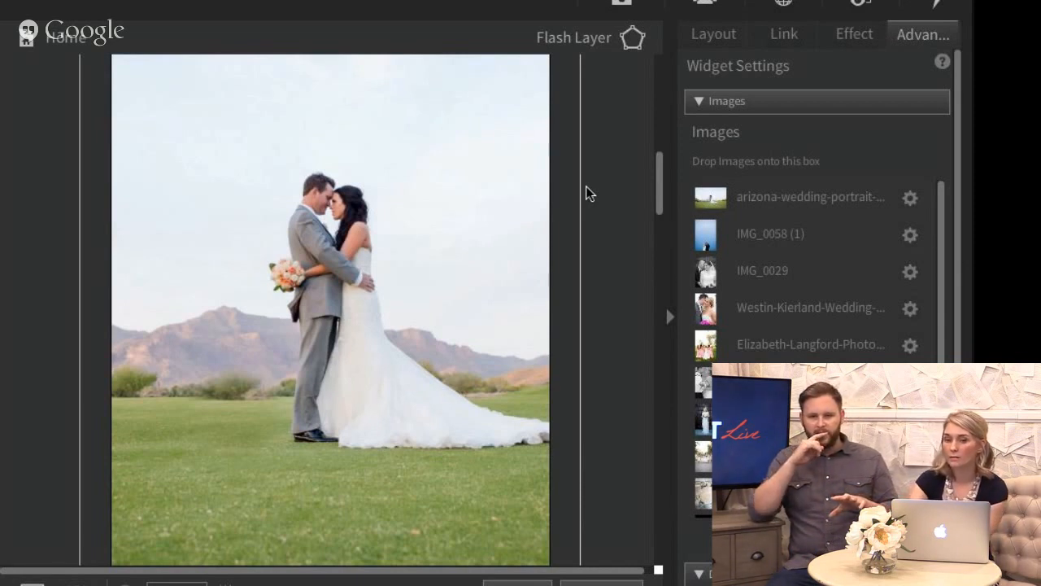
Review how the wedding gallery fits between the portrait beneath it and the social icons, welcome text and header above it.
scroll(590, 193, down, 2)
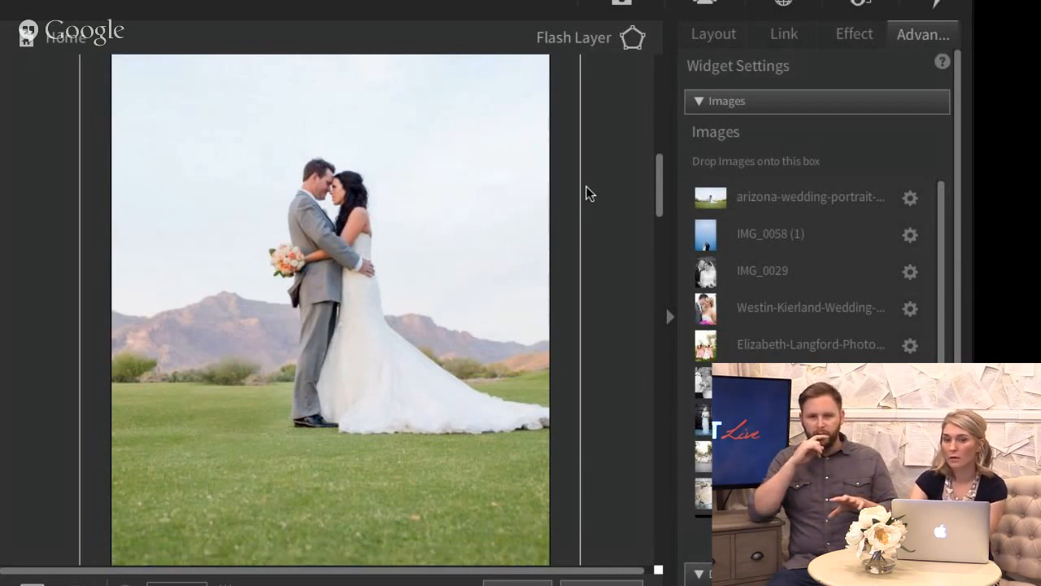
scroll(590, 193, down, 3)
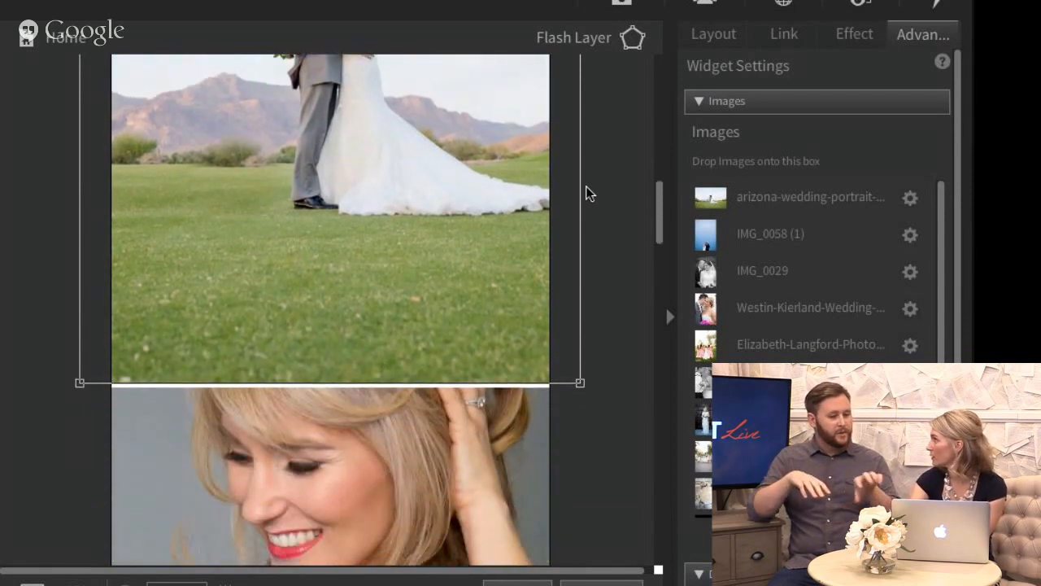
scroll(590, 193, up, 7)
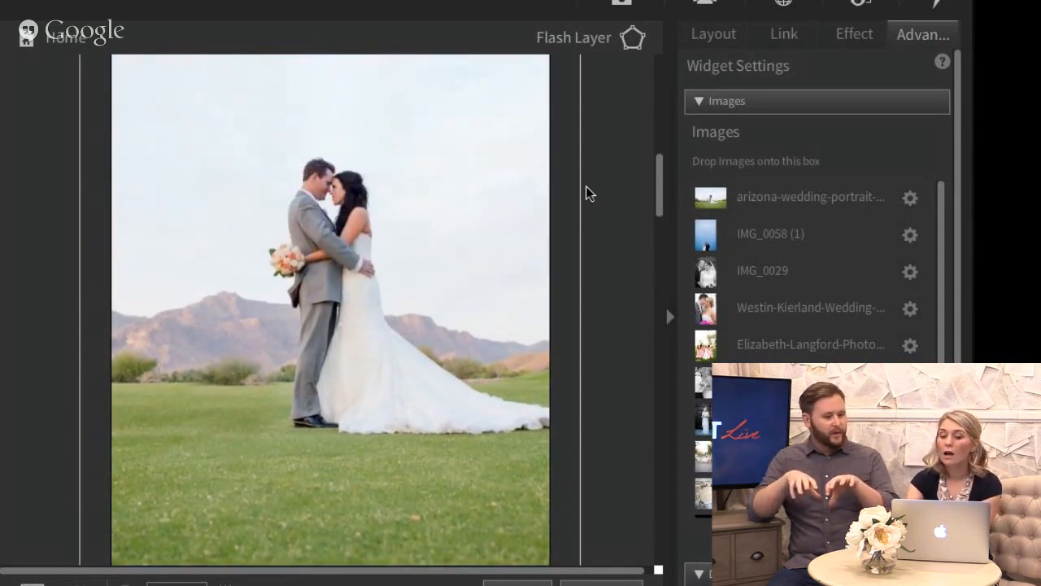
scroll(590, 193, up, 6)
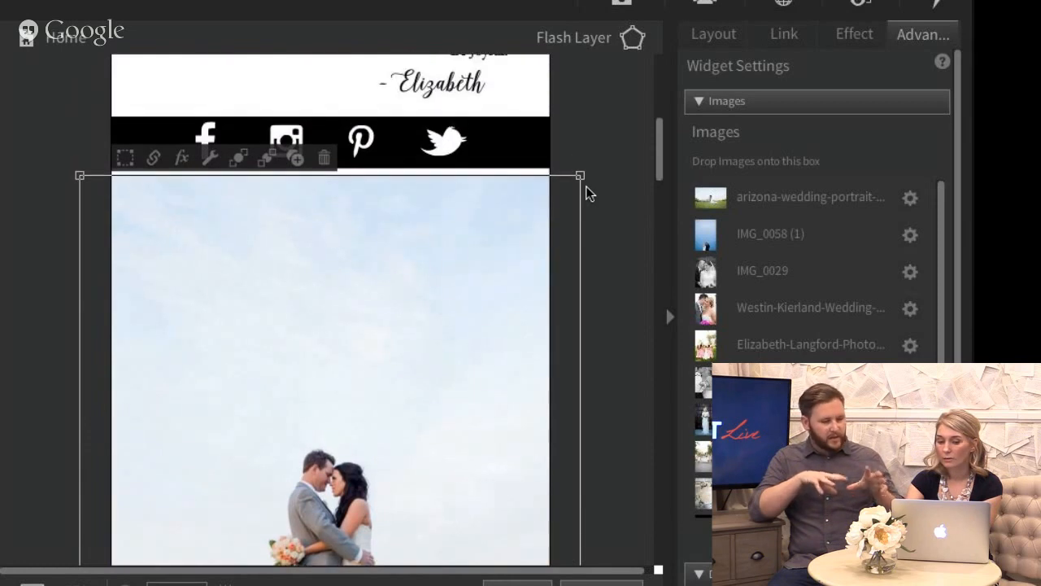
scroll(590, 193, up, 8)
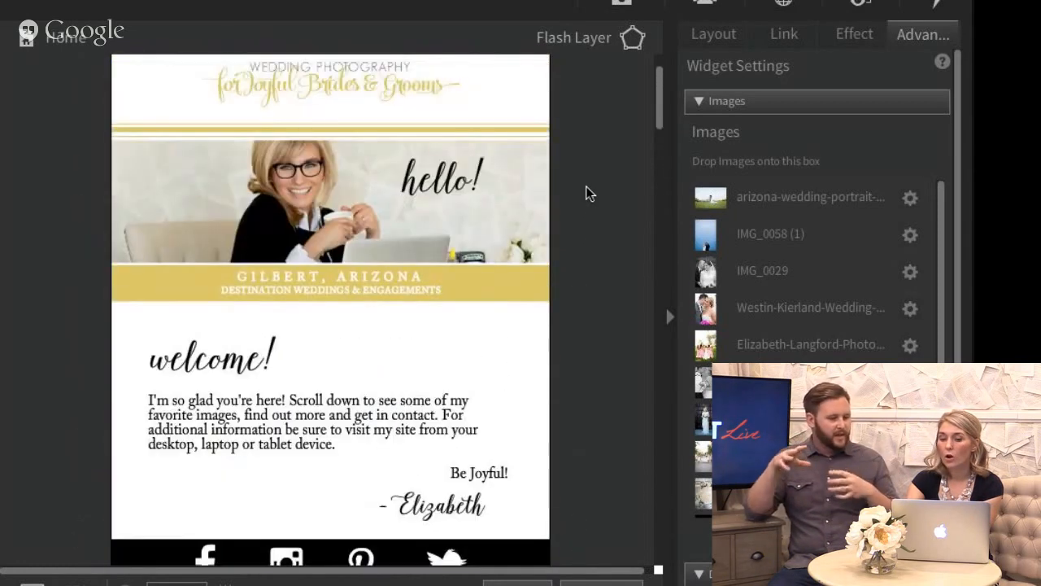
scroll(589, 193, up, 1)
Shrink the wedding gallery by its lower corner, then enlarge it again to span the page width, ending above the portrait.
scroll(590, 192, down, 3)
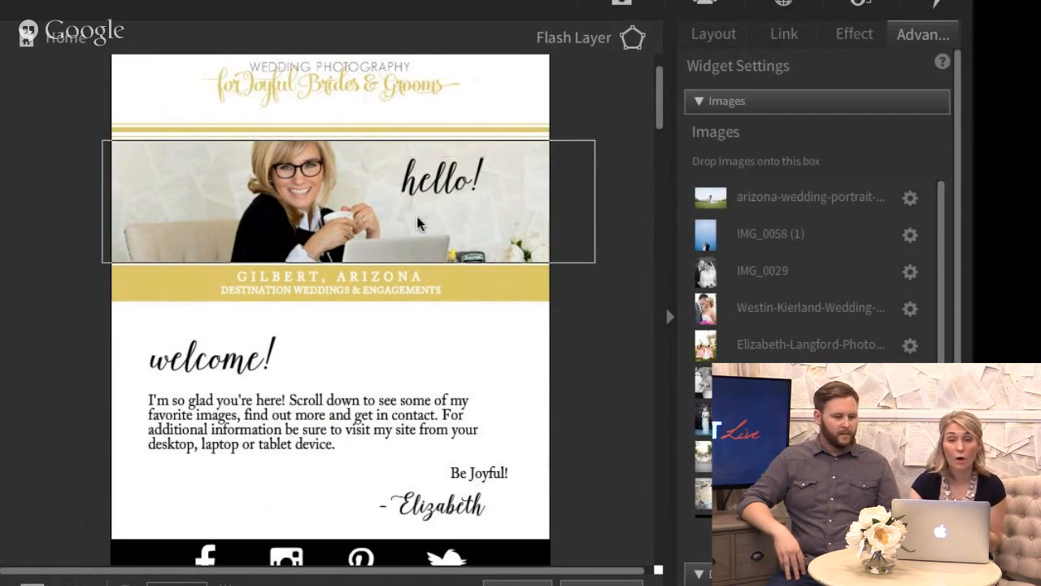
scroll(418, 221, down, 3)
scroll(418, 220, down, 7)
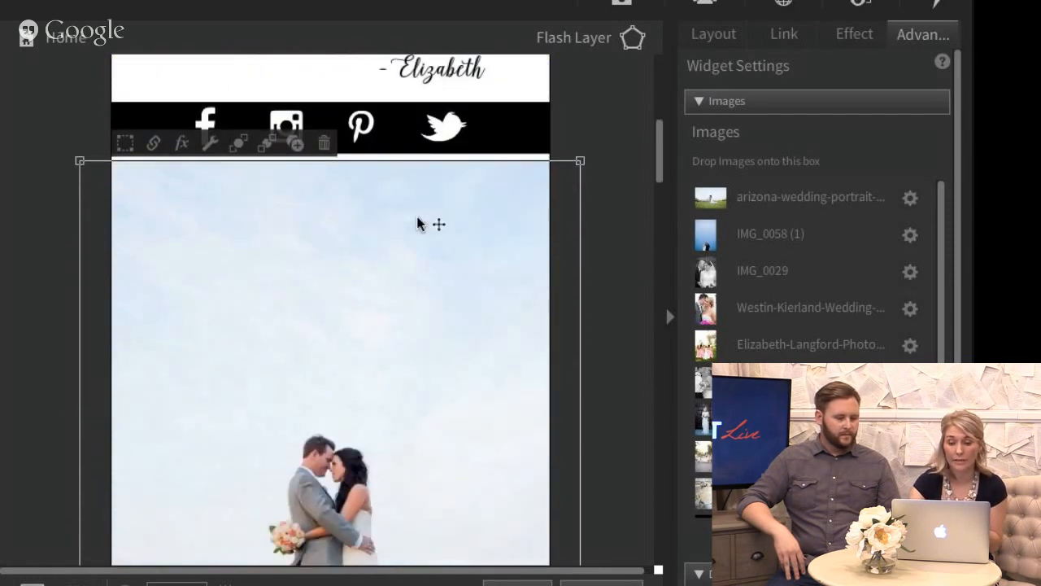
scroll(418, 223, down, 6)
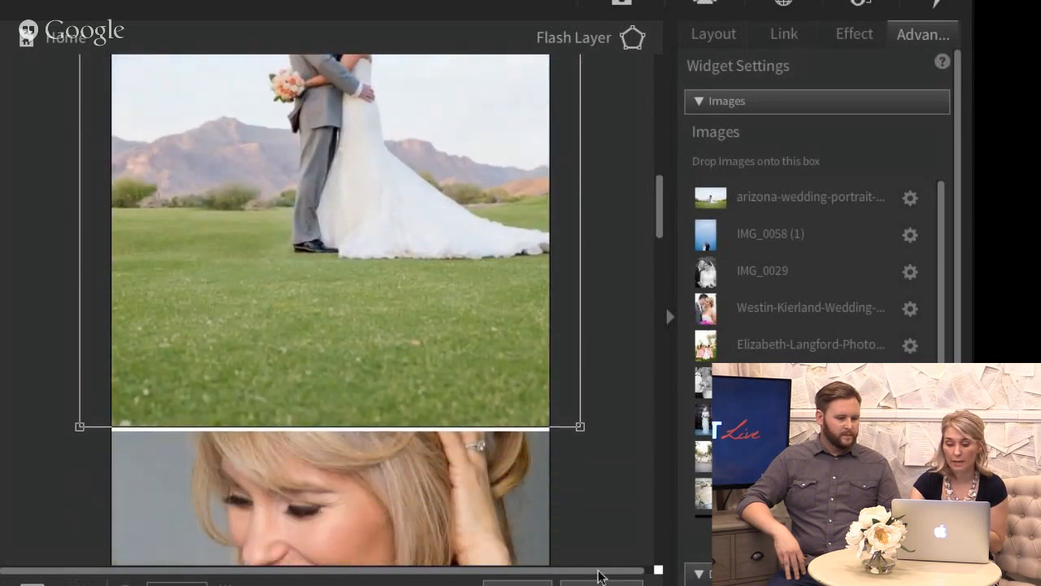
drag(580, 429, 354, 218)
drag(452, 237, 633, 326)
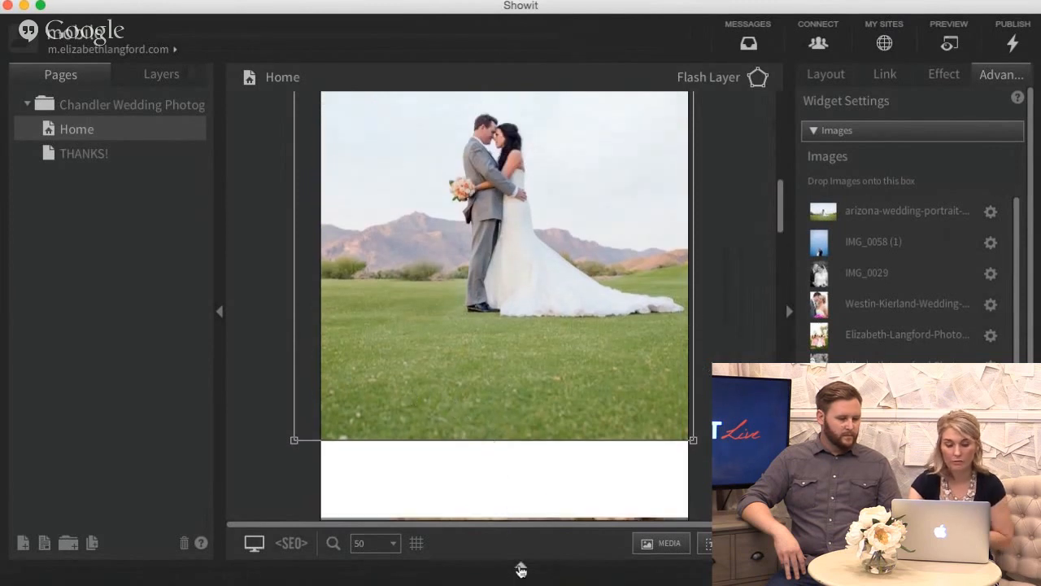
Show the Showit Library widgets in the media area and set the canvas zoom to 25.
click(520, 565)
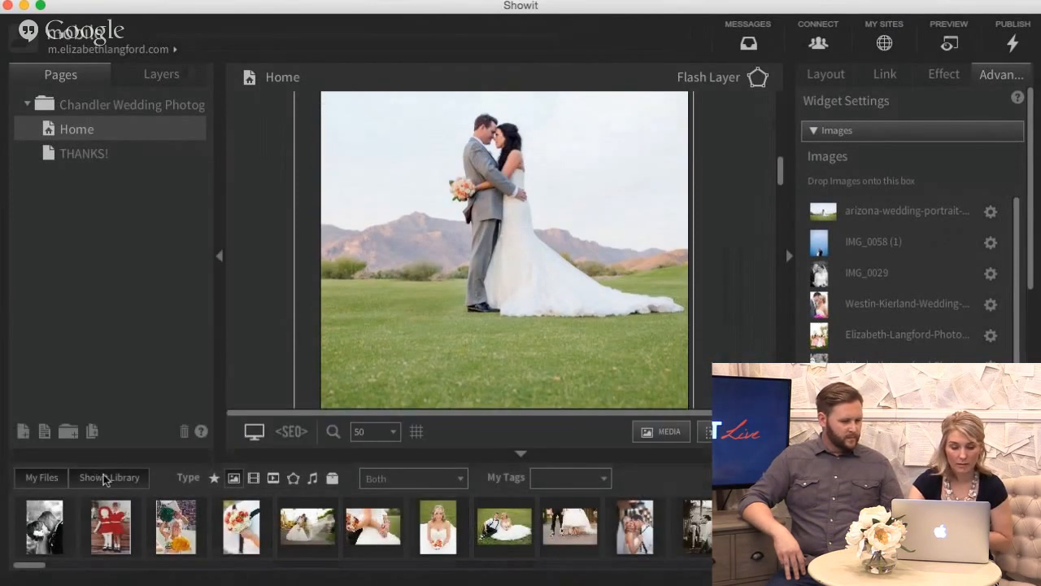
click(105, 479)
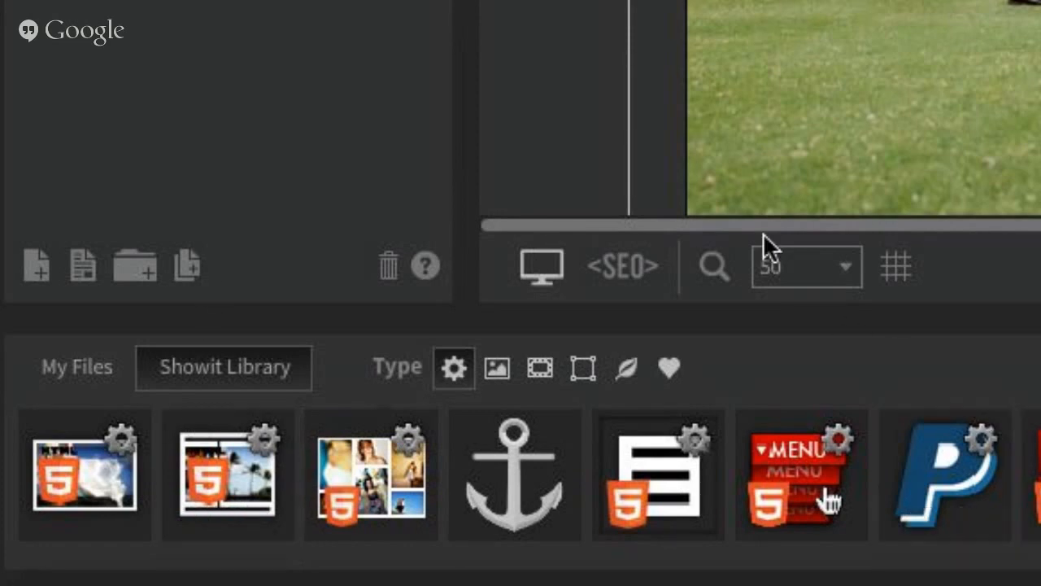
click(841, 267)
drag(838, 262, 838, 277)
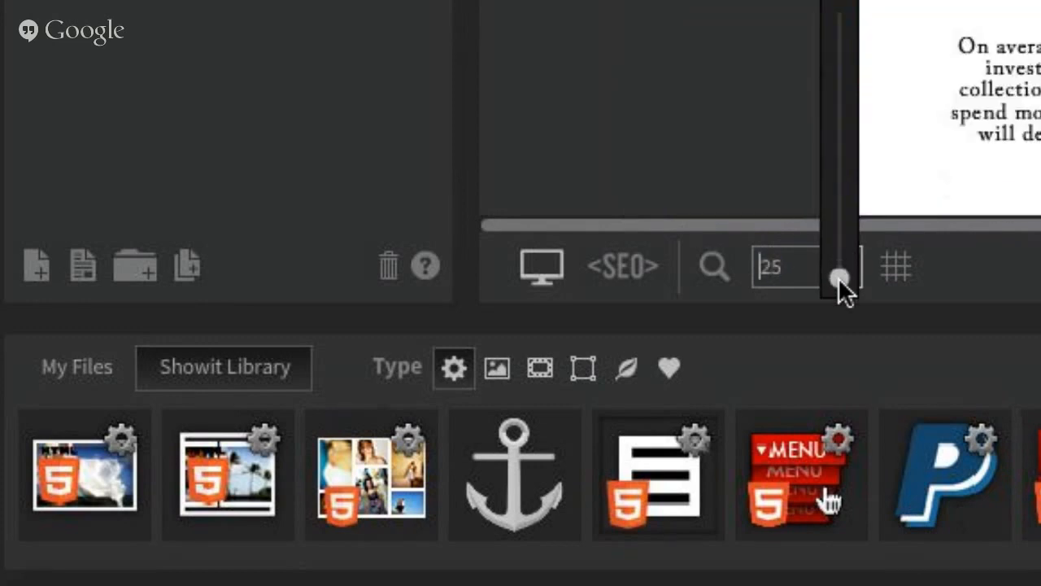
scroll(1034, 88, up, 5)
scroll(1034, 88, up, 5)
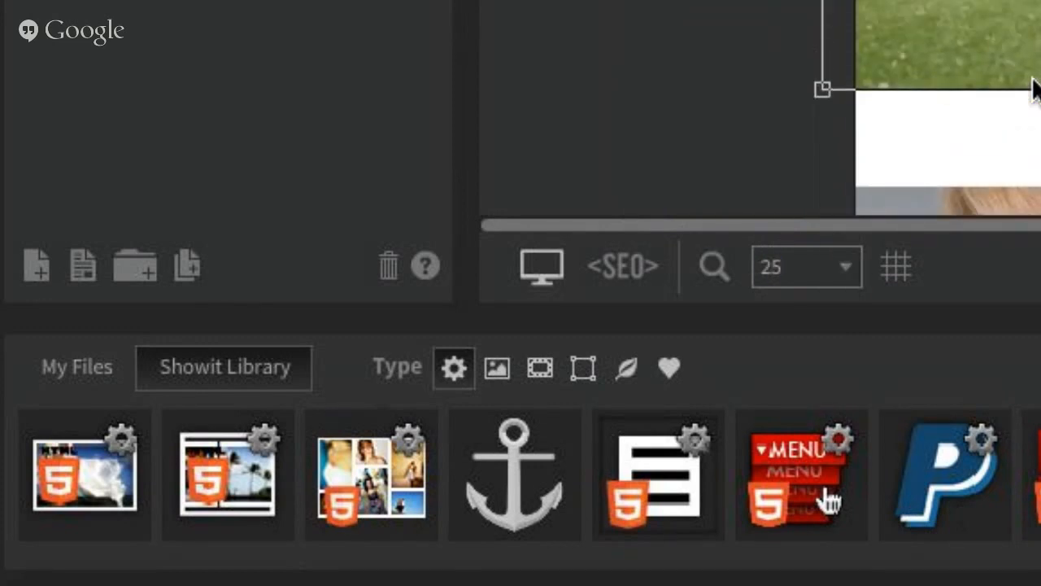
Enlarge the wedding gallery strip so one photo fills the page width down to just above the portrait, and deselect it.
scroll(1034, 89, down, 1)
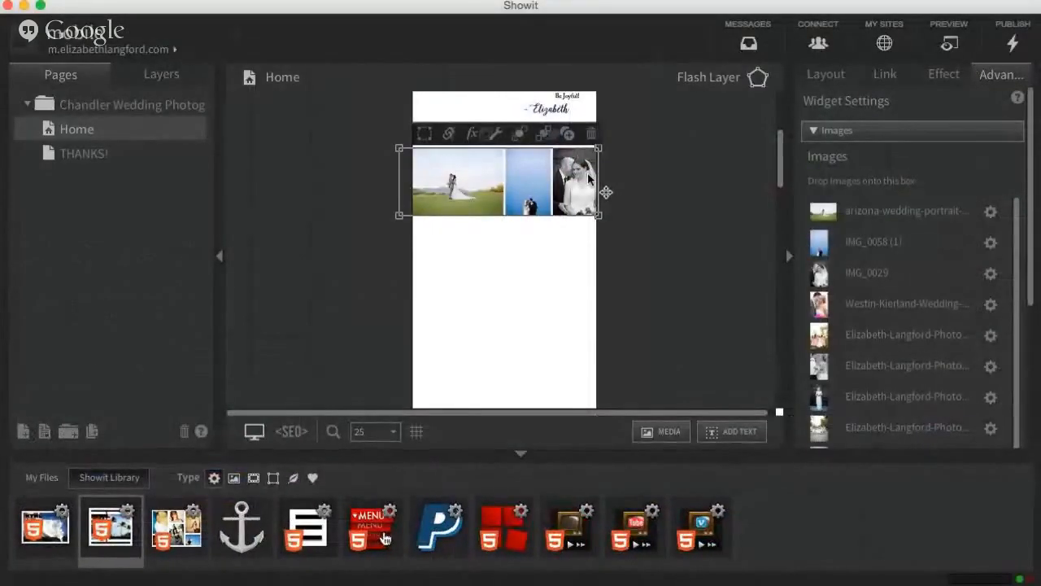
scroll(491, 224, down, 2)
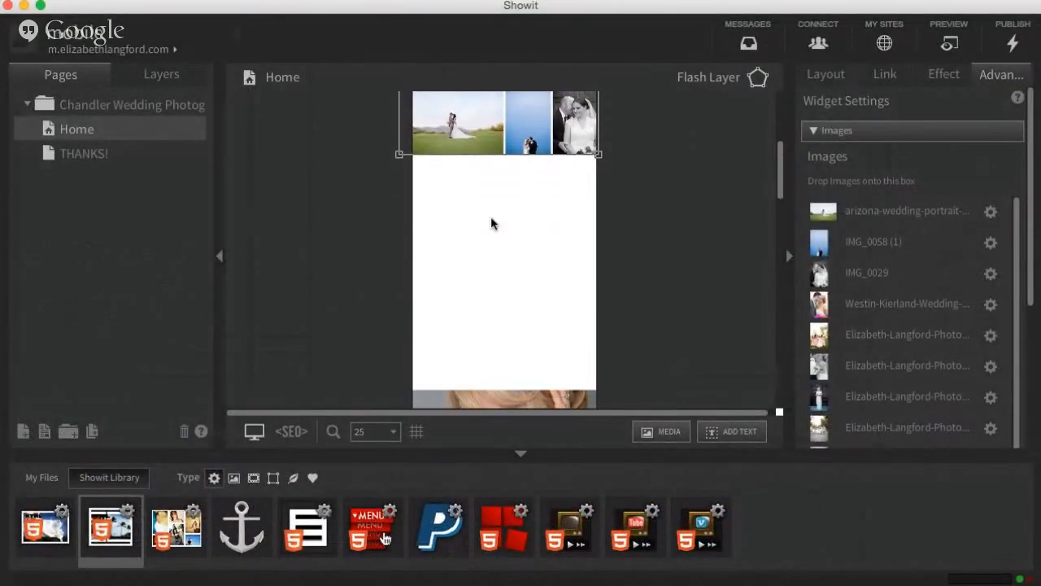
scroll(491, 225, up, 1)
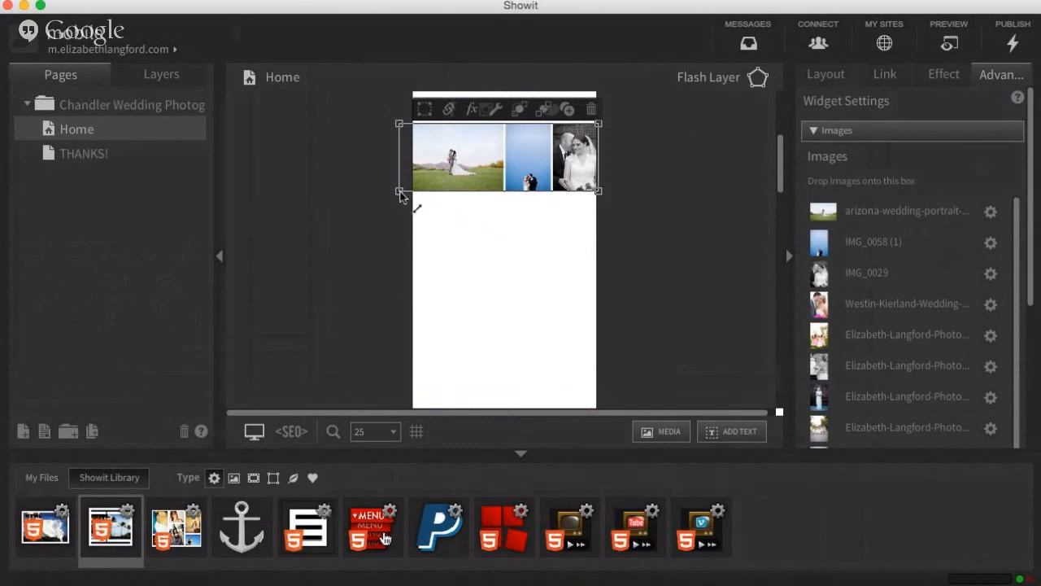
drag(402, 192, 293, 407)
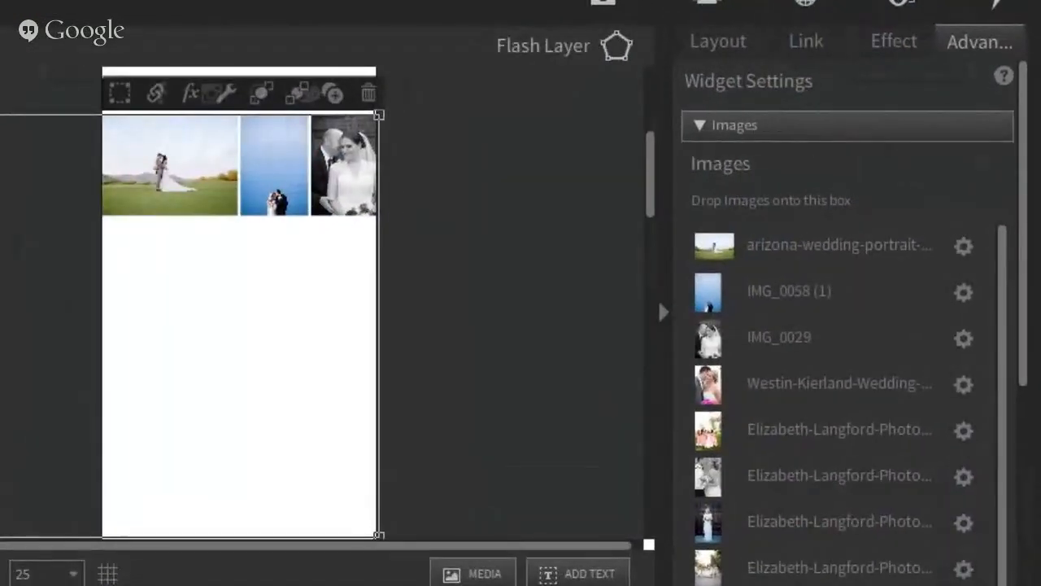
drag(3, 537, 2, 551)
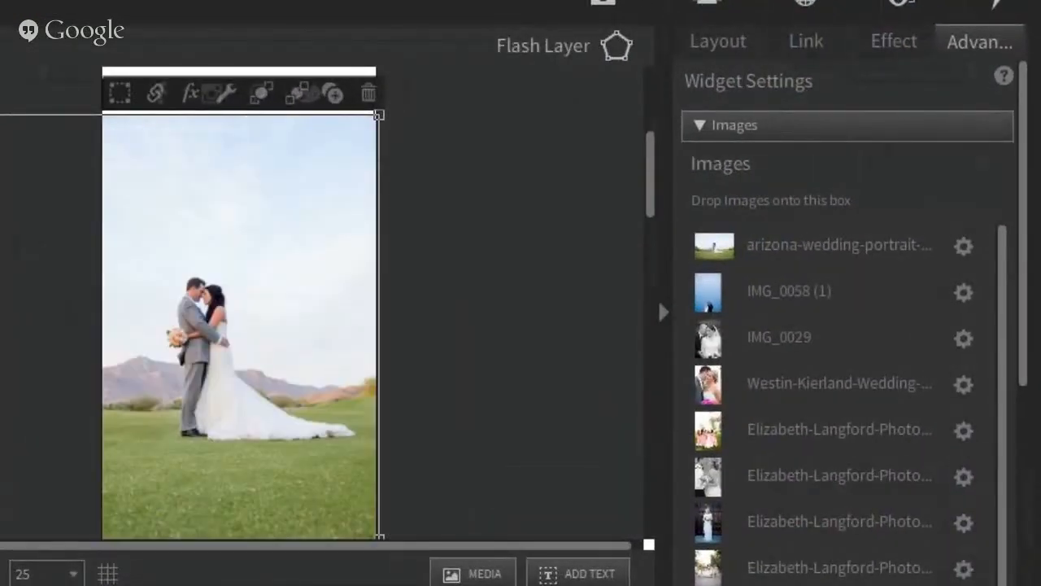
scroll(239, 303, down, 2)
drag(379, 429, 379, 450)
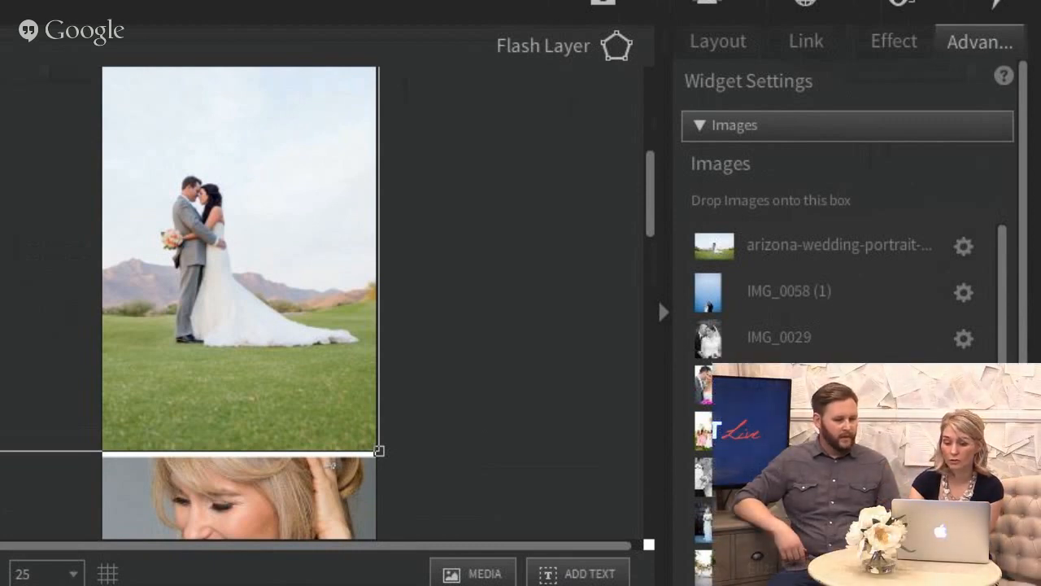
click(524, 306)
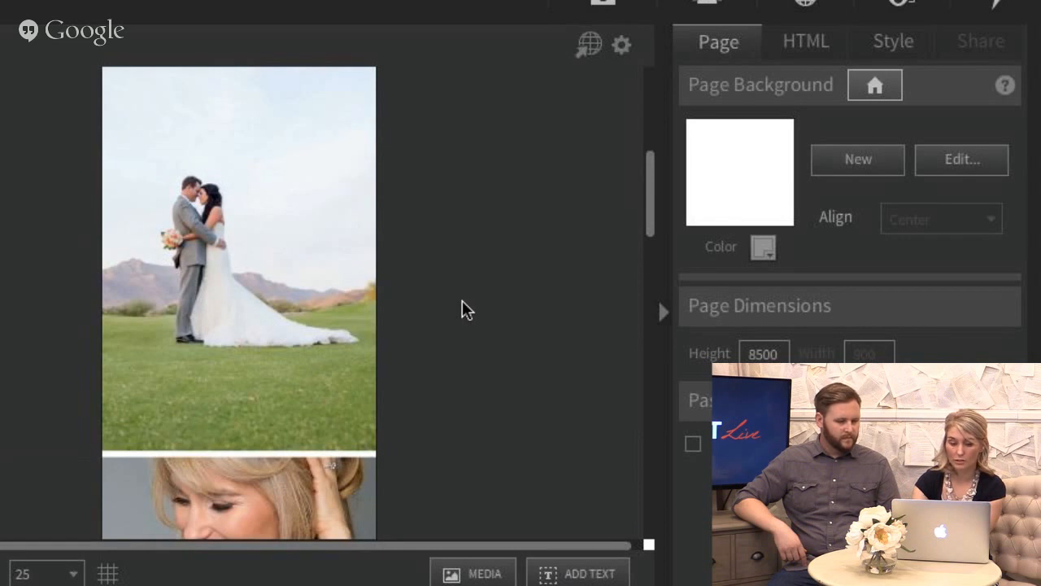
Reduce the wedding gallery's height to a narrow strip showing several photos side by side, and look through its image list.
click(352, 380)
drag(377, 451, 378, 97)
scroll(377, 97, up, 3)
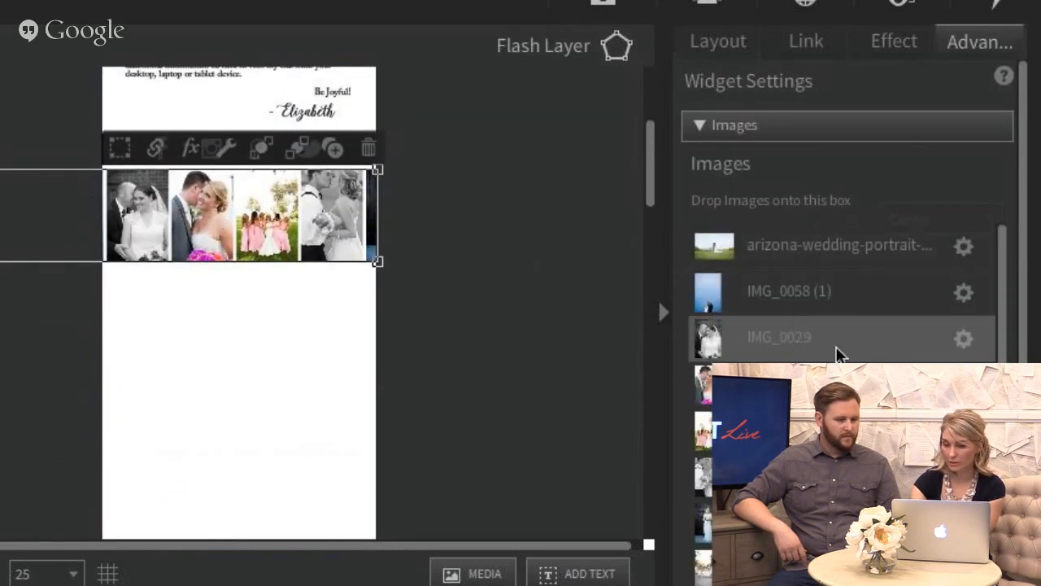
scroll(836, 345, down, 1)
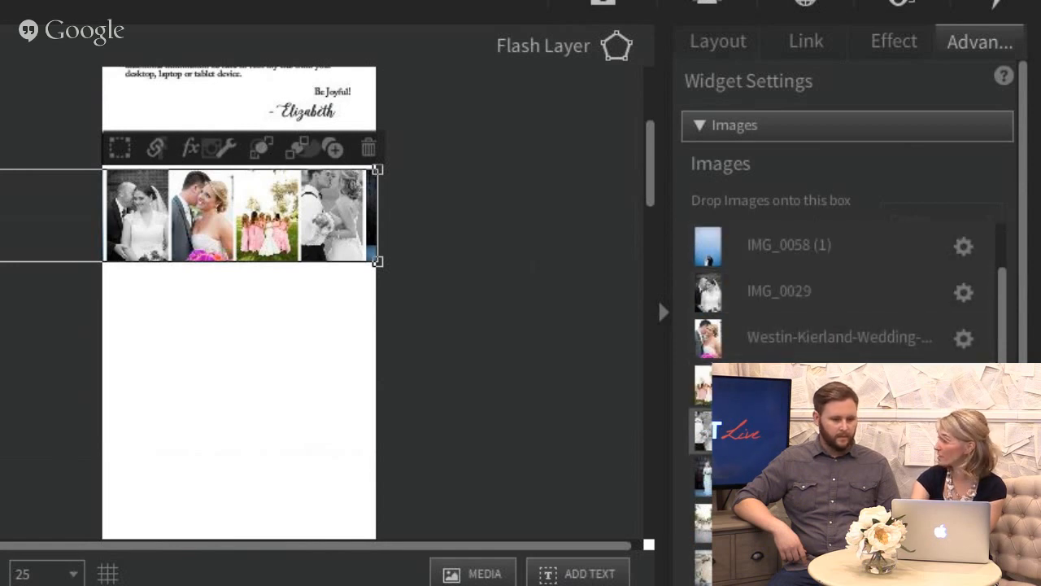
mouse_move(716, 337)
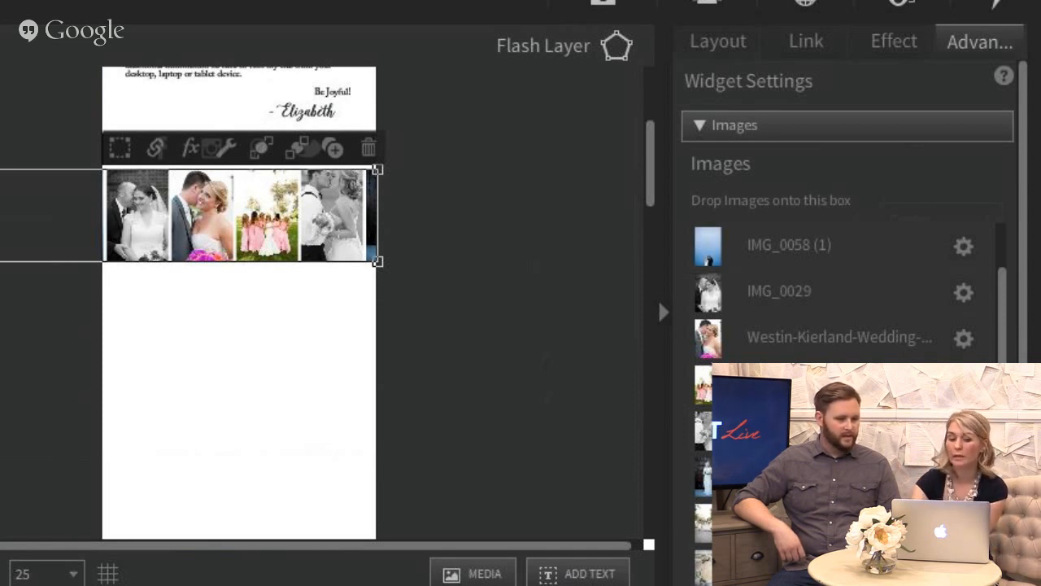
Enlarge the wedding gallery beyond the page's right edge and down to just above the portrait, and shift it slightly right.
drag(377, 261, 377, 534)
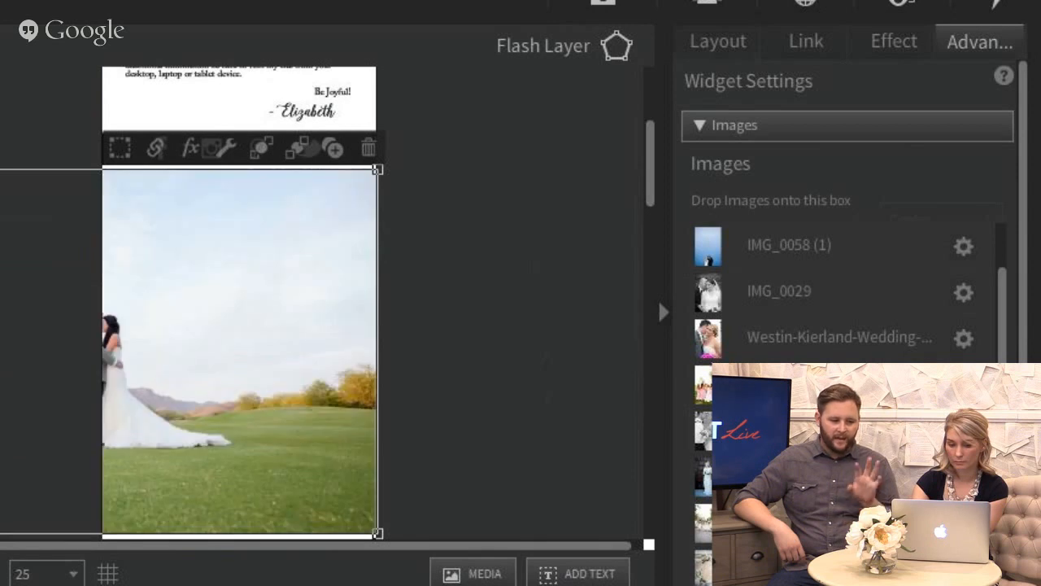
scroll(289, 466, down, 2)
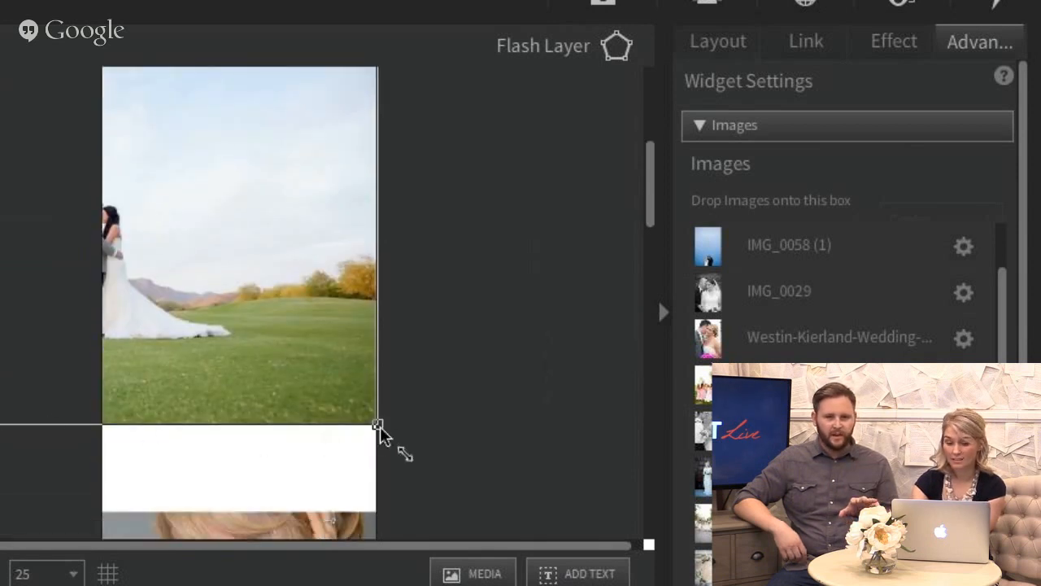
drag(379, 426, 493, 506)
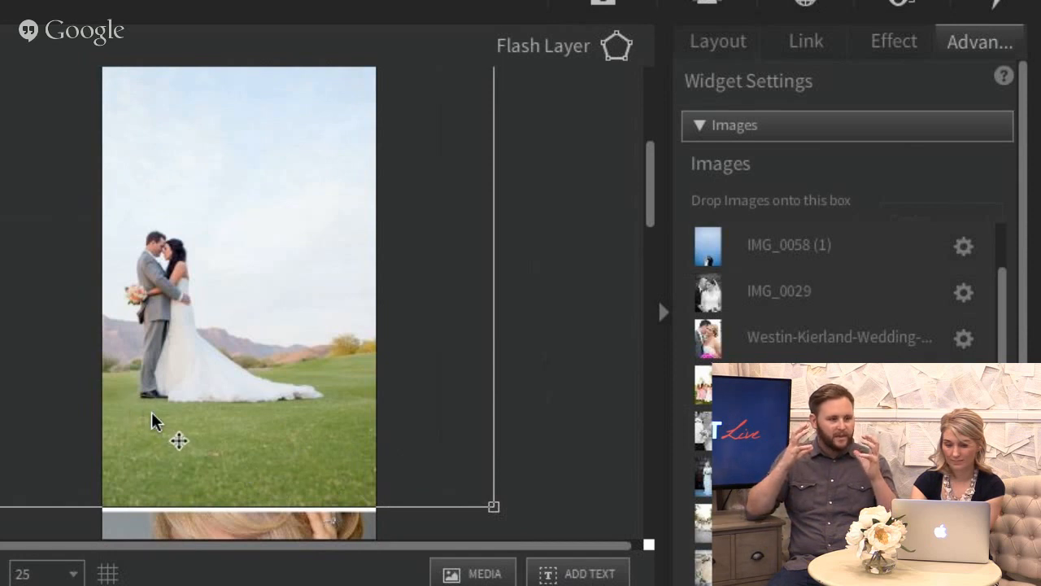
drag(152, 413, 163, 413)
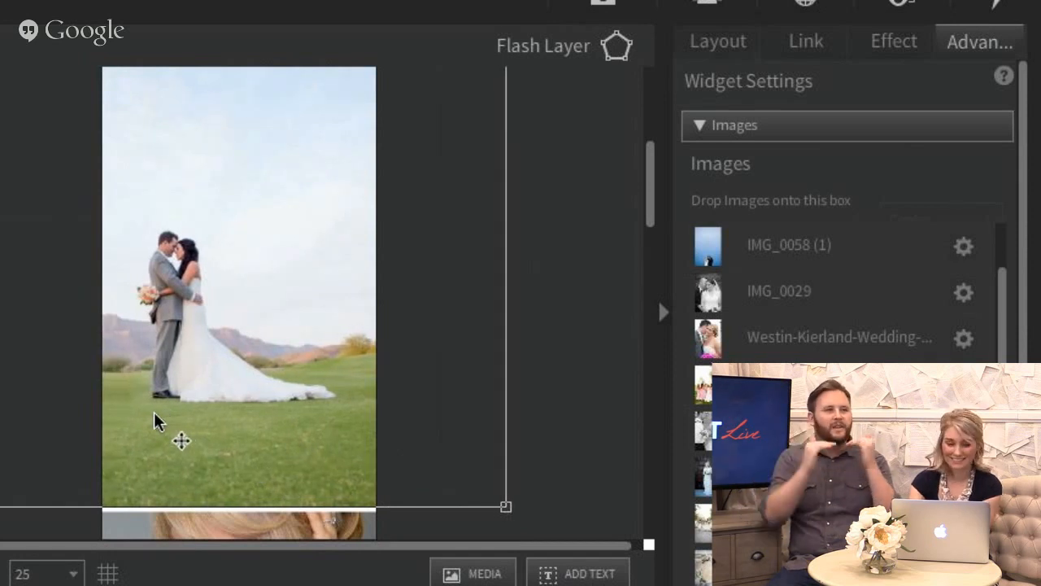
Deselect the wedding gallery and examine the mobile Home page from the gallery down to the about me and investment sections.
click(2, 414)
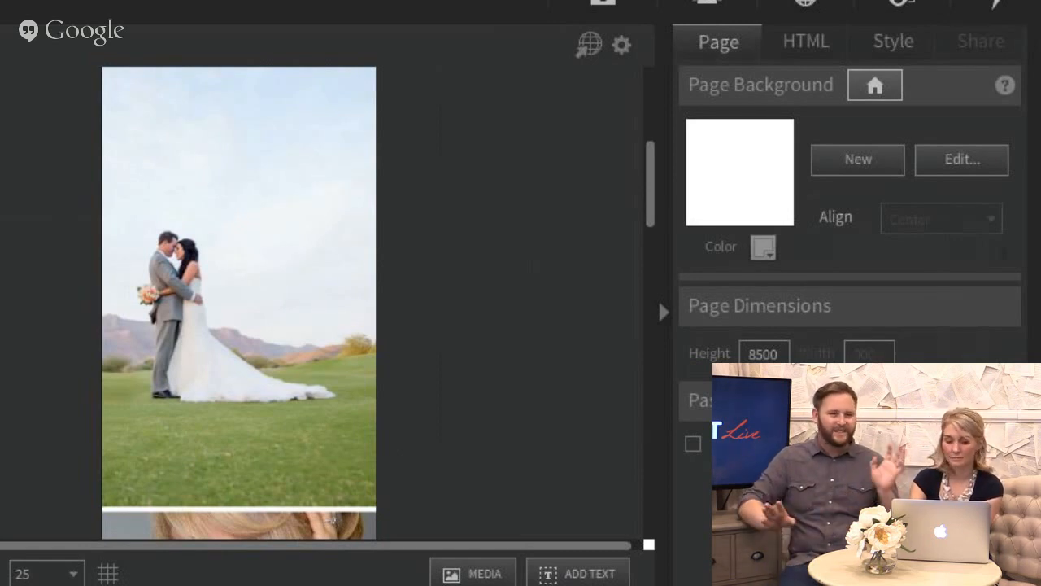
scroll(239, 303, down, 2)
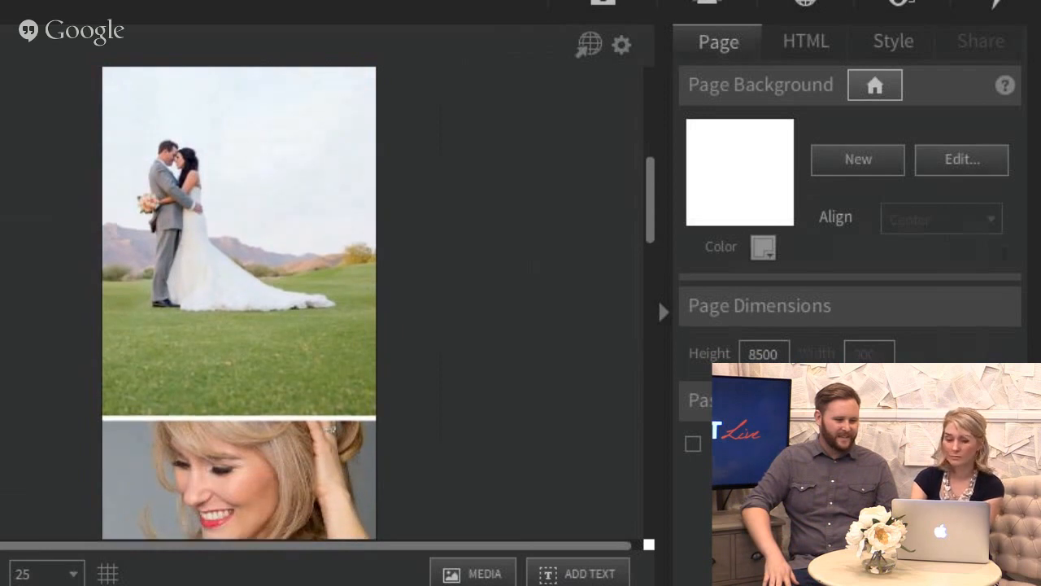
scroll(239, 303, up, 2)
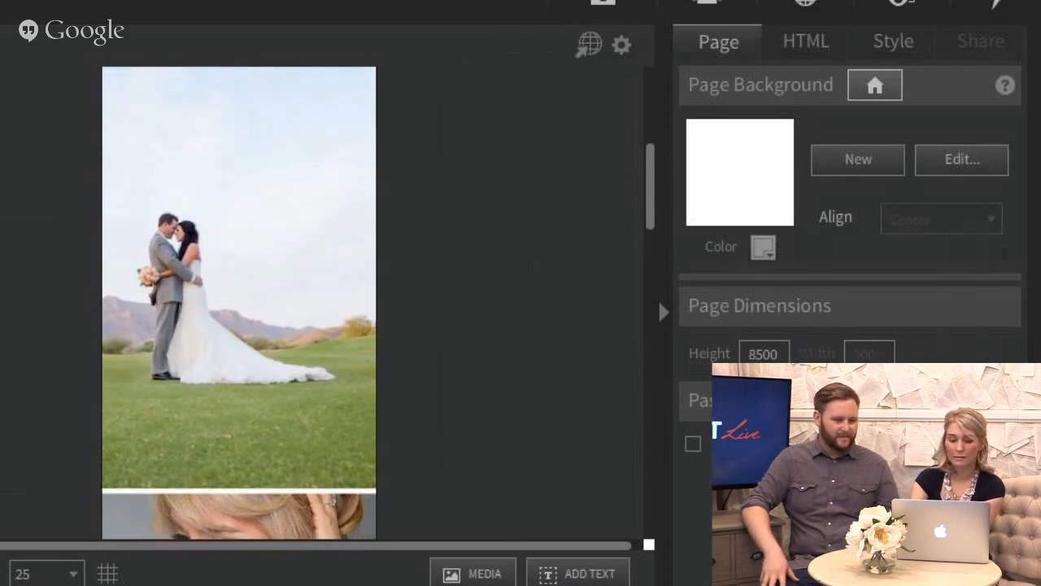
scroll(239, 303, down, 6)
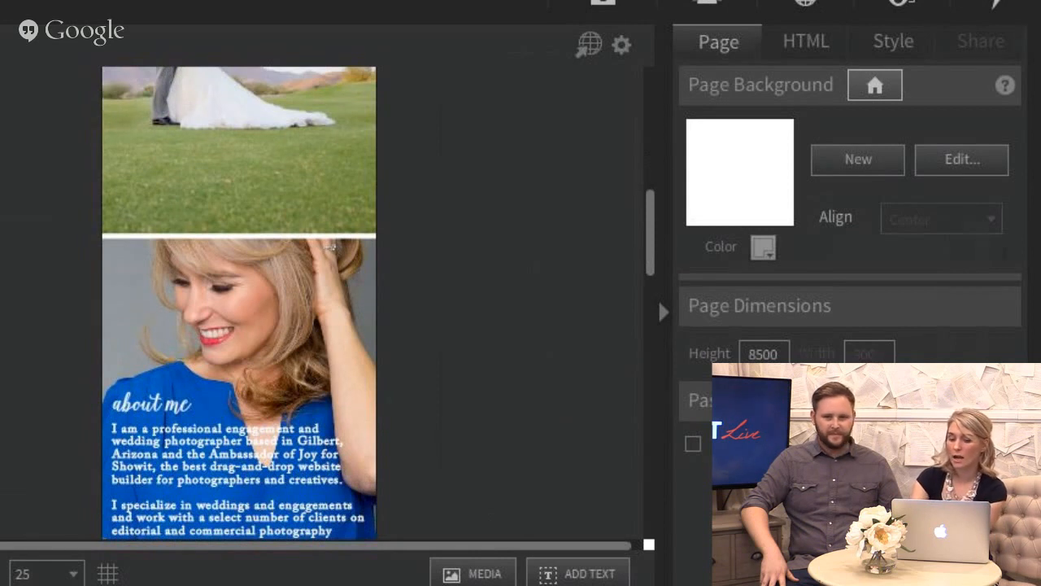
scroll(239, 302, down, 1)
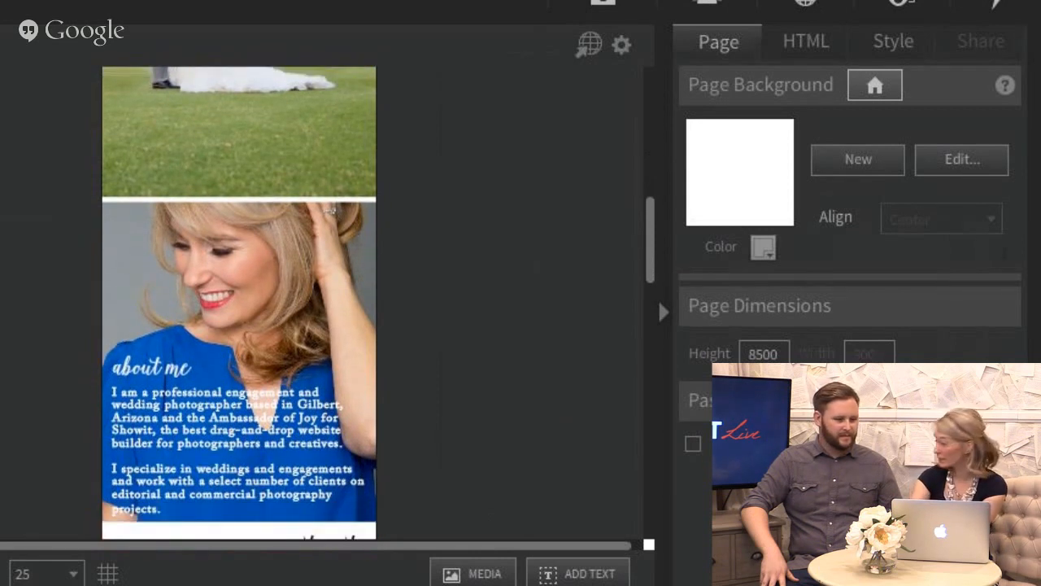
scroll(239, 302, down, 1)
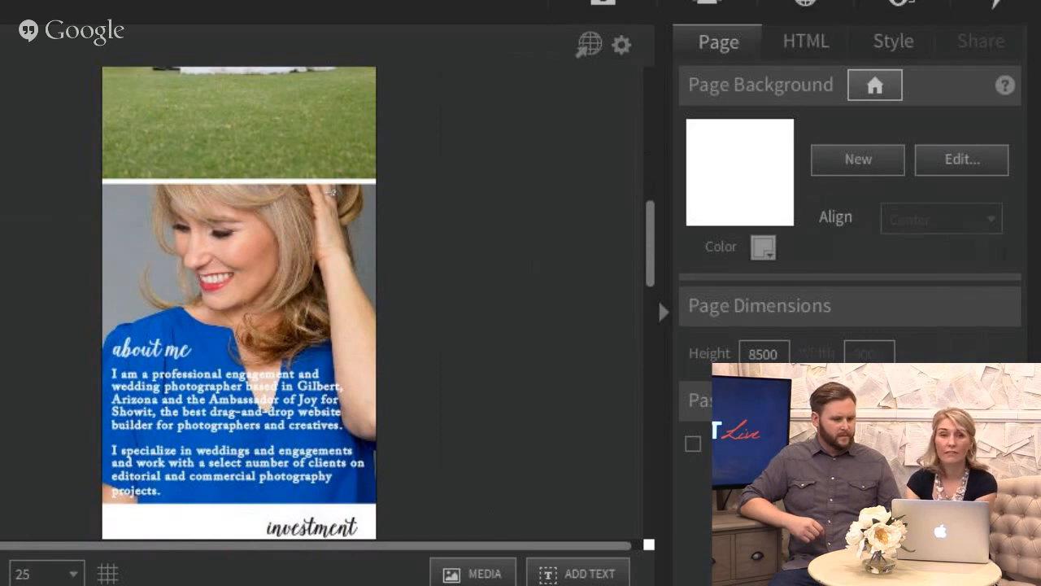
scroll(658, 298, down, 3)
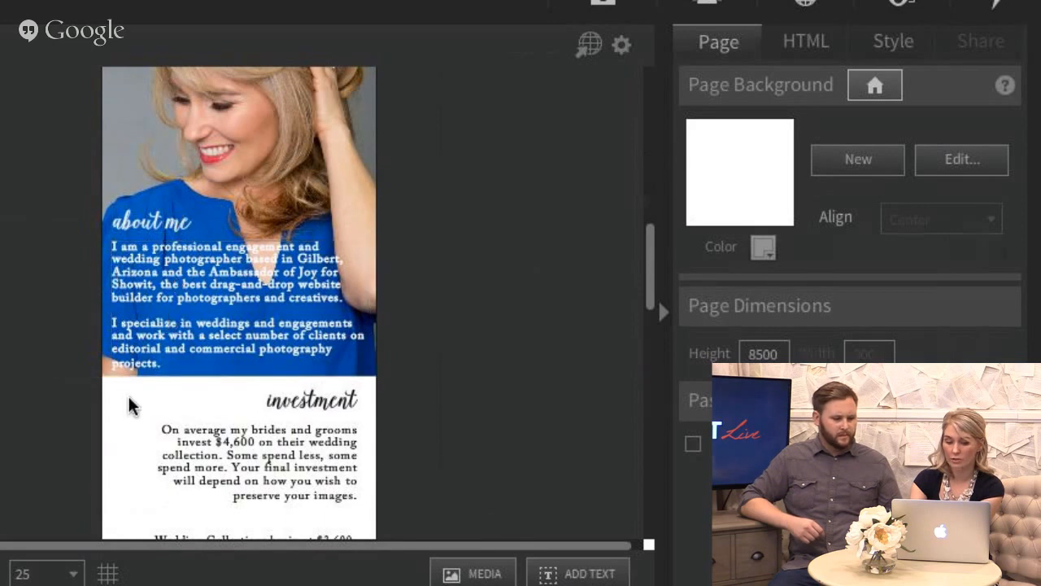
Open the about me paragraph over the portrait for text editing to examine its font and size.
scroll(128, 394, down, 2)
click(171, 215)
double_click(171, 215)
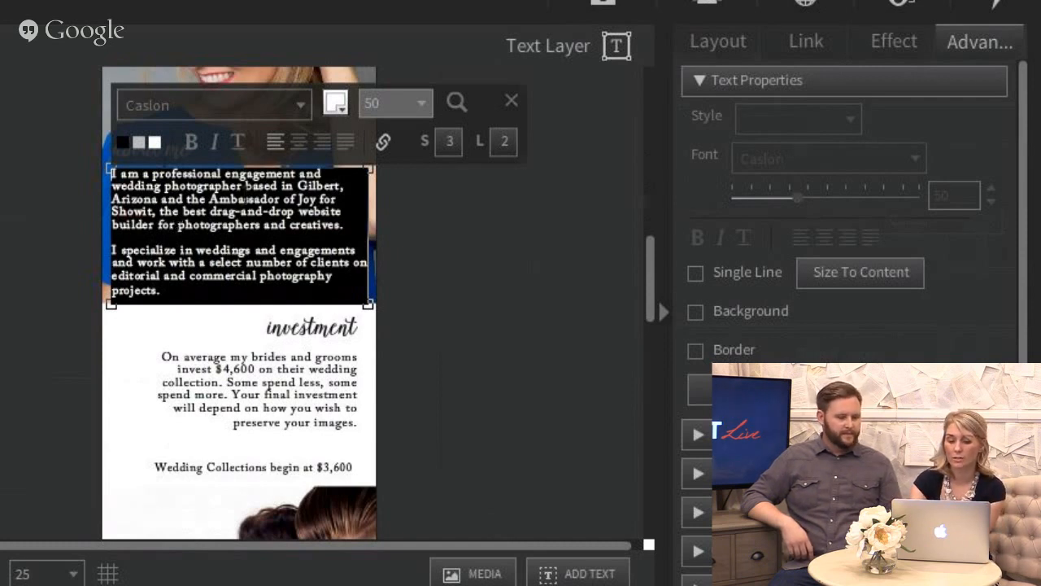
Examine the investment text, the couple photo and the contact section down to the start of the message form.
scroll(44, 325, down, 3)
scroll(44, 328, down, 1)
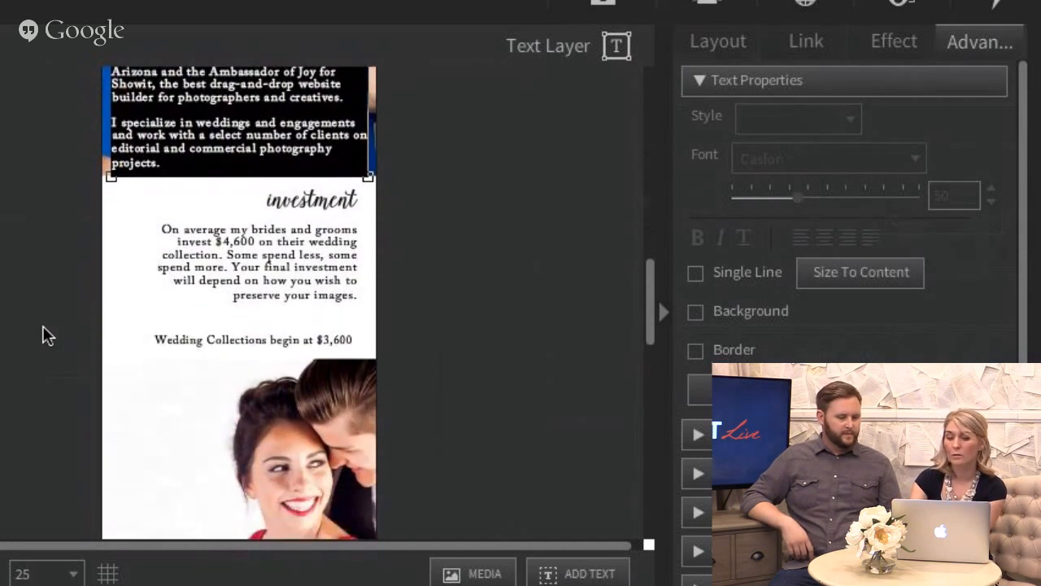
scroll(42, 328, down, 4)
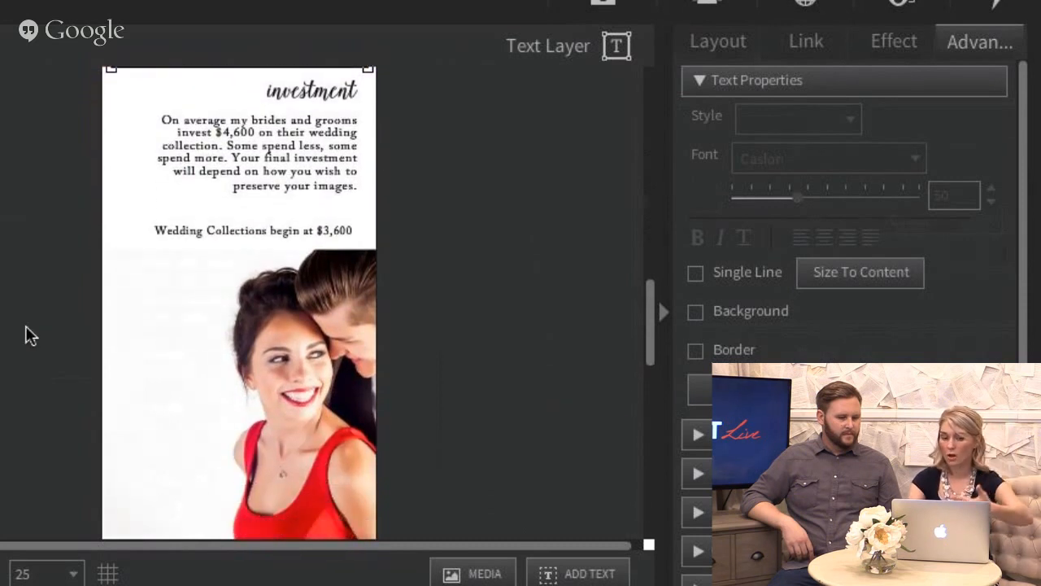
scroll(28, 336, down, 4)
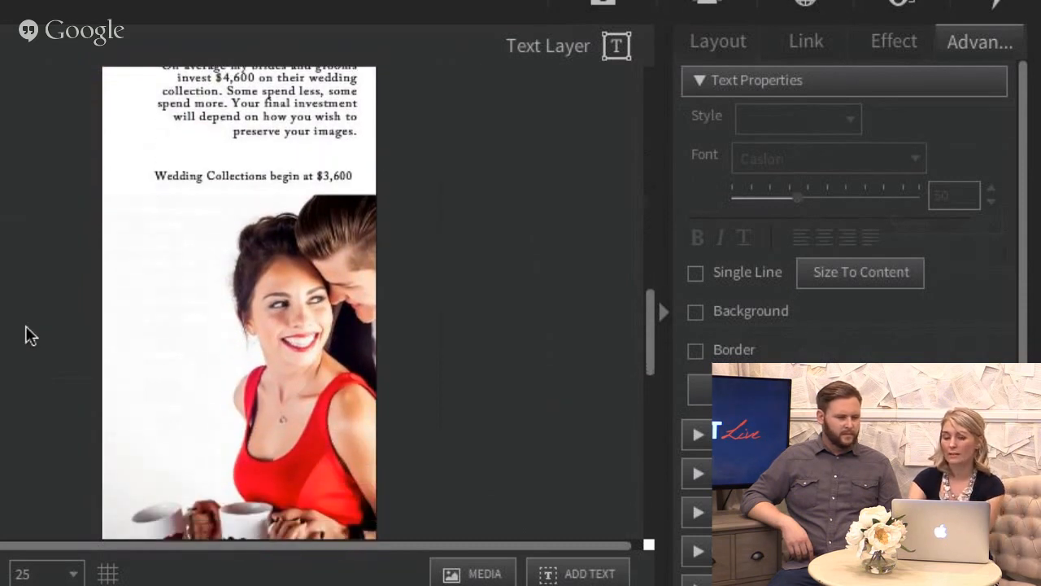
scroll(28, 336, down, 1)
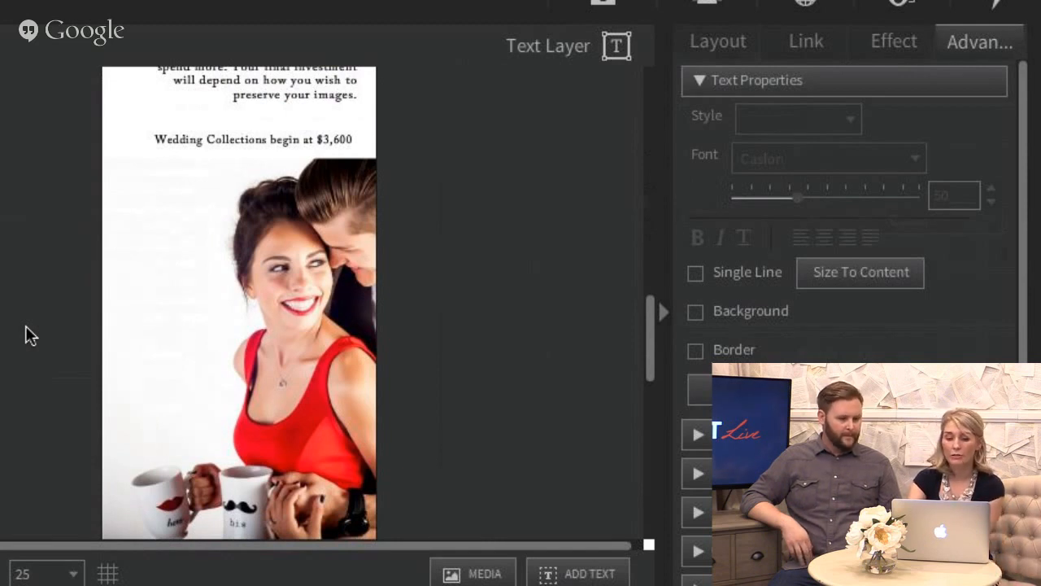
scroll(29, 335, down, 2)
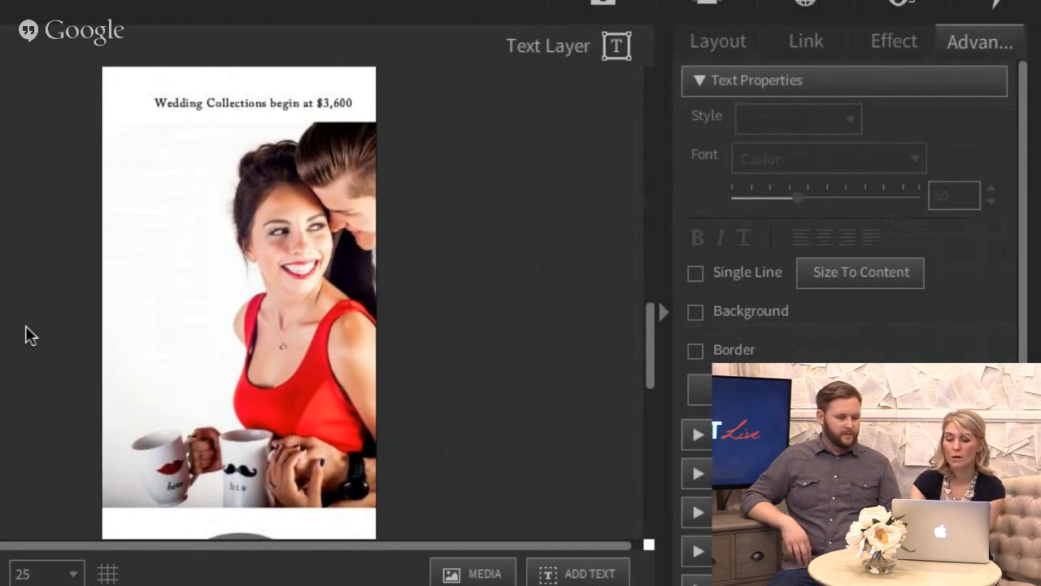
scroll(29, 335, down, 5)
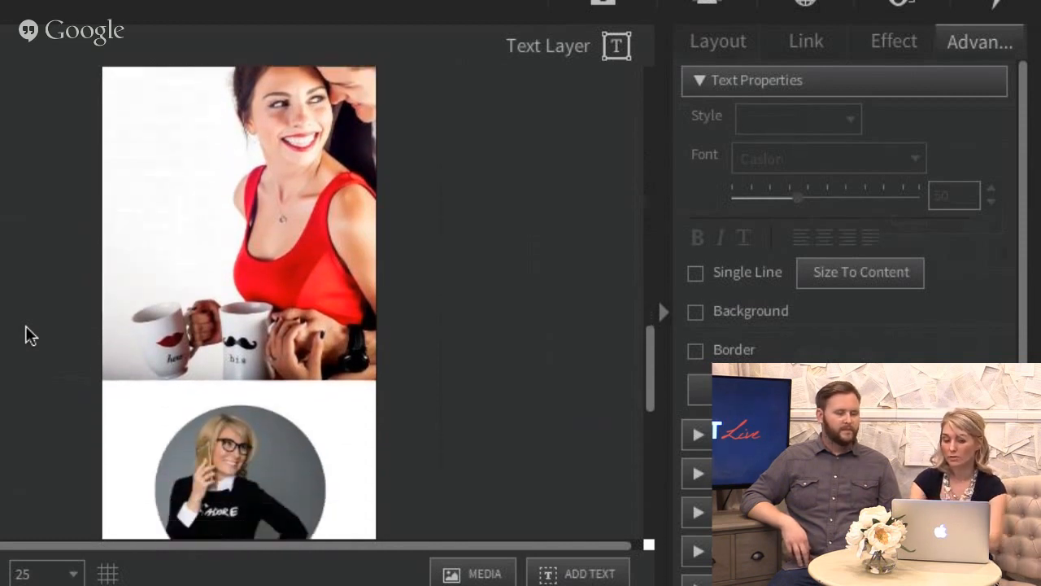
scroll(28, 335, down, 4)
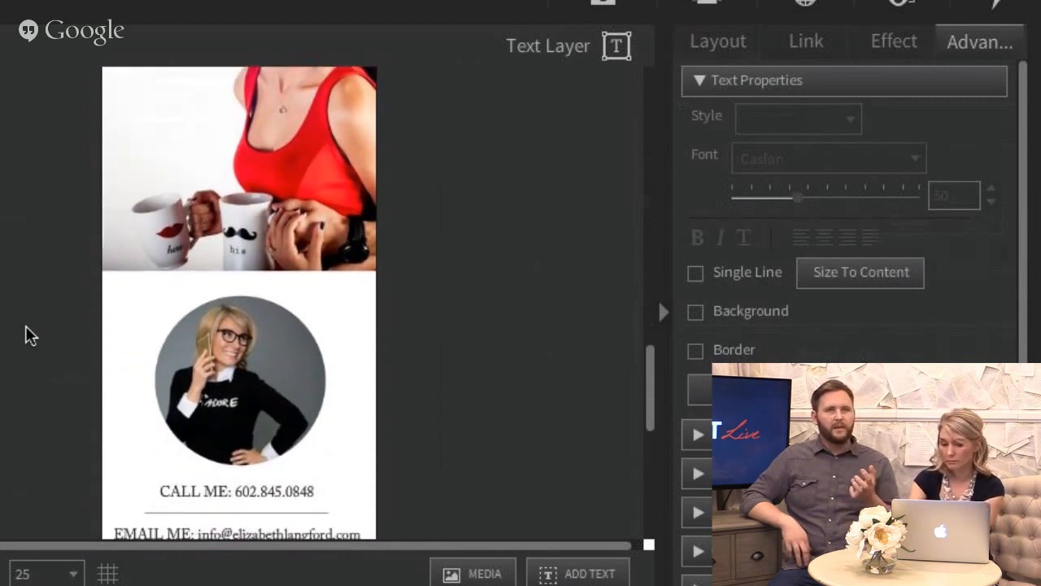
scroll(29, 335, down, 1)
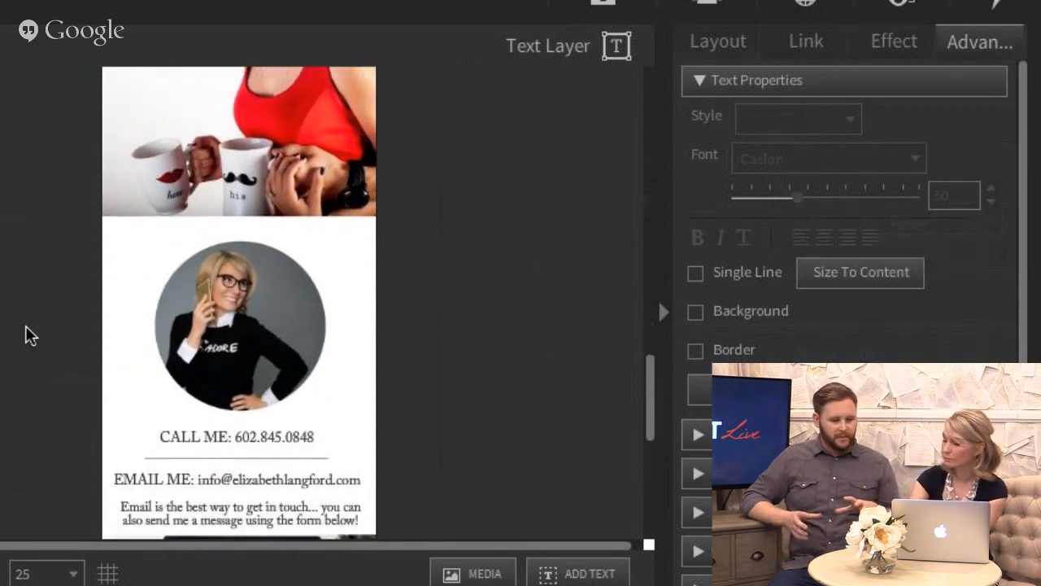
scroll(29, 335, down, 1)
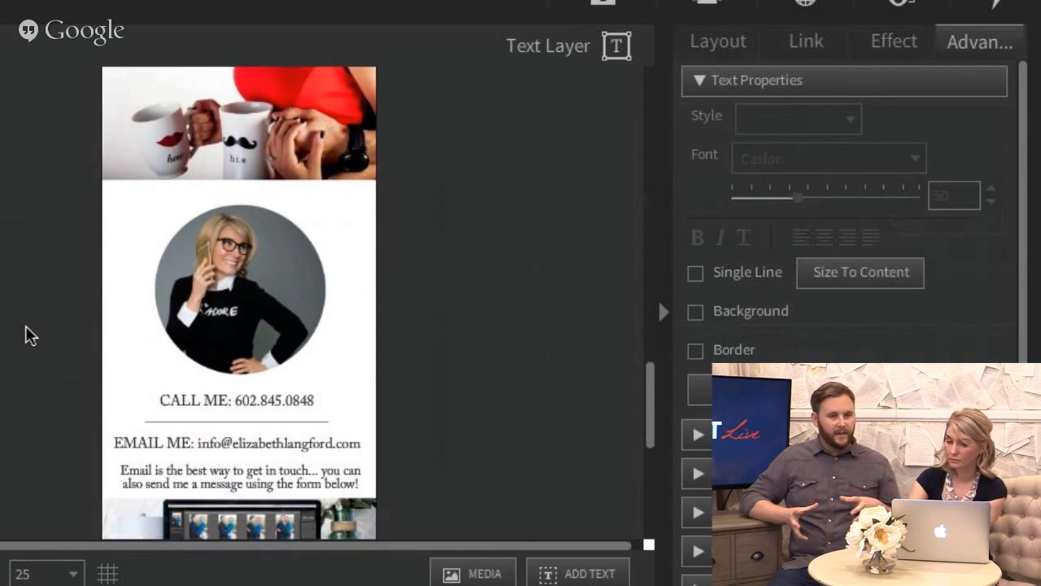
scroll(29, 335, down, 3)
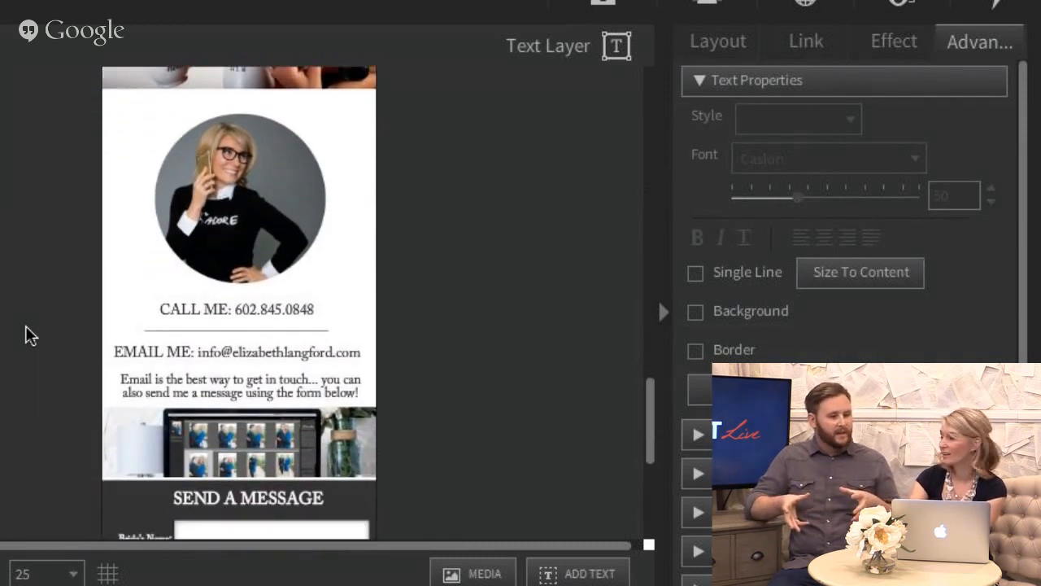
scroll(29, 335, down, 1)
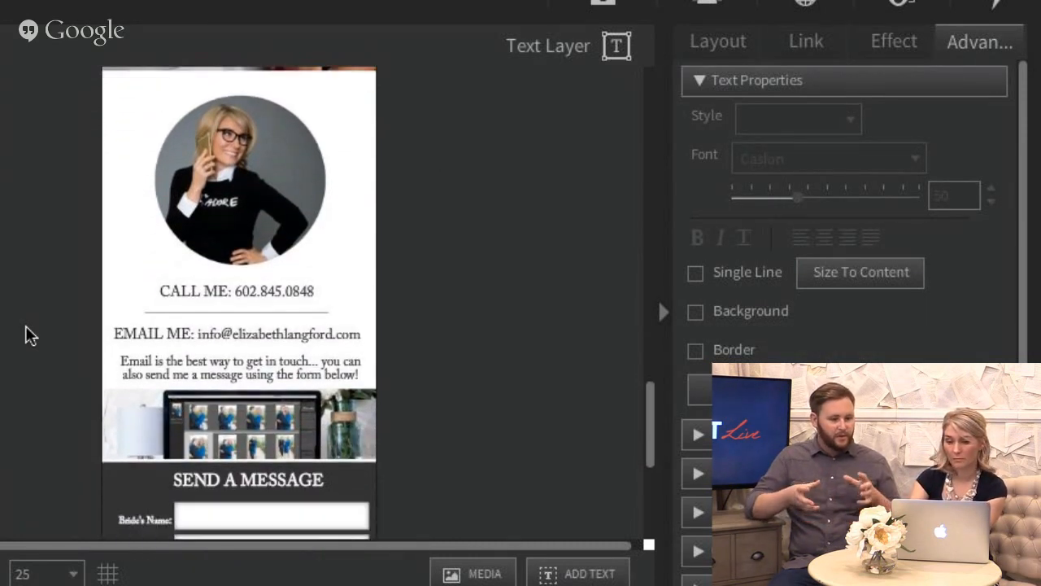
scroll(28, 335, down, 1)
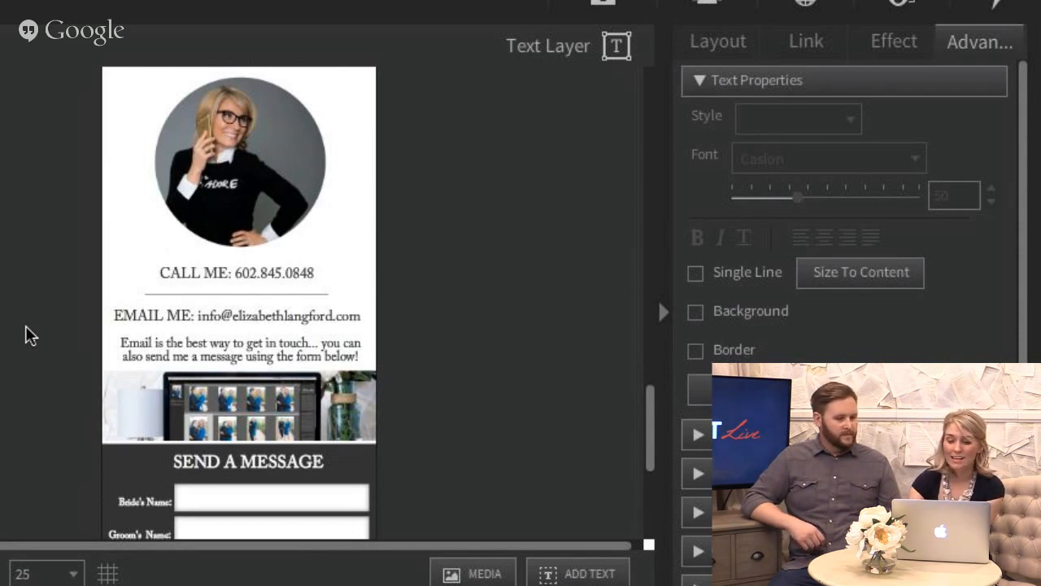
Show the link settings of the call me phone number line.
click(197, 274)
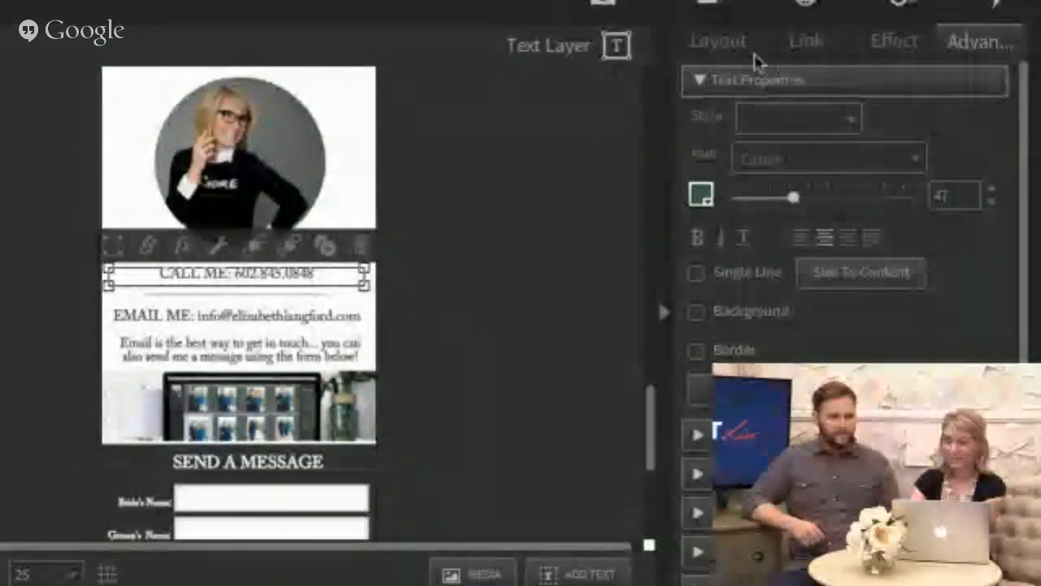
click(795, 47)
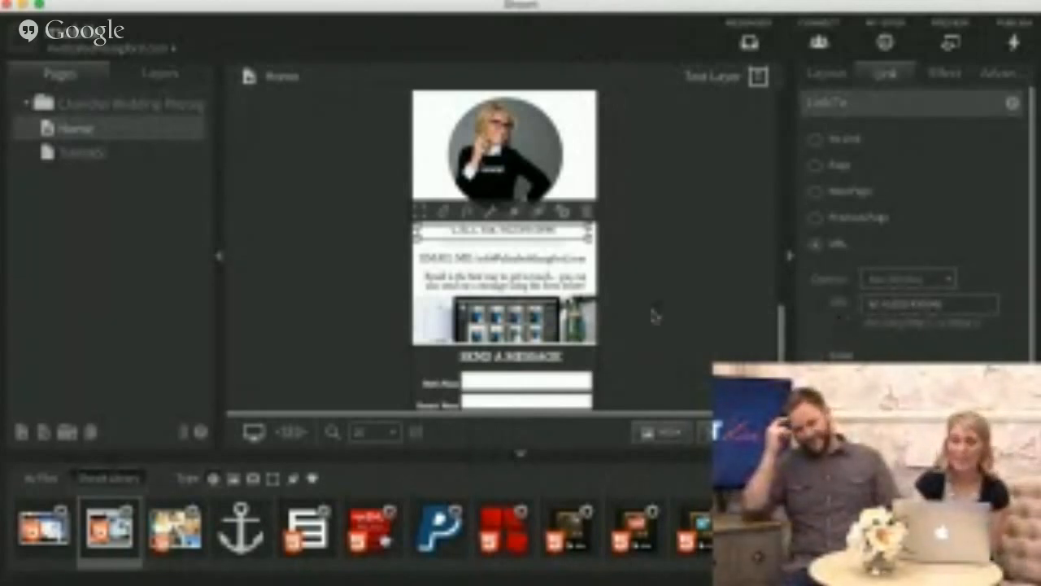
Set the subject of the email me line's email link to "Won't You Be Our Photographer?".
scroll(651, 297, down, 5)
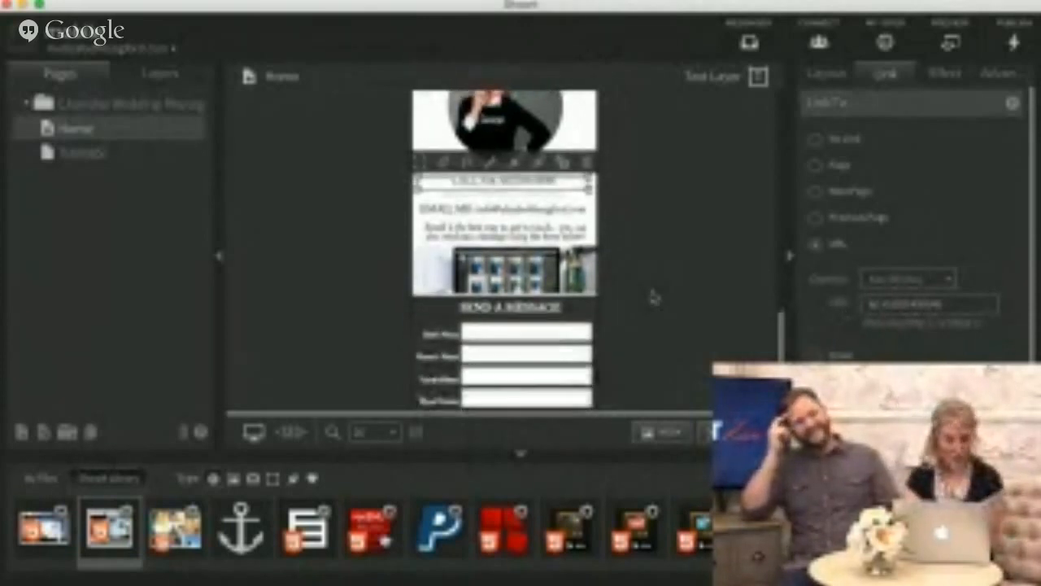
scroll(651, 297, down, 7)
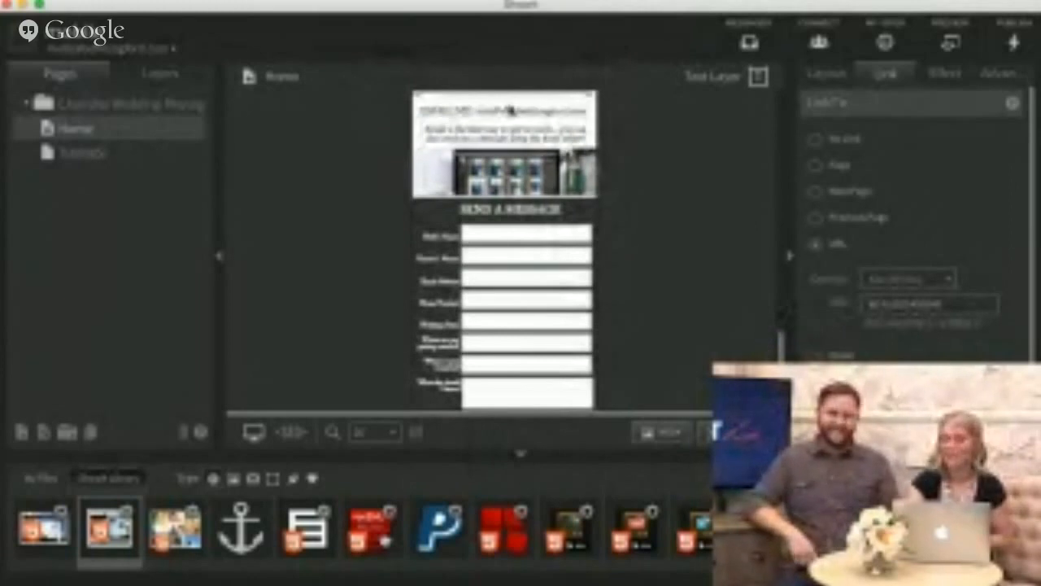
click(511, 116)
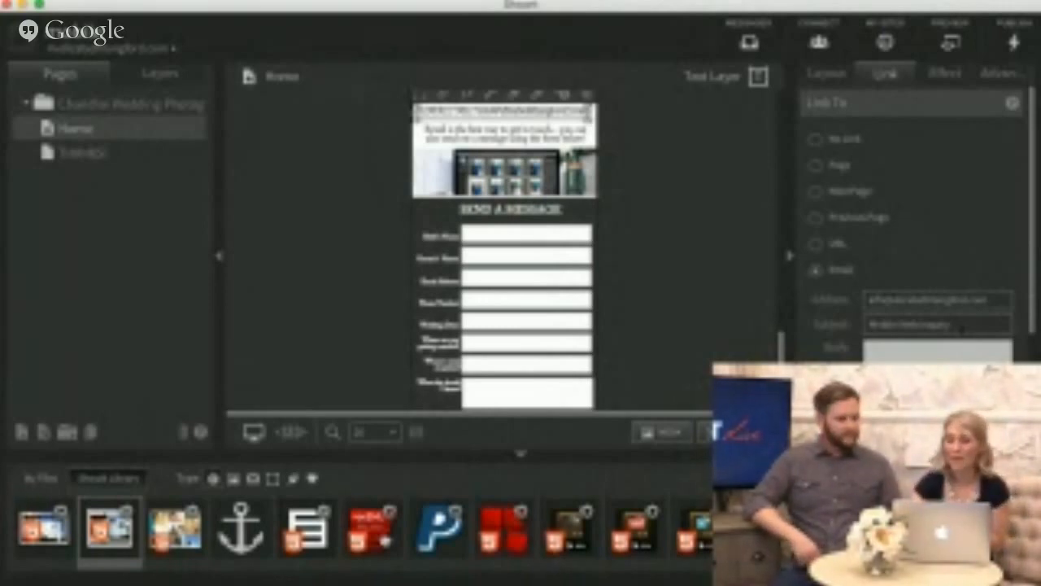
drag(953, 324, 842, 331)
text(Hillo from)
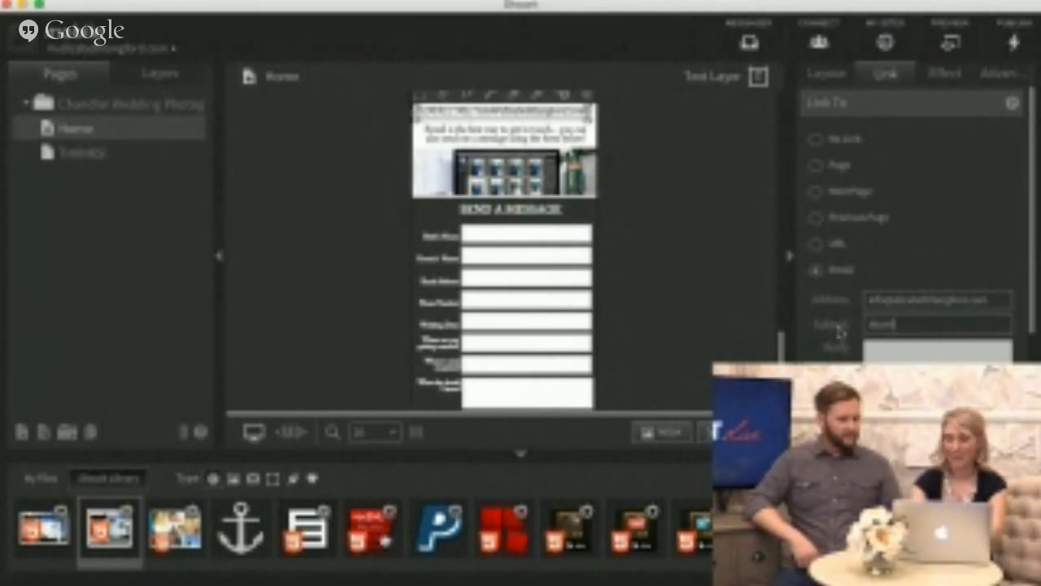
text( Chandler Pho)
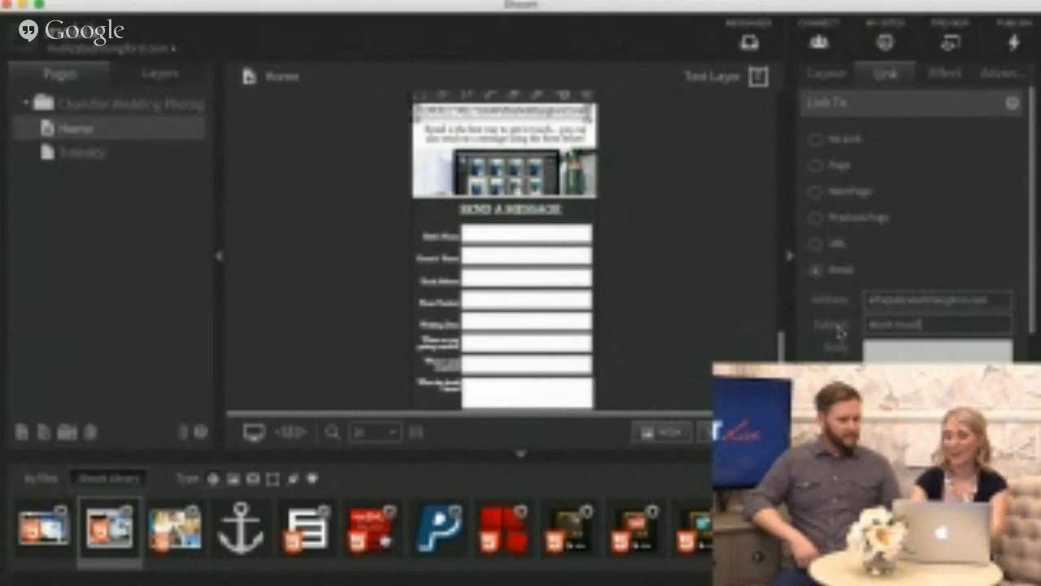
text(grap)
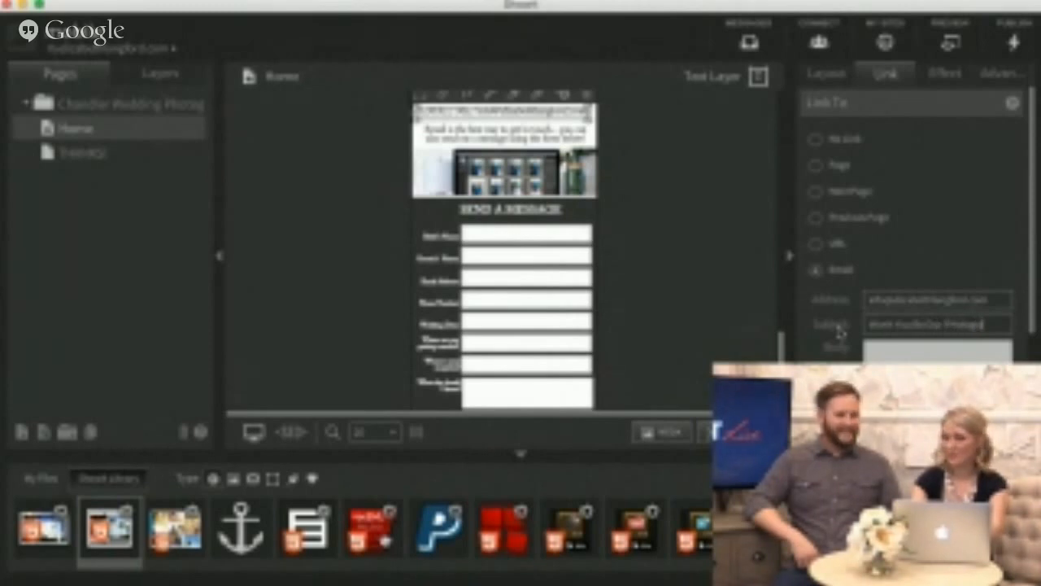
key(BackSpace)
key(BackSpace)
key(BackSpace)
key(BackSpace)
key(BackSpace)
key(BackSpace)
key(BackSpace)
key(BackSpace)
text(ho)
key(BackSpace)
key(BackSpace)
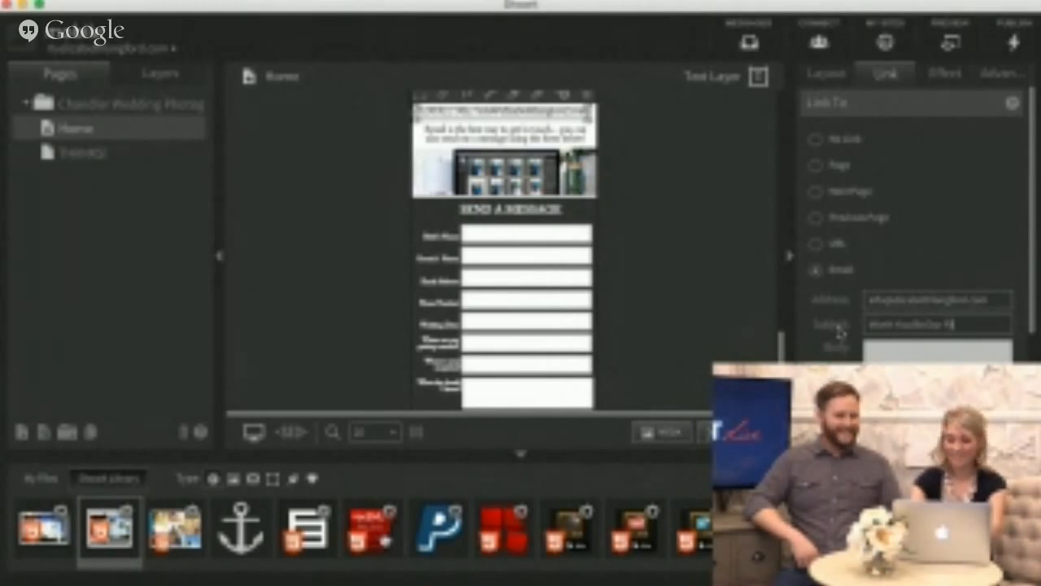
text(hotoggrapher)
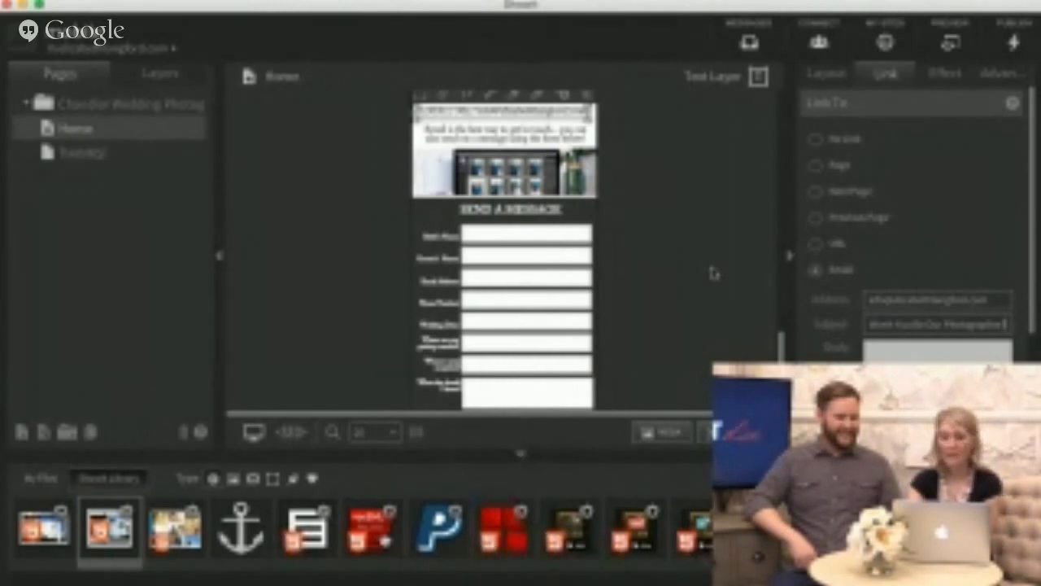
scroll(713, 274, down, 1)
scroll(713, 274, down, 3)
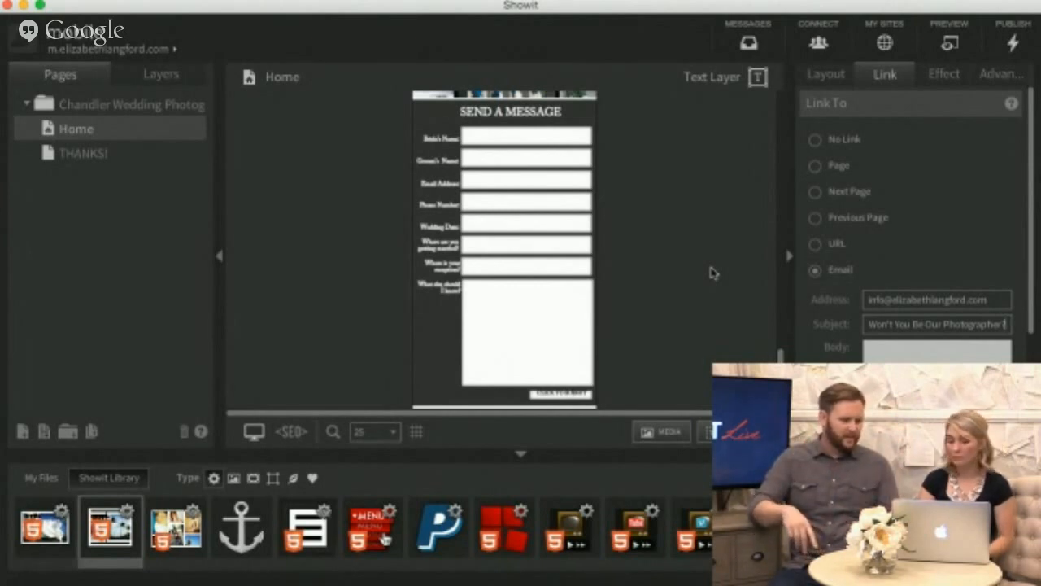
text(?)
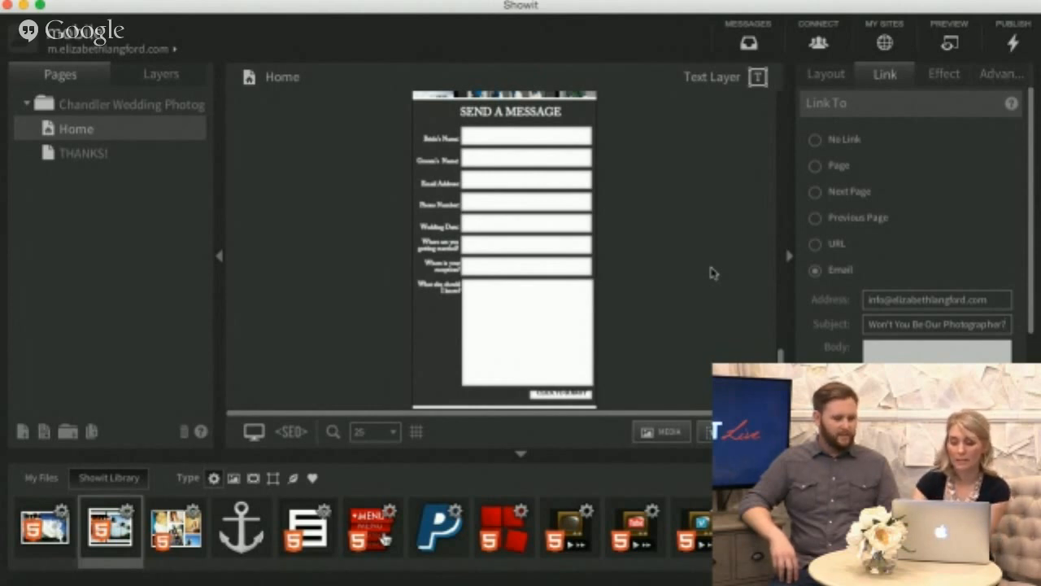
Examine the end of the message form, open the THANKS! page and look through it down to the couple photo.
scroll(711, 272, down, 1)
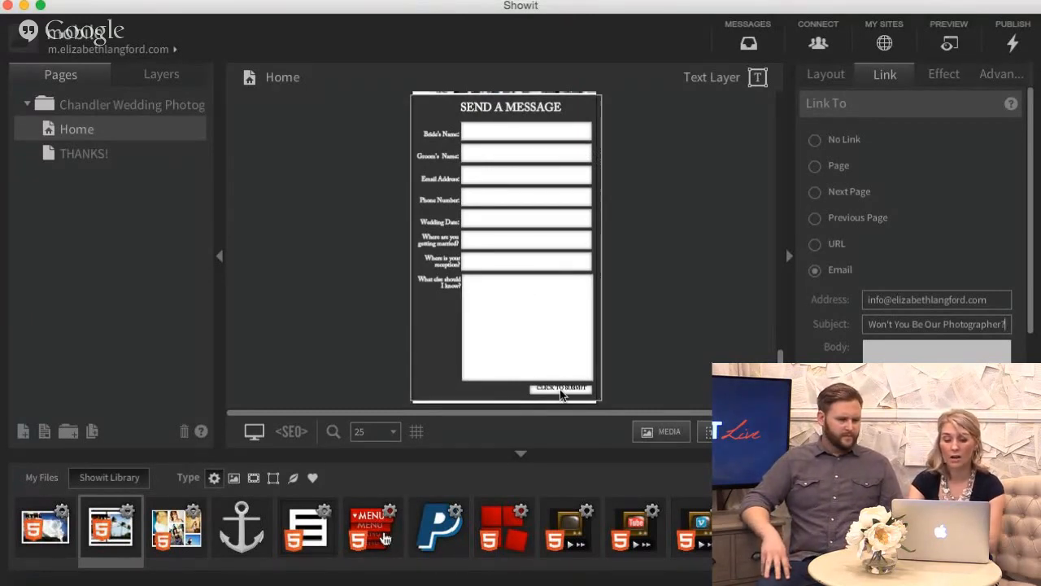
click(92, 158)
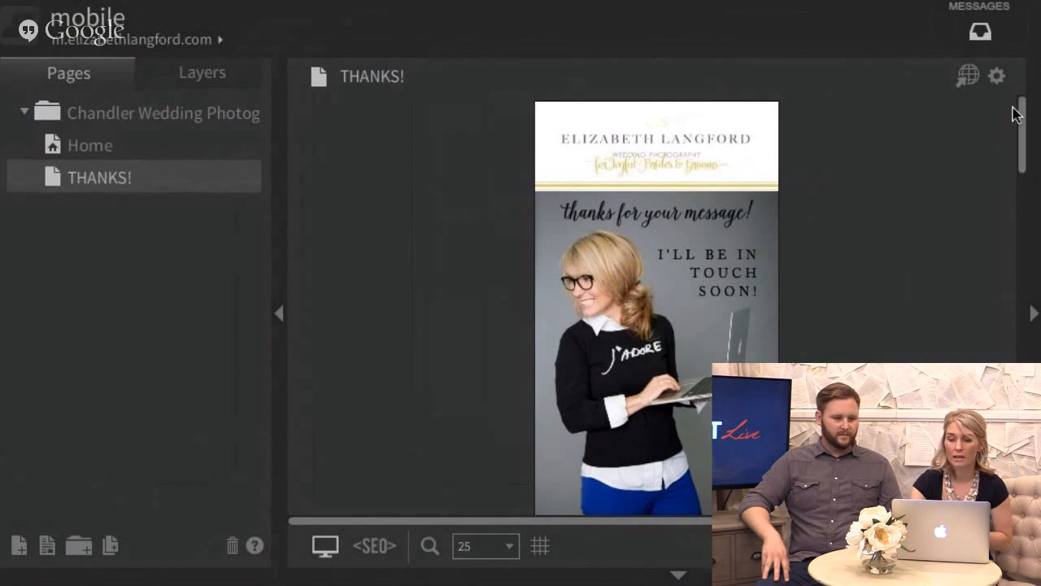
drag(1021, 122, 1023, 165)
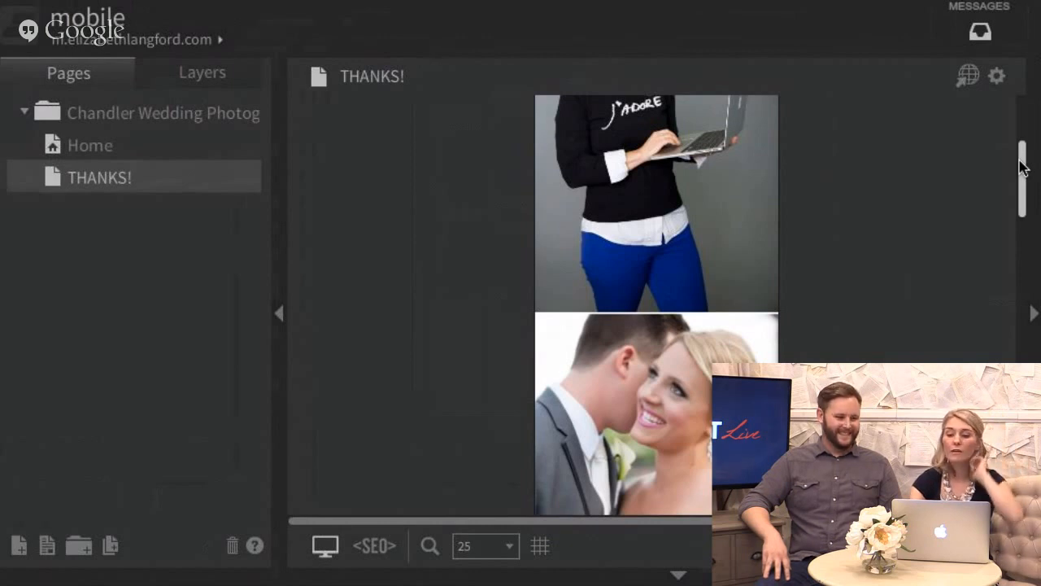
Look through the remaining photos of the THANKS! page, open the Home page and go up to its wedding photo gallery.
drag(1023, 165, 1017, 432)
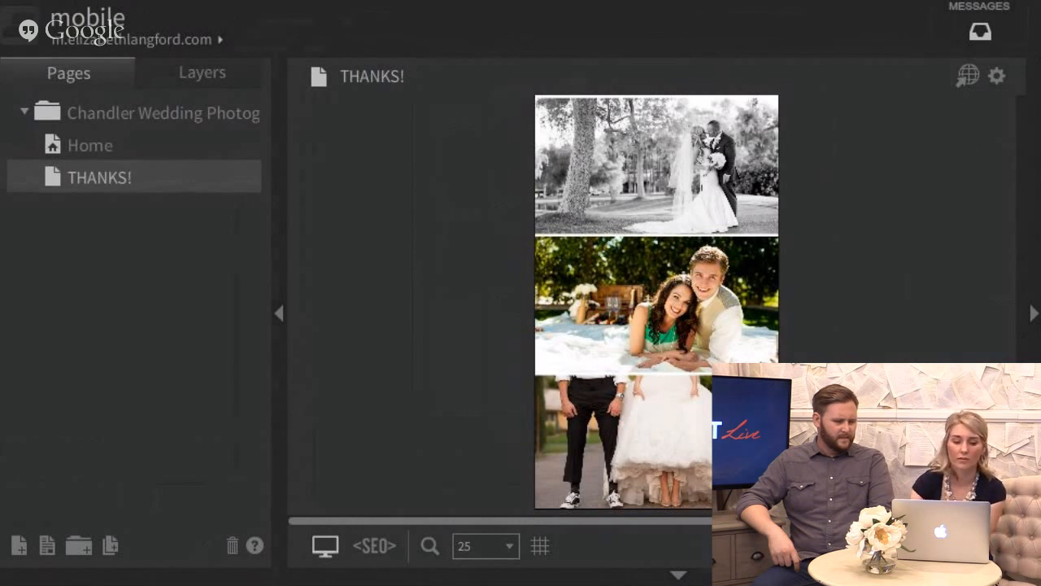
click(119, 153)
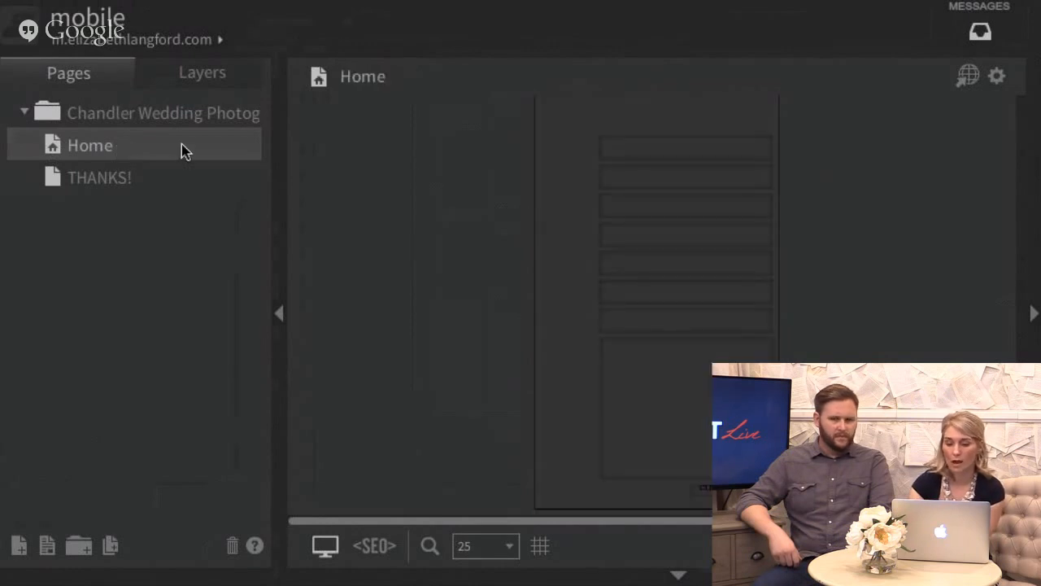
scroll(962, 356, up, 10)
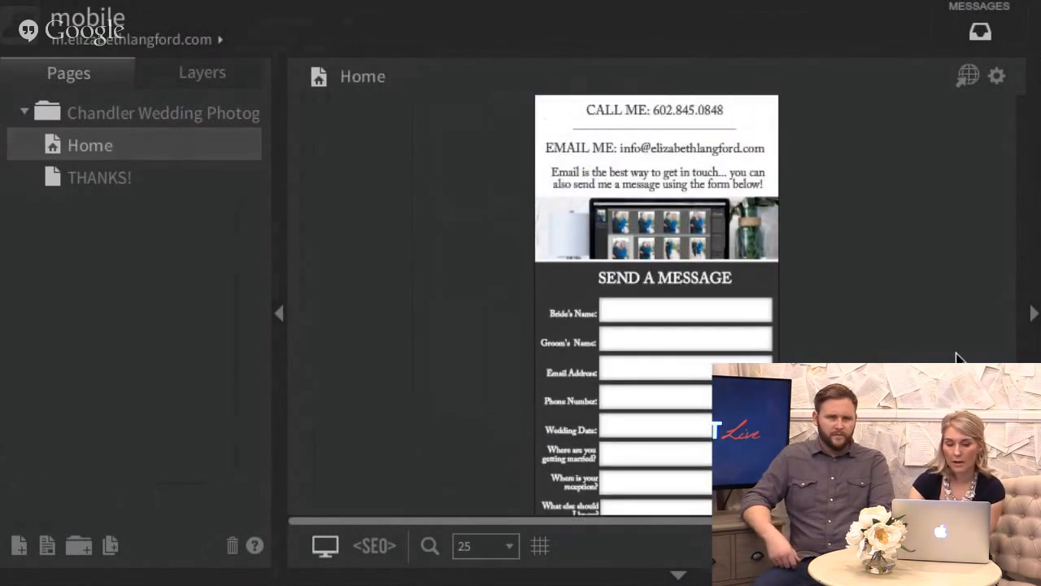
scroll(957, 360, up, 10)
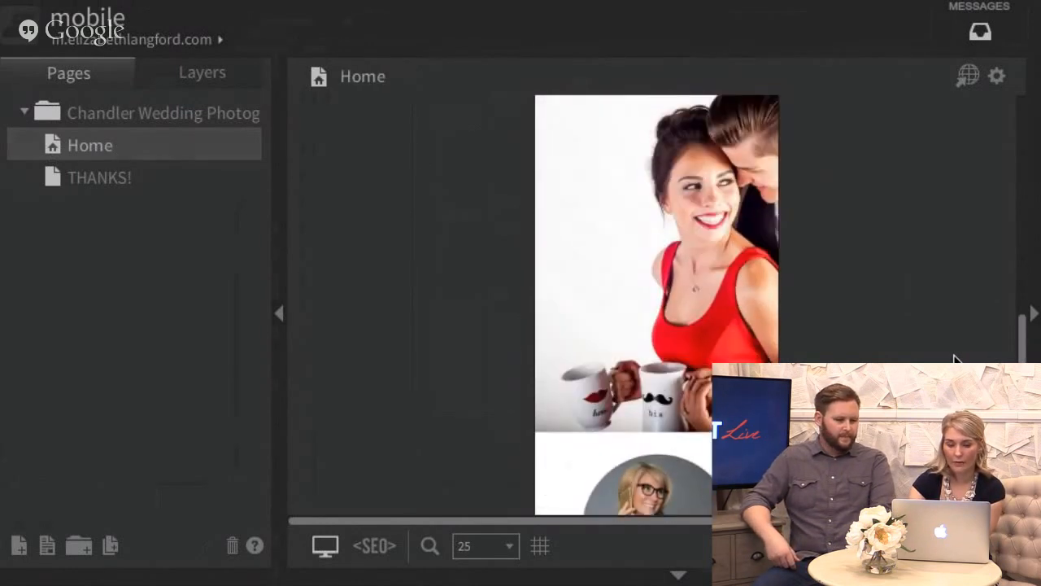
scroll(955, 360, up, 10)
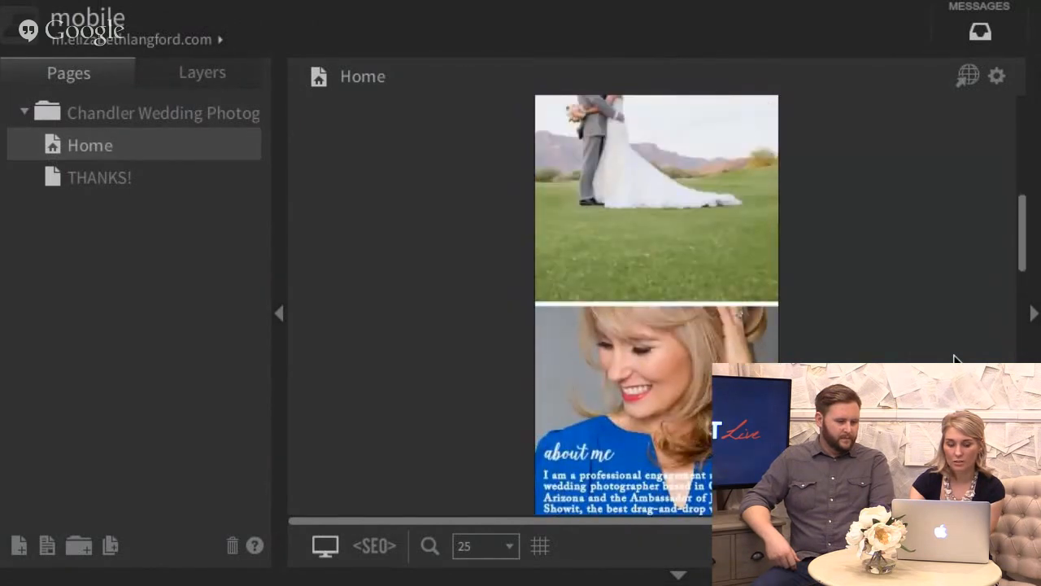
Narrow the wedding photo gallery on the Home page from both sides so it extends only slightly past the mobile page's edges.
click(430, 339)
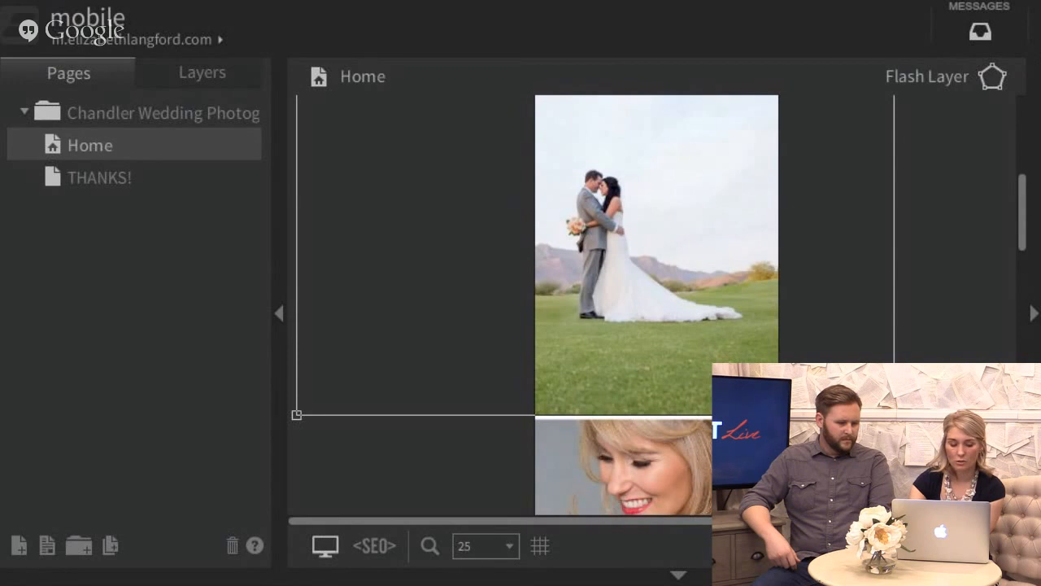
key(Delete)
key(ctrl+z)
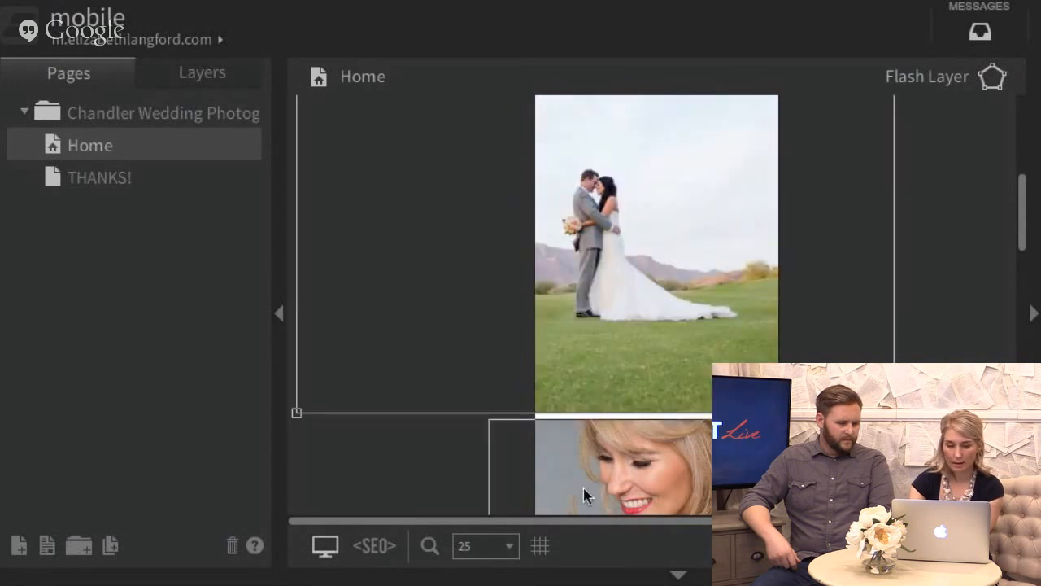
drag(292, 418, 520, 411)
drag(894, 411, 791, 411)
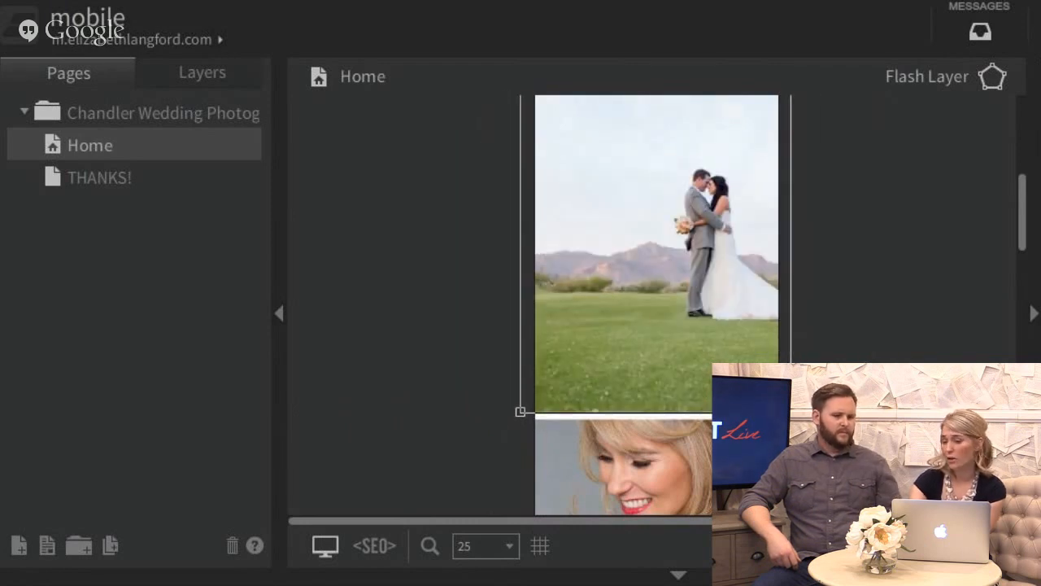
scroll(656, 305, up, 5)
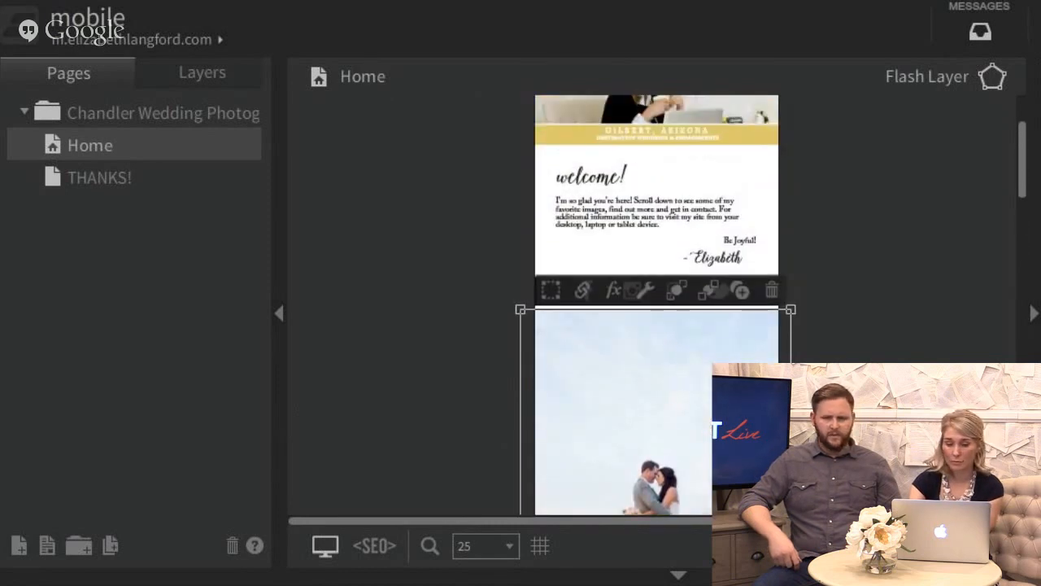
scroll(656, 305, down, 2)
click(479, 186)
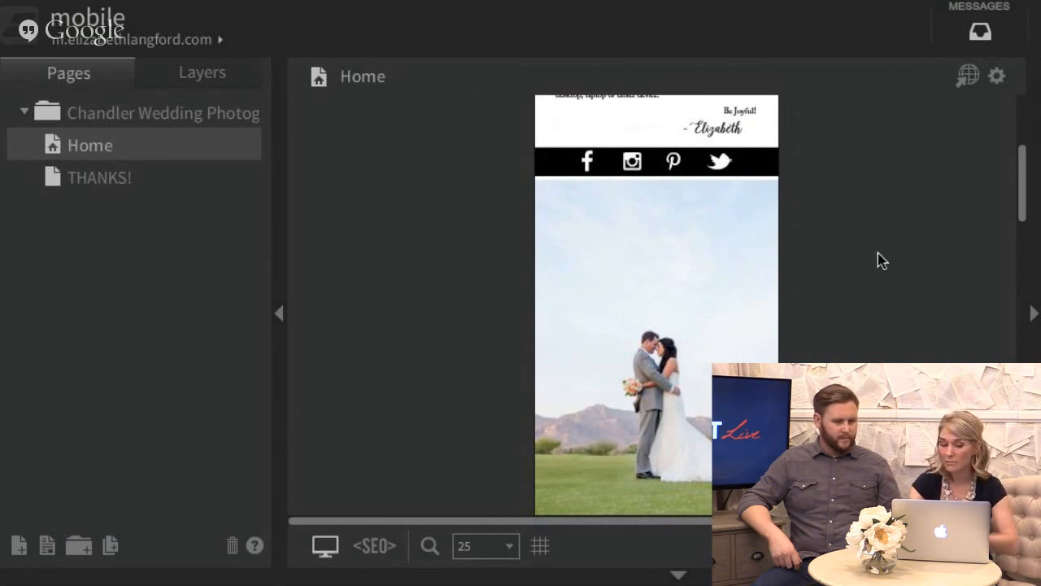
scroll(880, 261, down, 3)
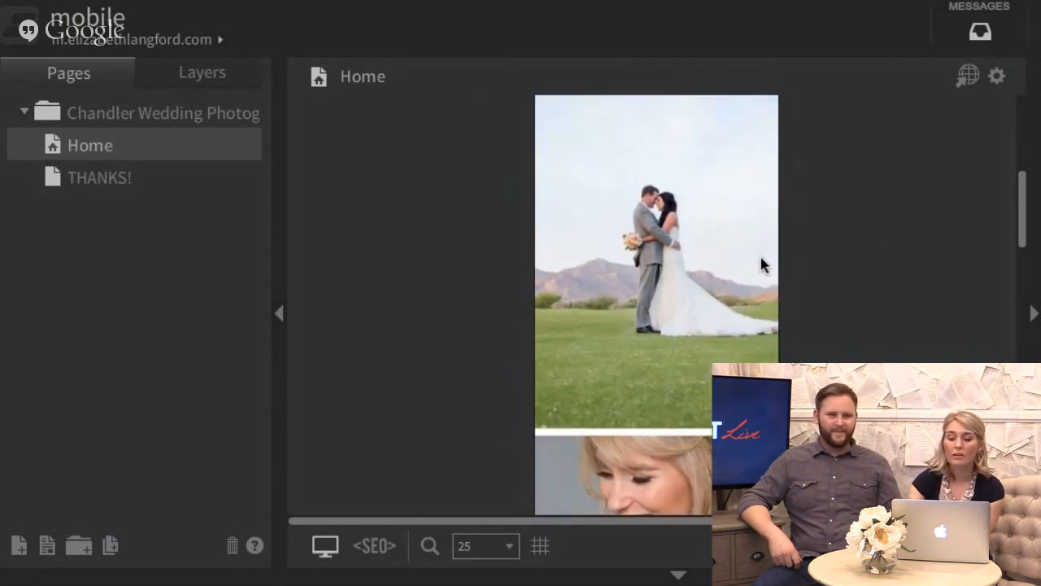
Place a small left-pointing arrow icon over the wedding photo gallery, near its left edge.
click(732, 266)
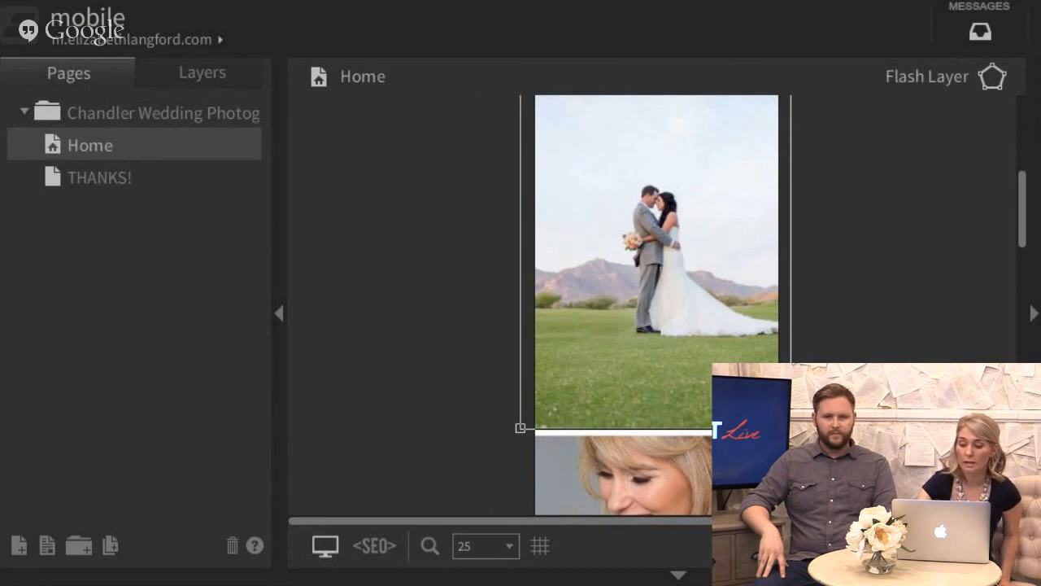
click(569, 3)
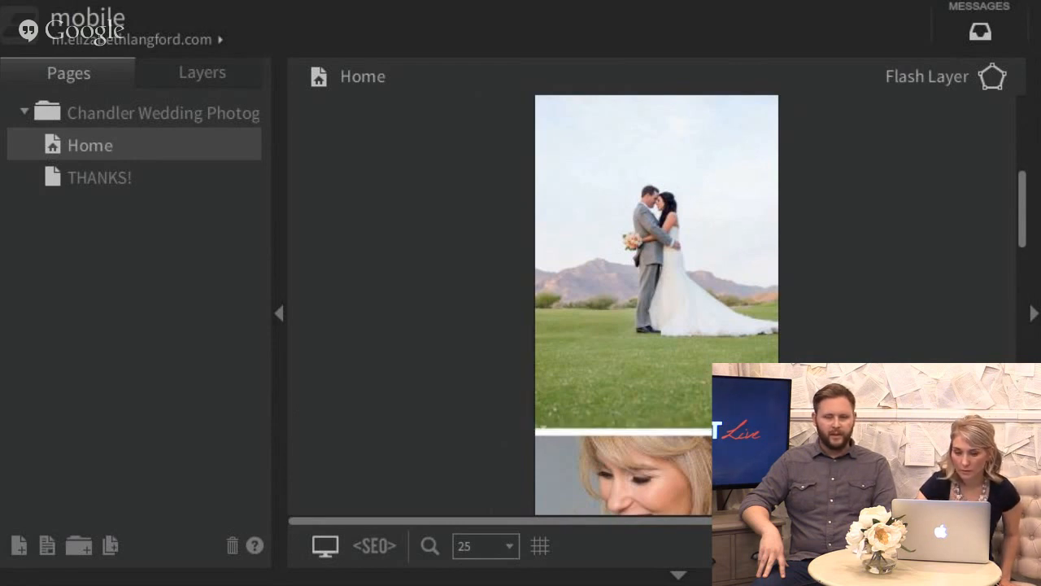
drag(549, 118, 568, 128)
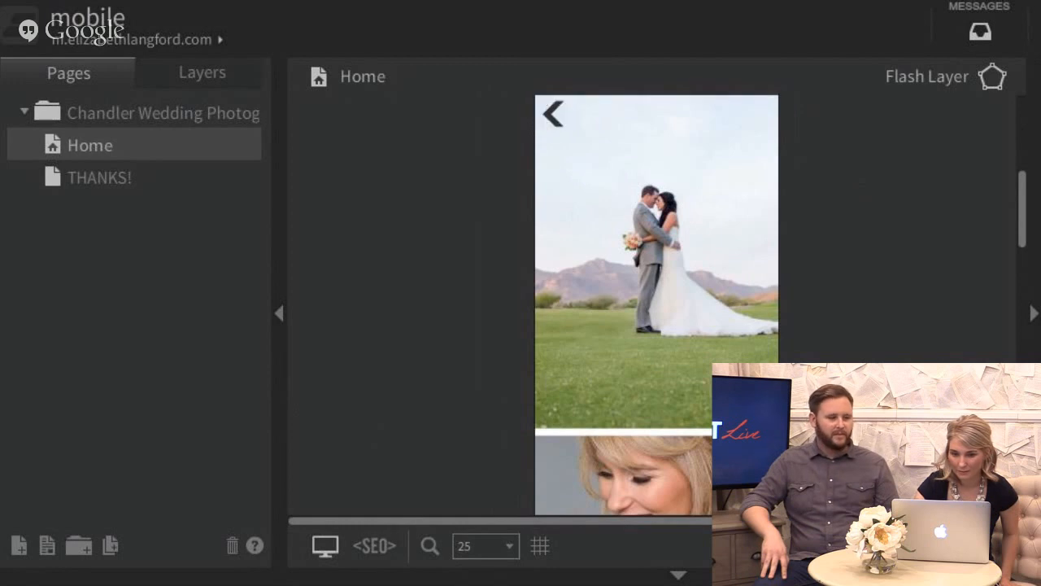
scroll(689, 176, up, 2)
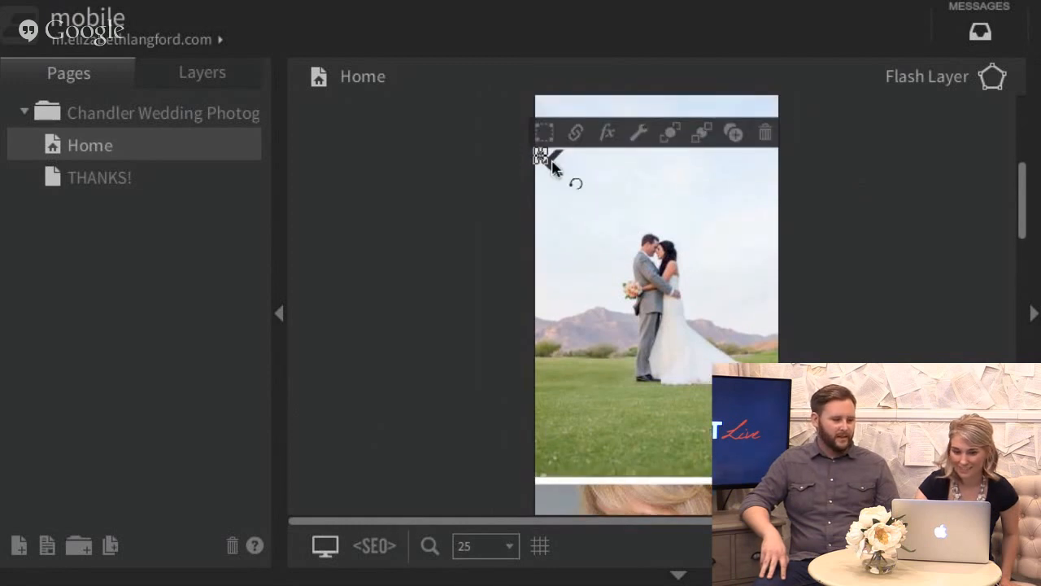
Add a second arrow beside the first, rotate it to point right and shrink it to a similar size.
drag(546, 159, 598, 168)
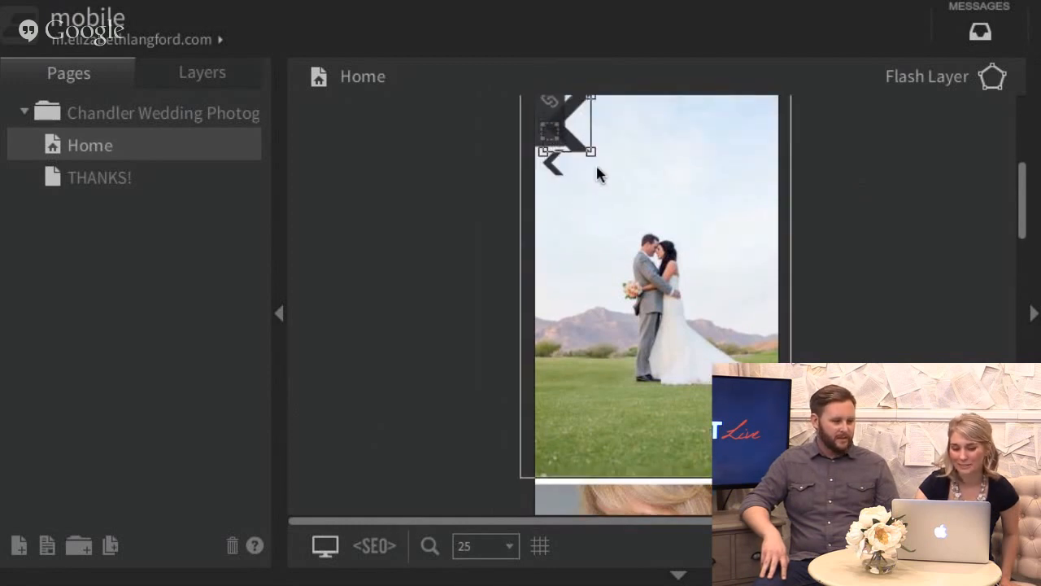
key(super+z)
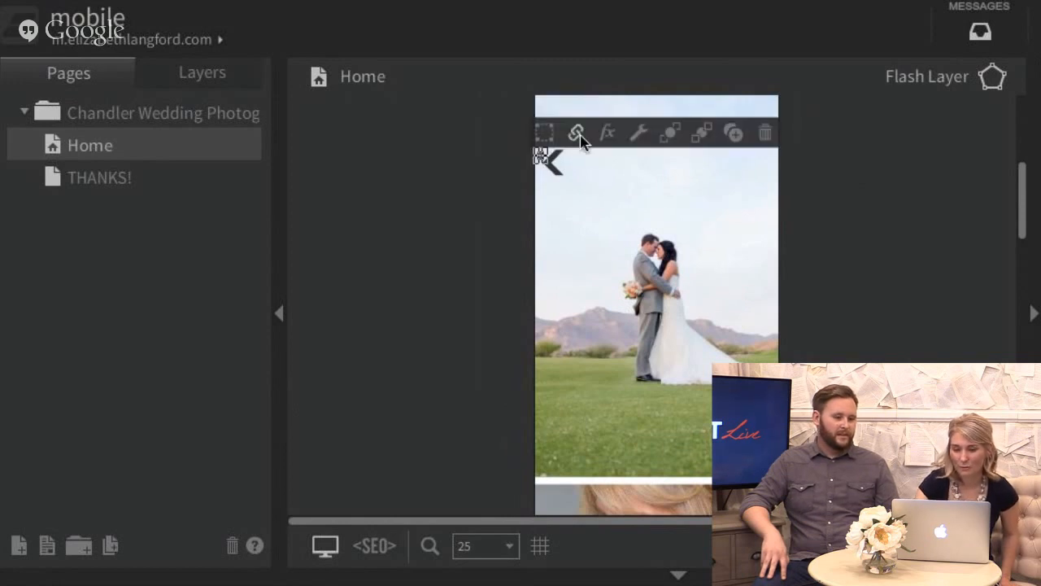
drag(547, 165, 598, 200)
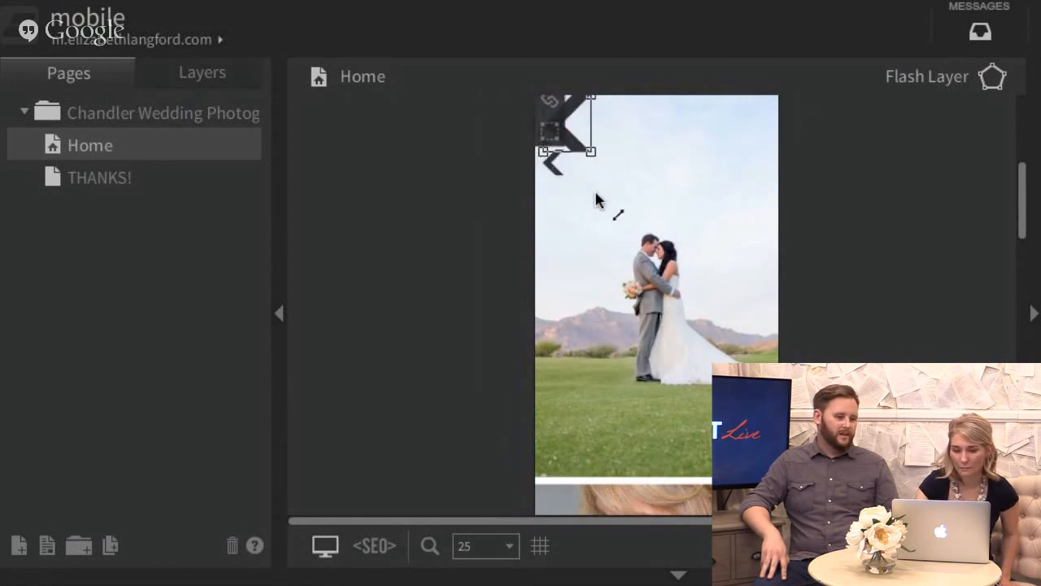
drag(577, 107, 533, 170)
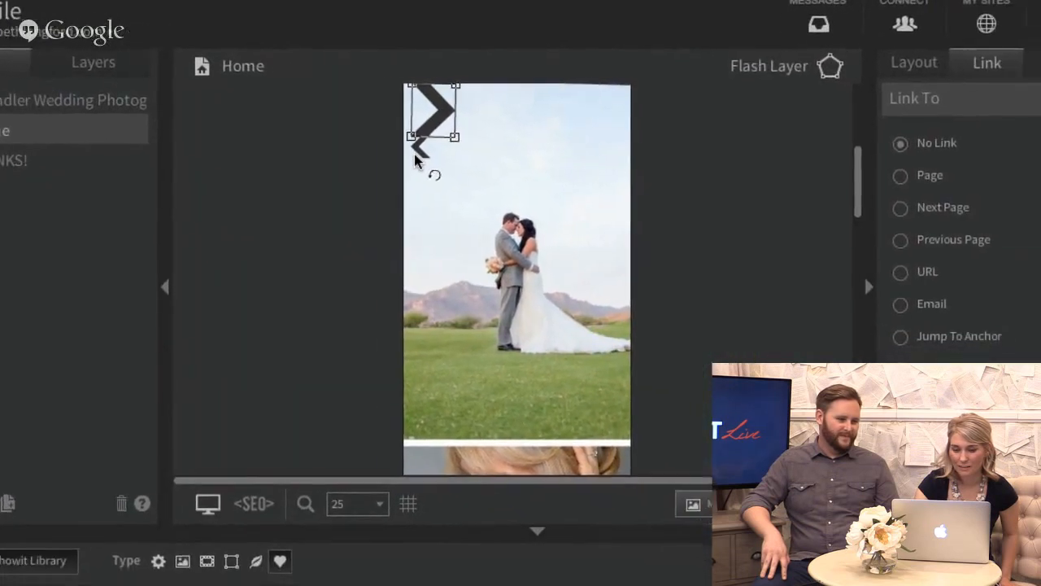
drag(558, 115, 602, 146)
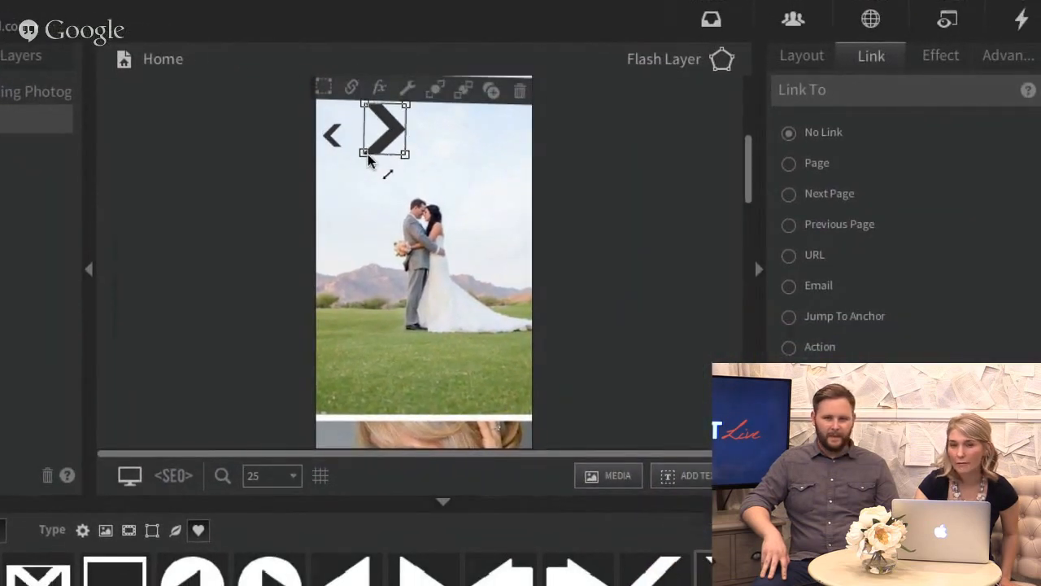
drag(363, 152, 377, 146)
Align the top edges of the two gallery arrows.
shift+click(331, 142)
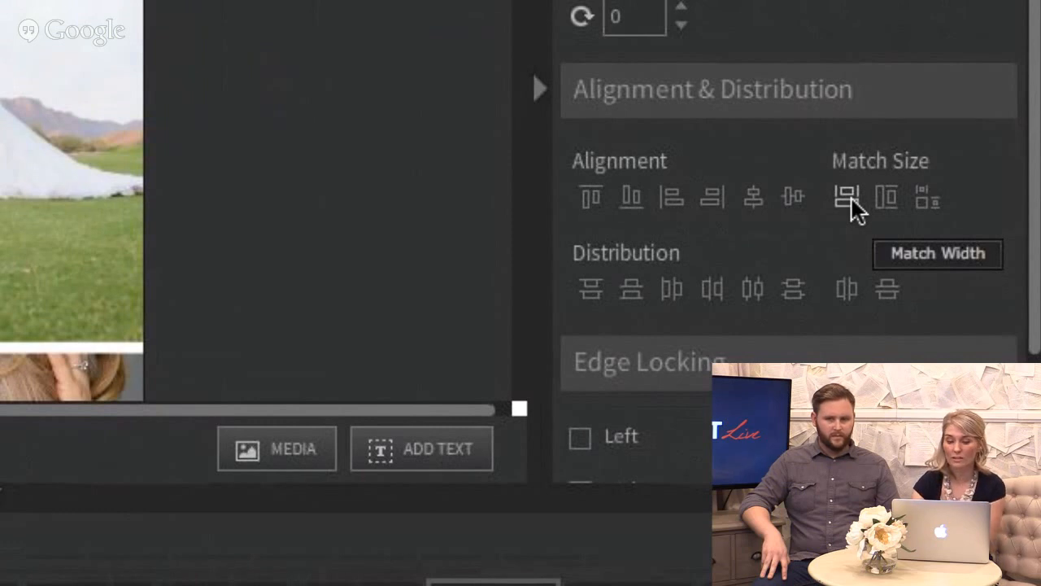
scroll(852, 198, down, 1)
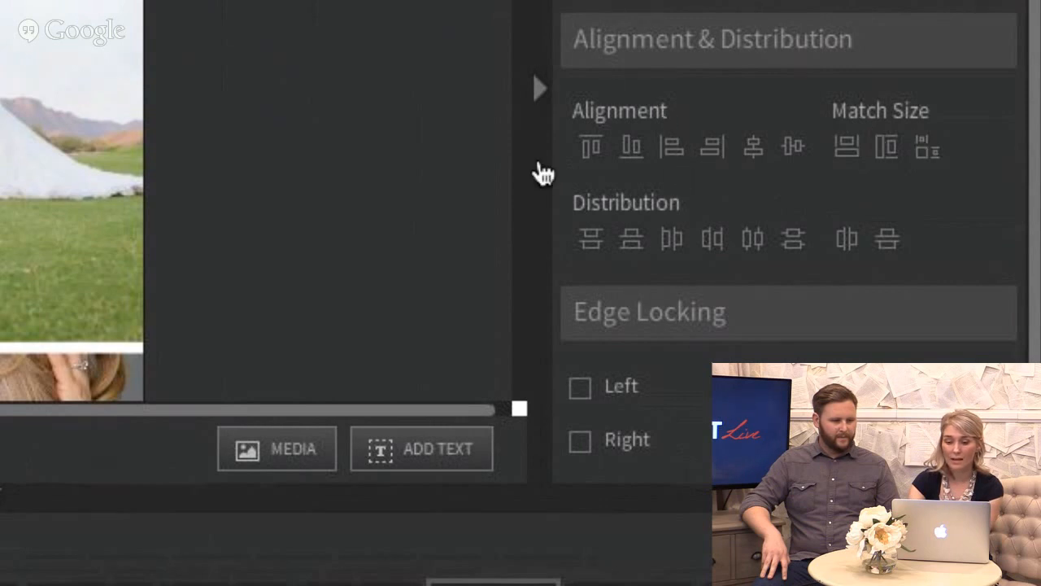
click(592, 147)
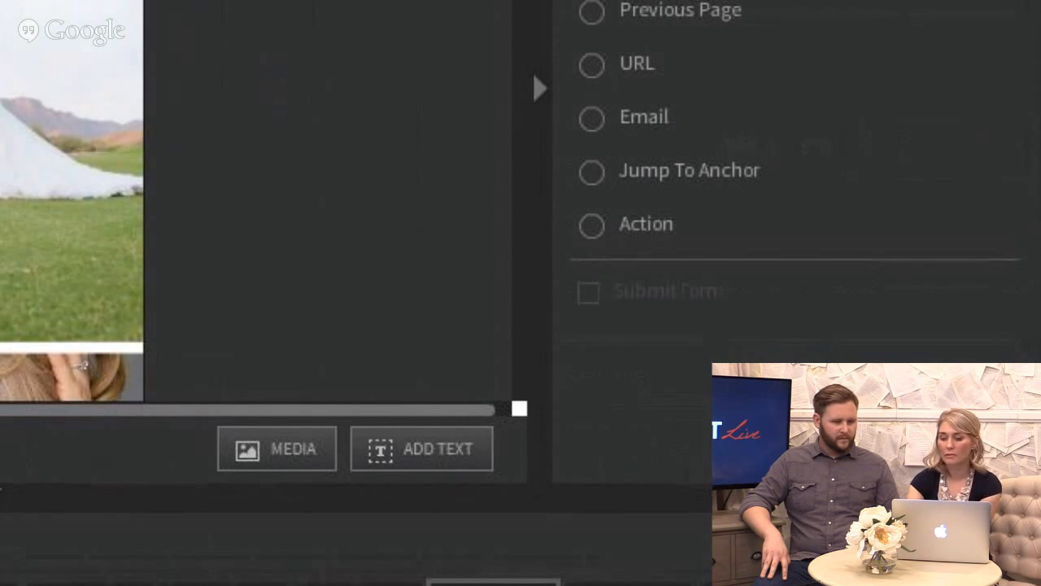
Set the left-pointing arrow's fill color to ffffff.
click(986, 37)
click(766, 101)
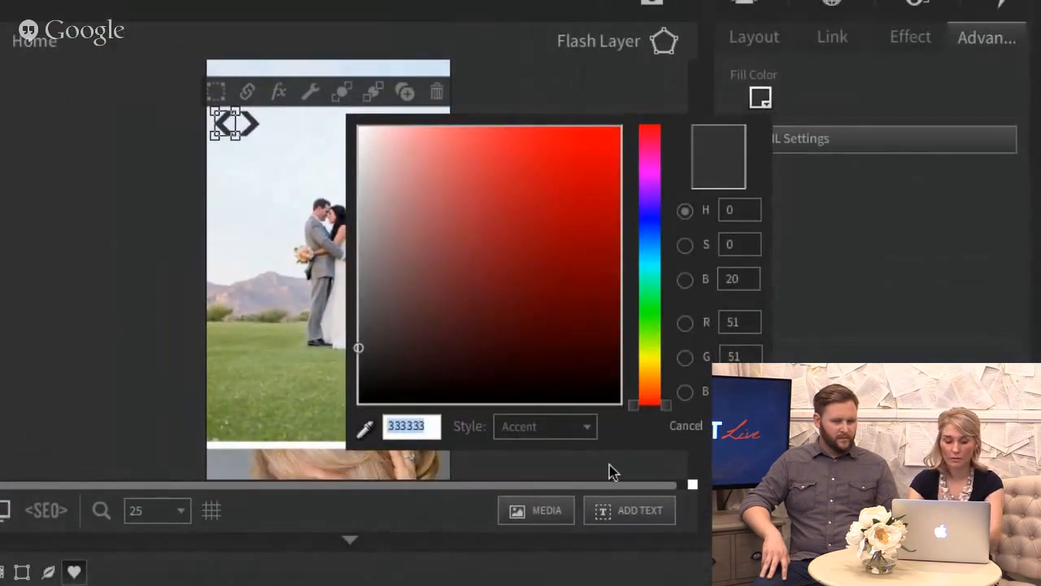
text(ffffff)
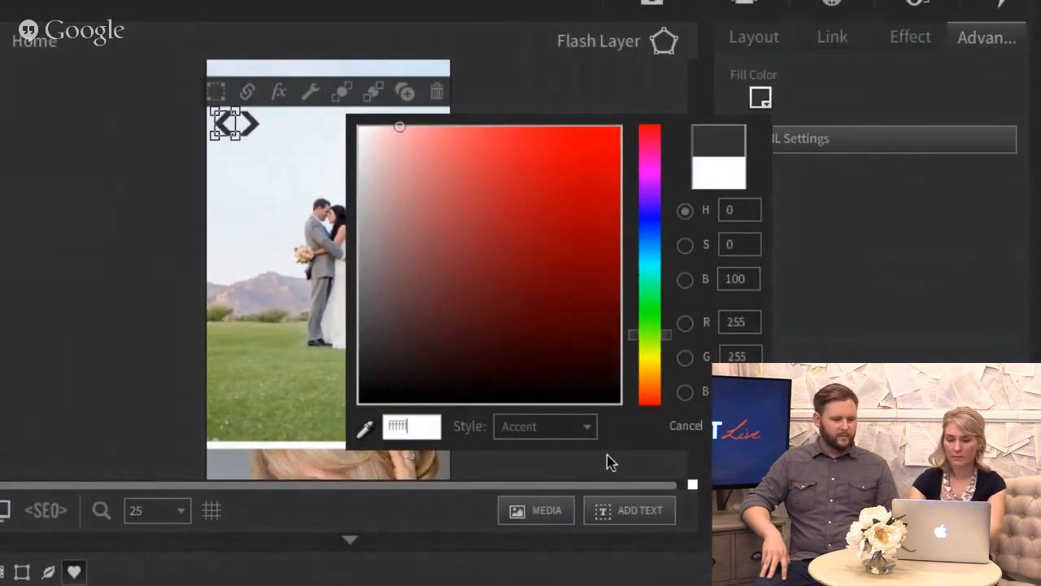
key(Return)
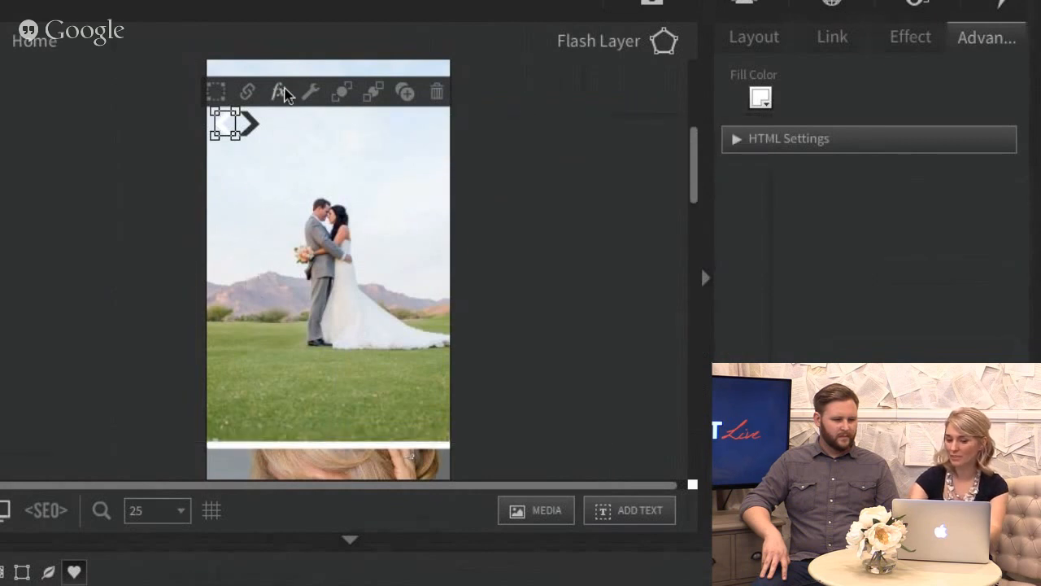
Set the right-pointing arrow's fill color to ffffff.
click(253, 124)
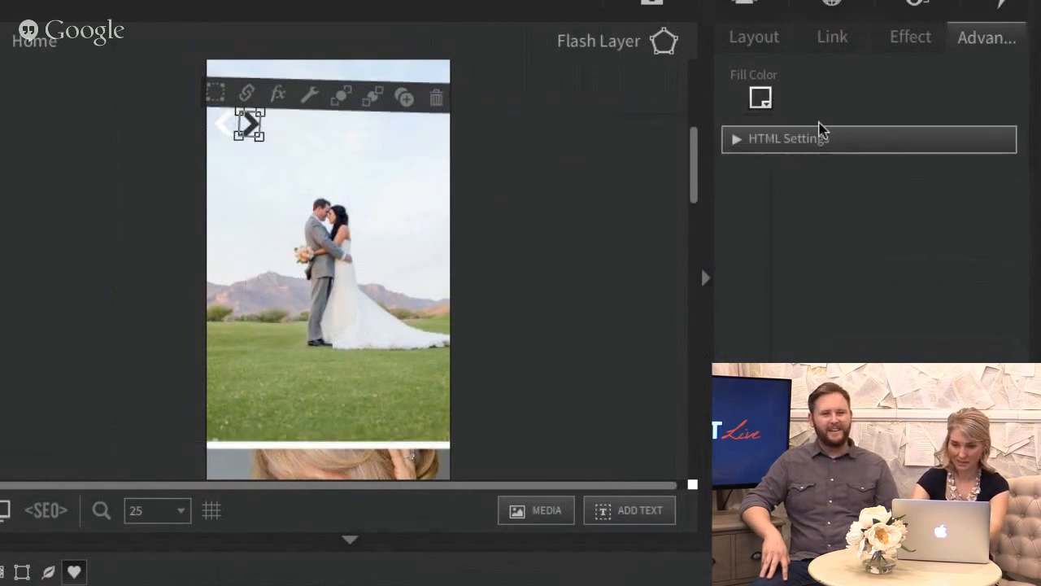
click(760, 99)
text(fff)
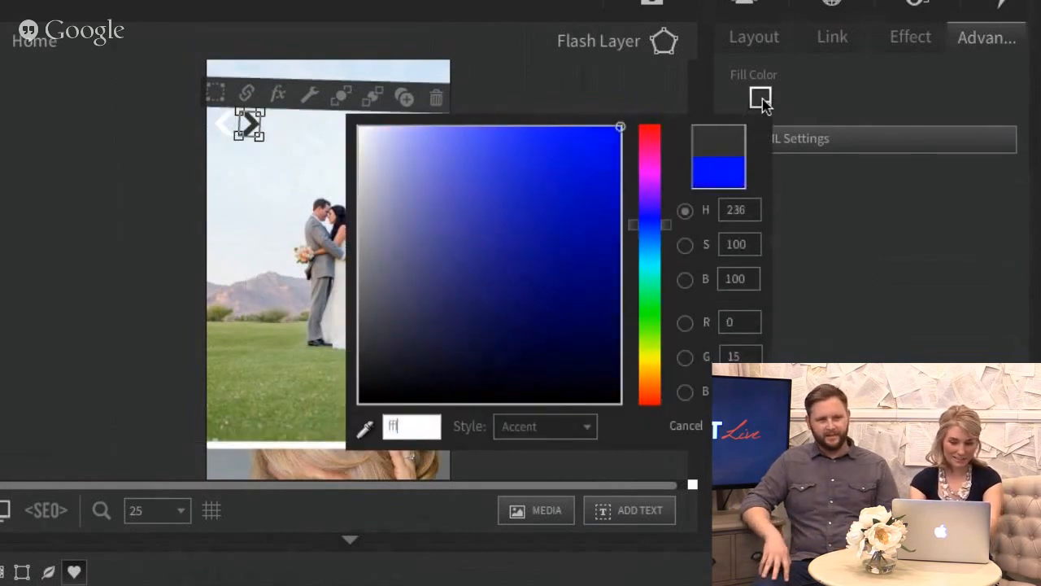
text(fff)
key(Return)
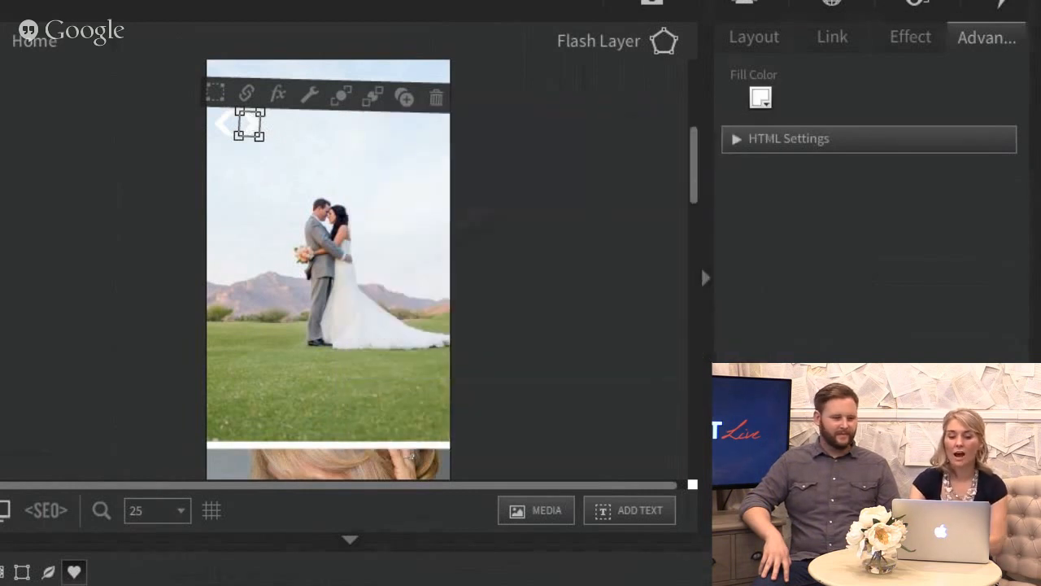
click(121, 139)
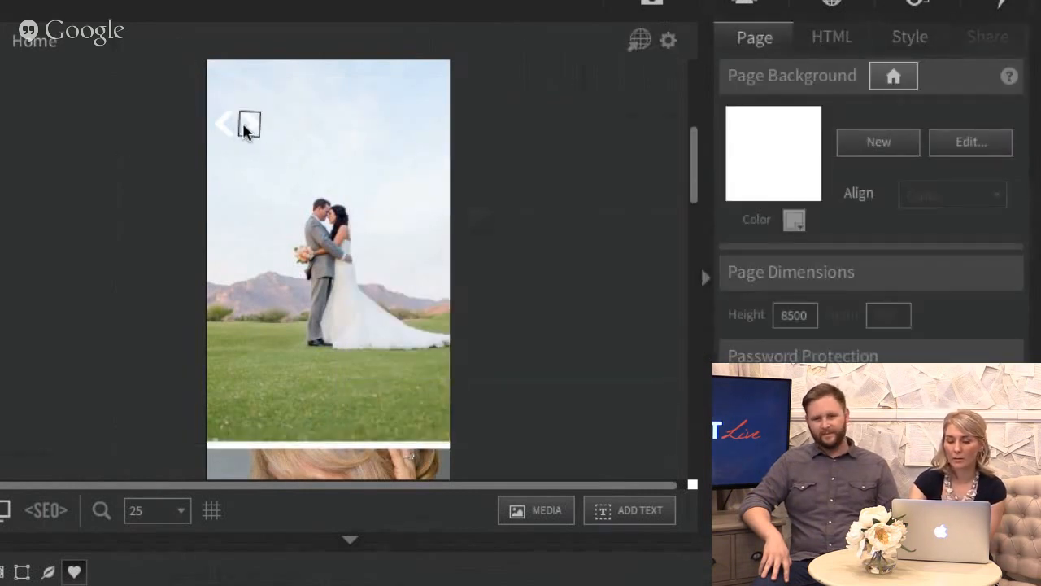
Move the two arrows to the gallery's lower right and lower left corners and align their top edges.
drag(247, 128, 444, 436)
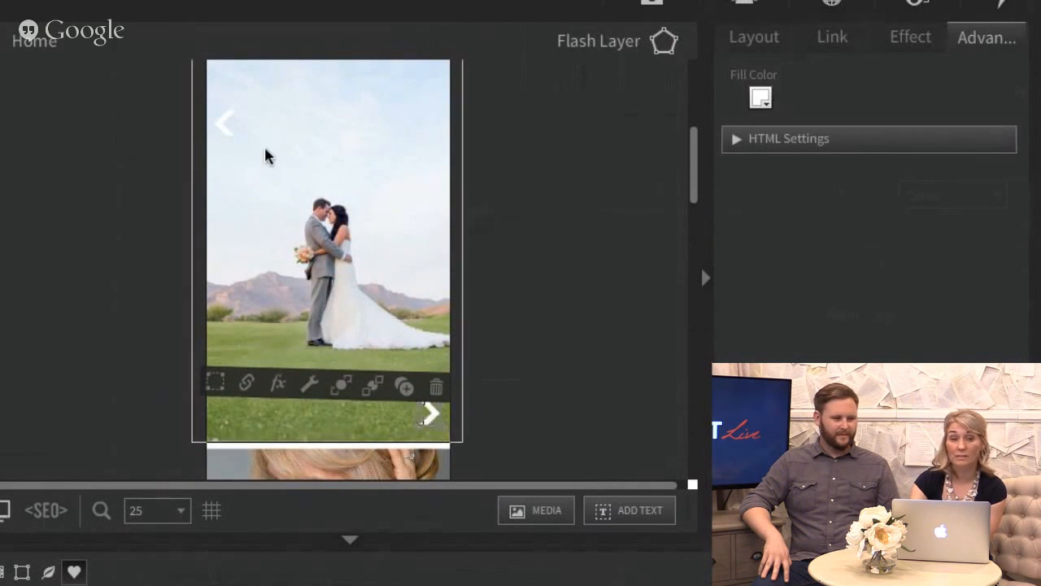
drag(225, 125, 225, 421)
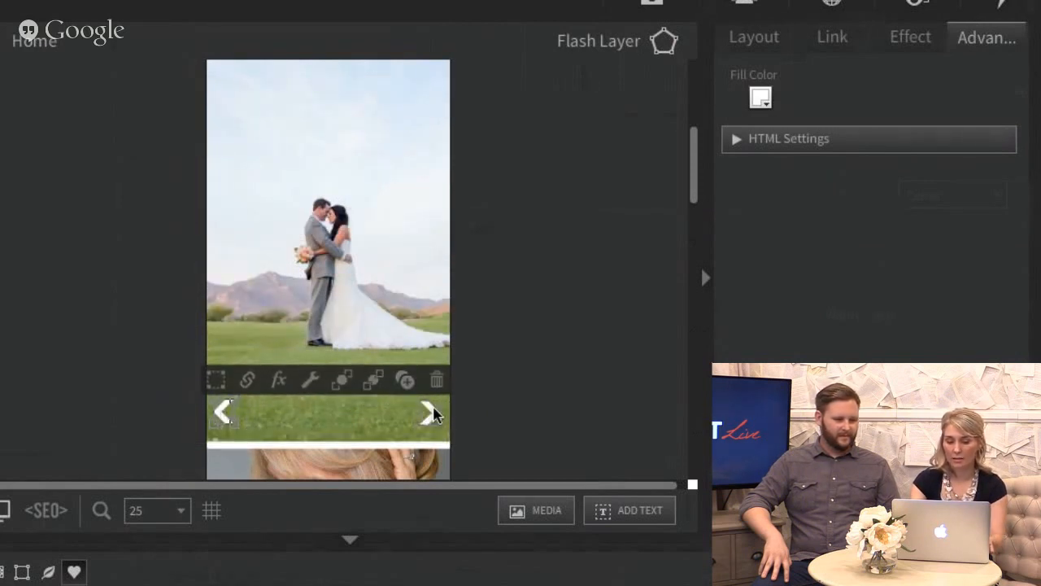
shift+click(432, 411)
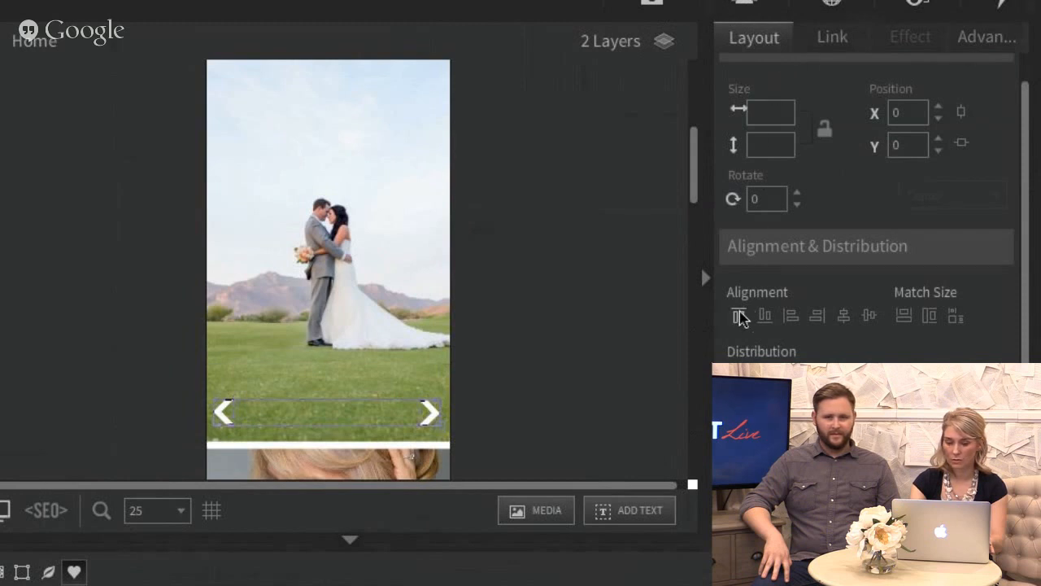
click(485, 308)
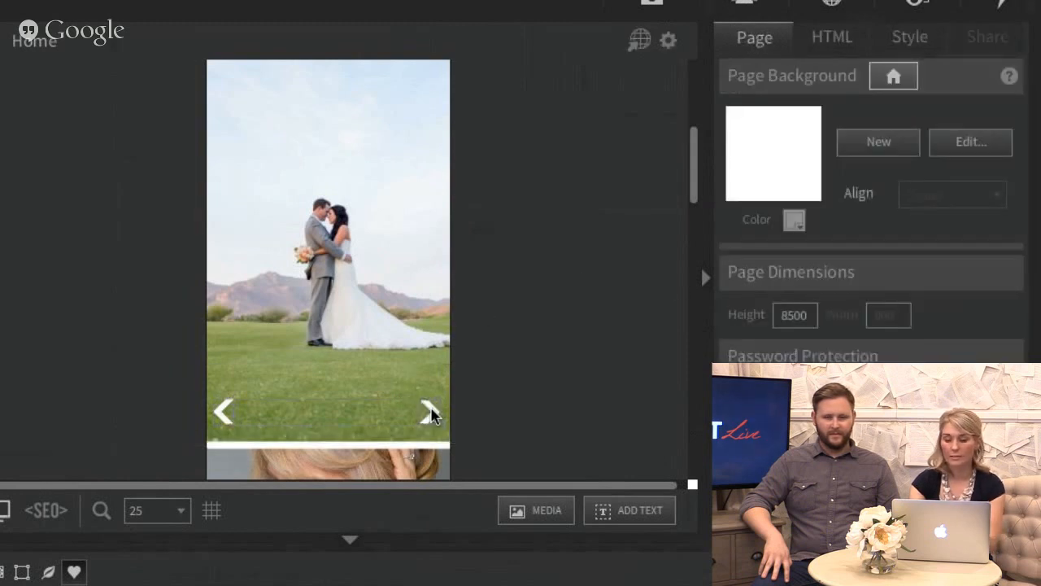
Set the right-pointing gallery arrow's link type to Action.
click(426, 407)
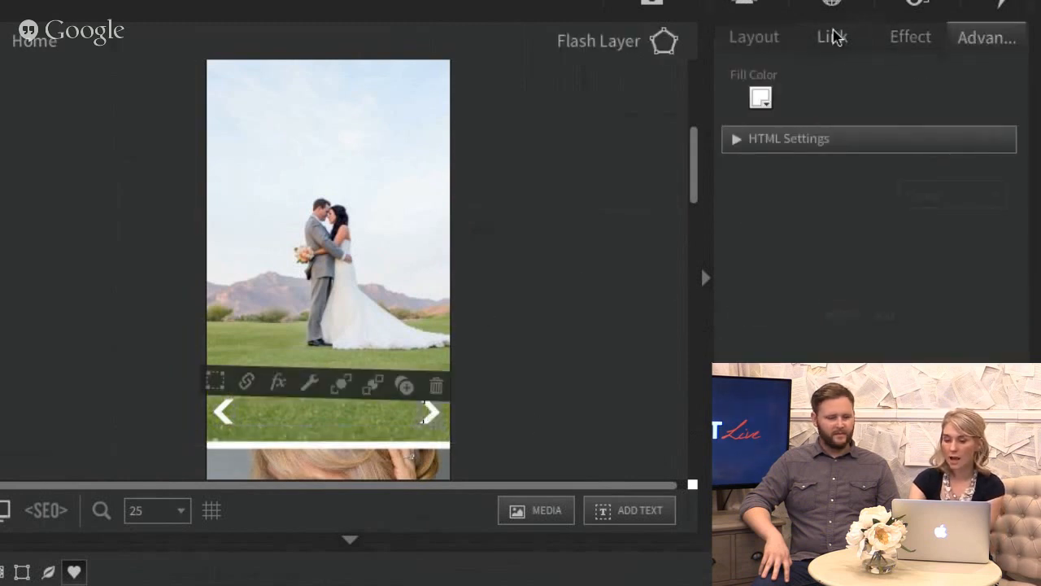
click(895, 39)
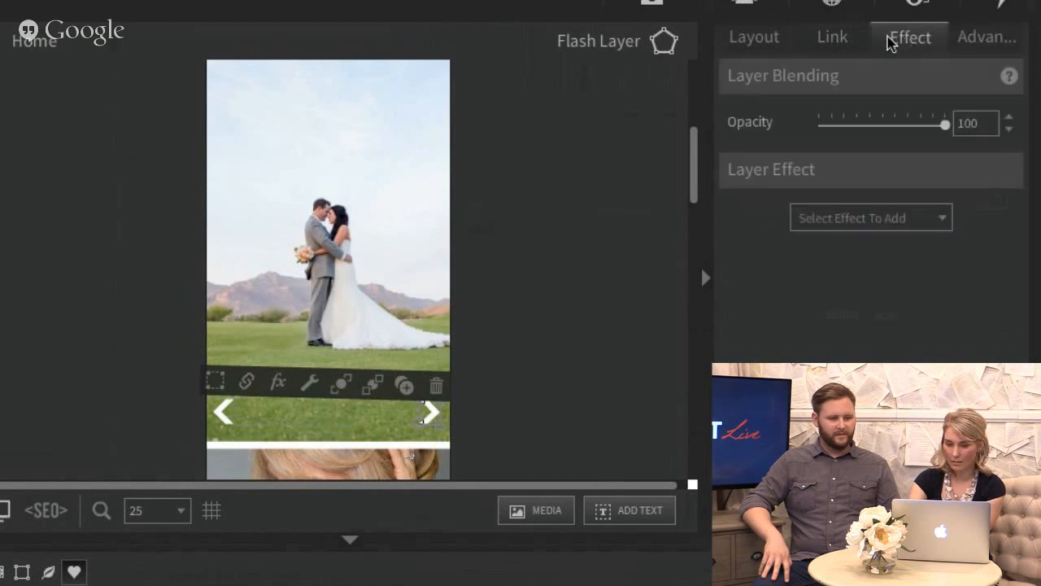
click(844, 40)
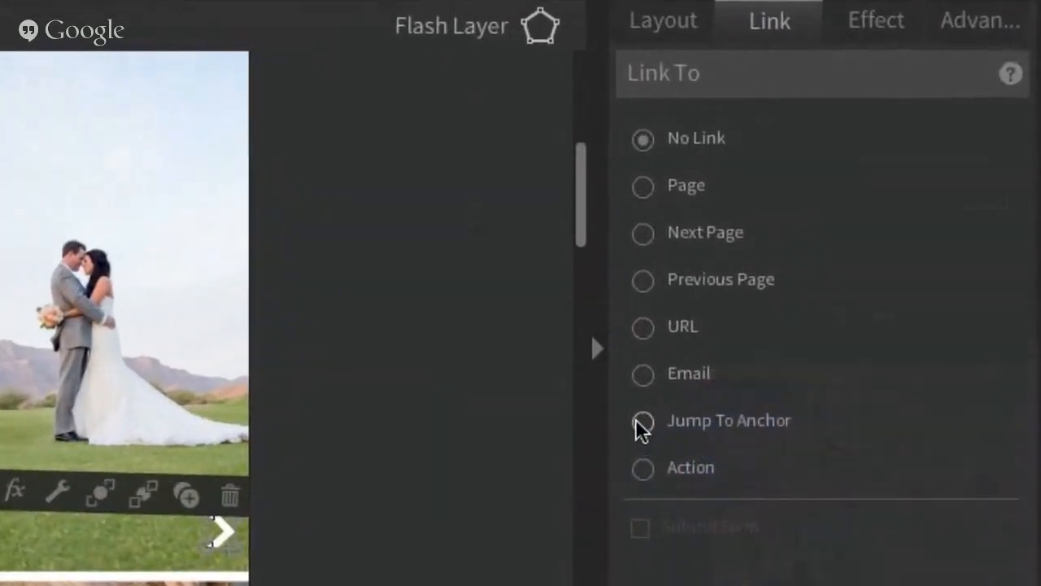
click(643, 467)
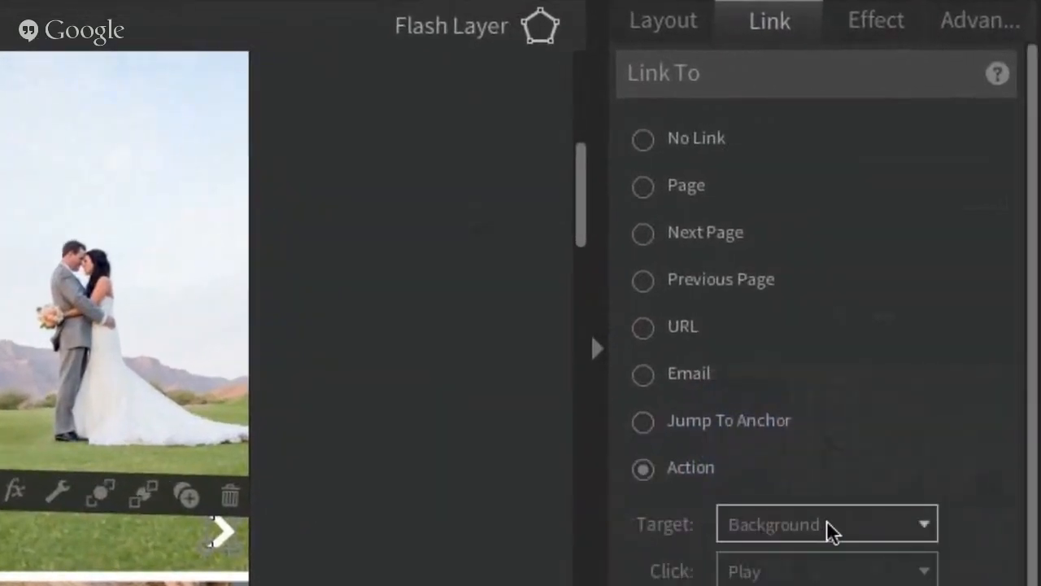
Assign the wedding photo gallery's image area to Gallery 1 in its display settings.
click(154, 316)
click(986, 23)
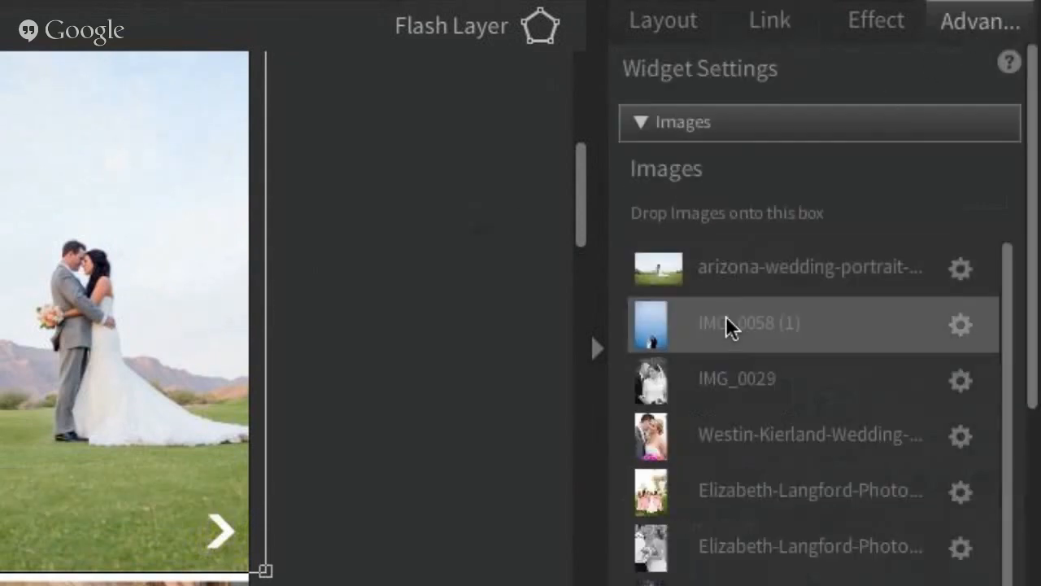
scroll(724, 323, down, 1)
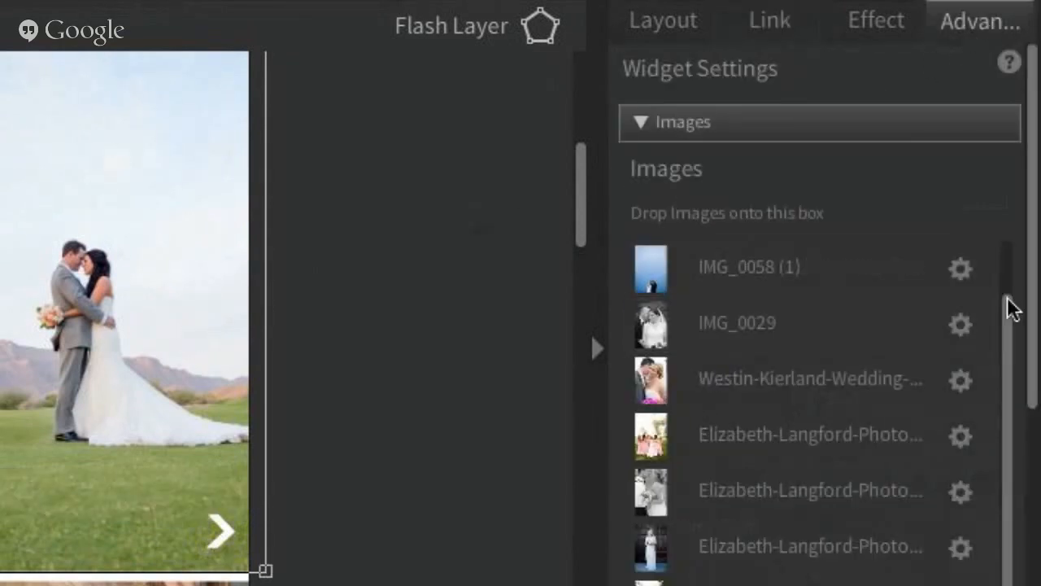
scroll(1032, 295, down, 5)
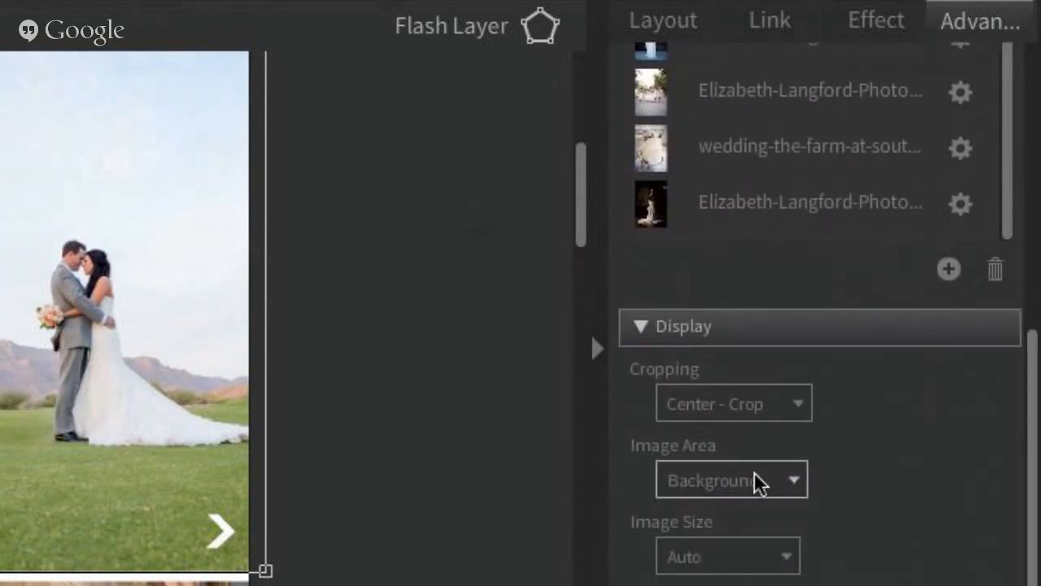
click(790, 481)
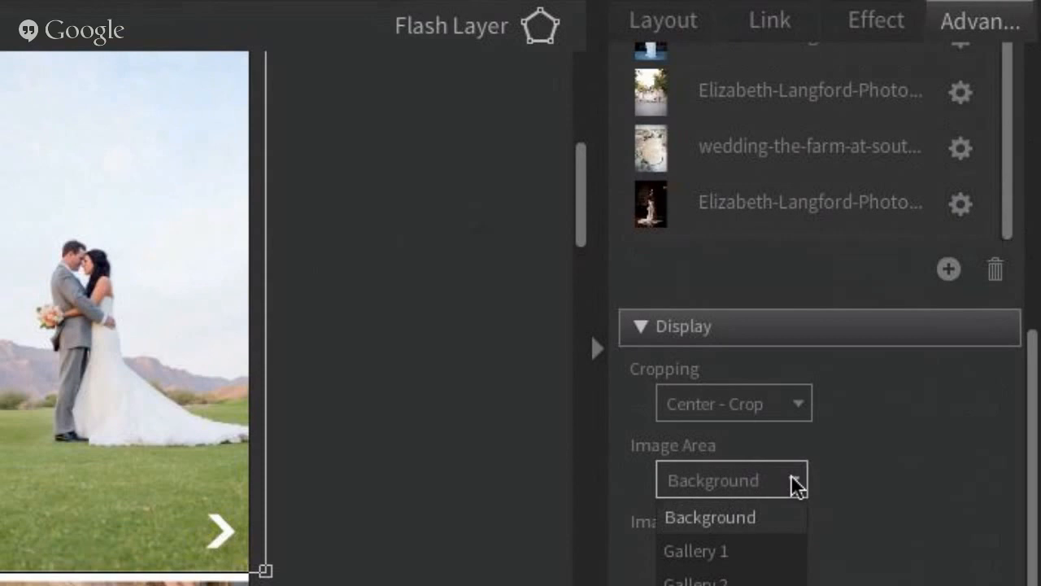
click(734, 563)
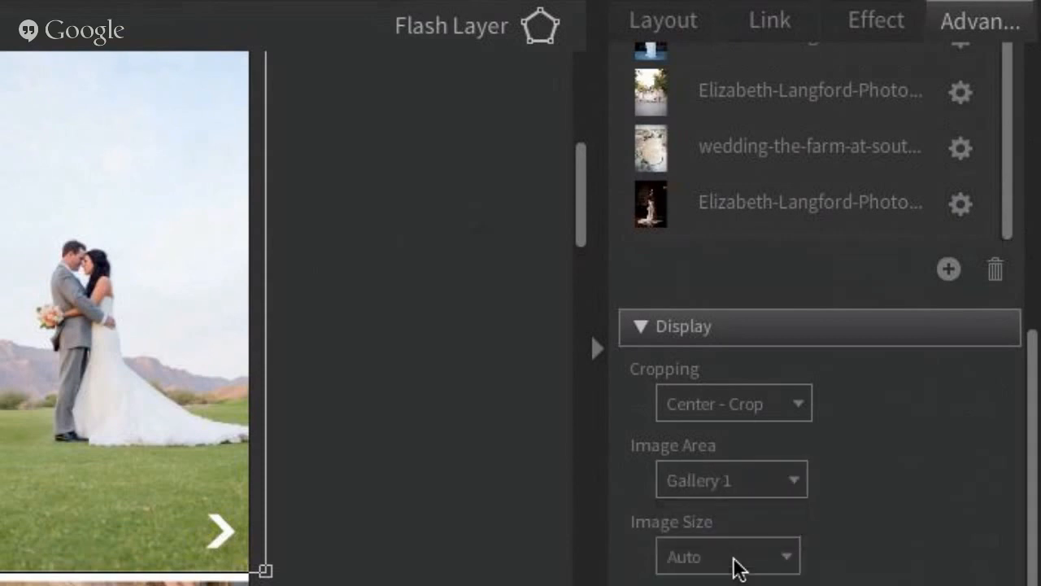
click(379, 200)
Set the right-pointing arrow's action target to Gallery 1 and its click action to Next.
click(229, 546)
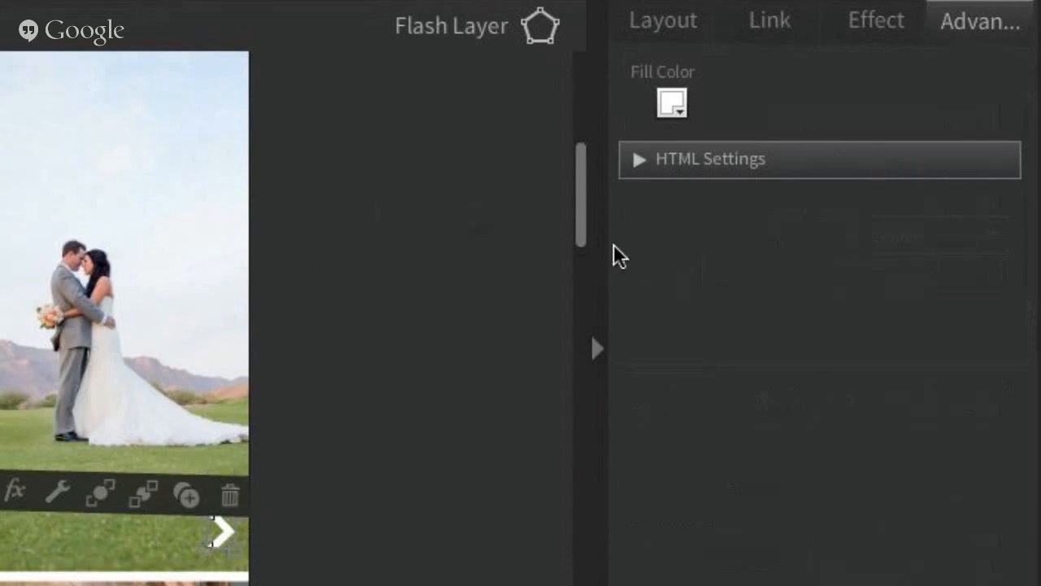
click(761, 41)
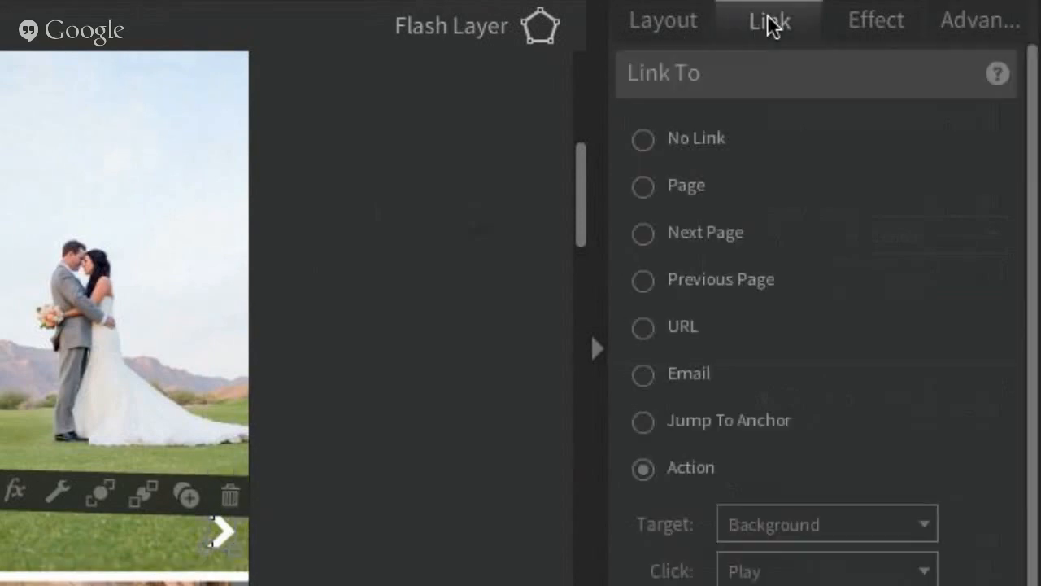
click(850, 528)
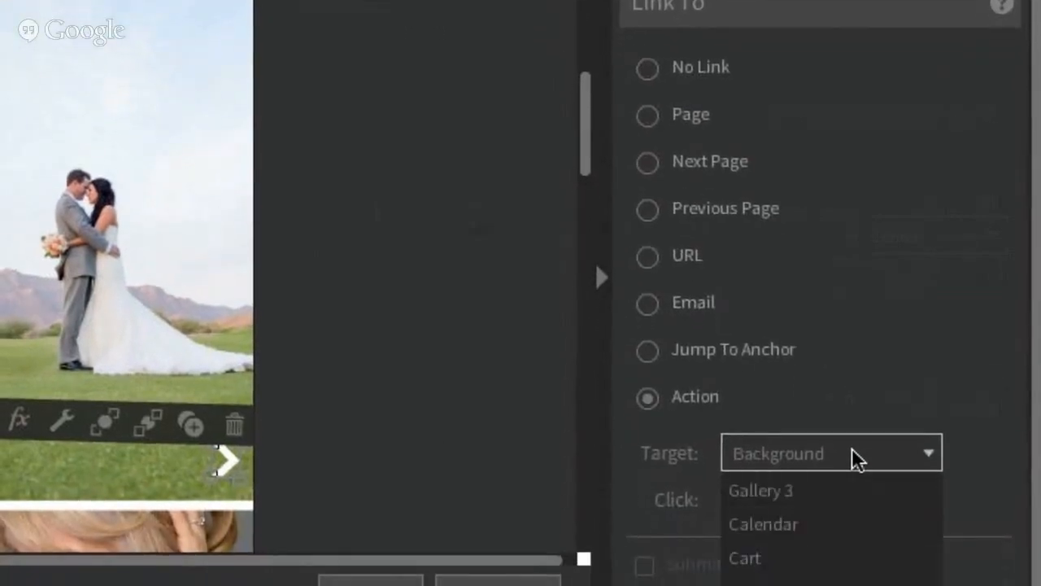
click(812, 529)
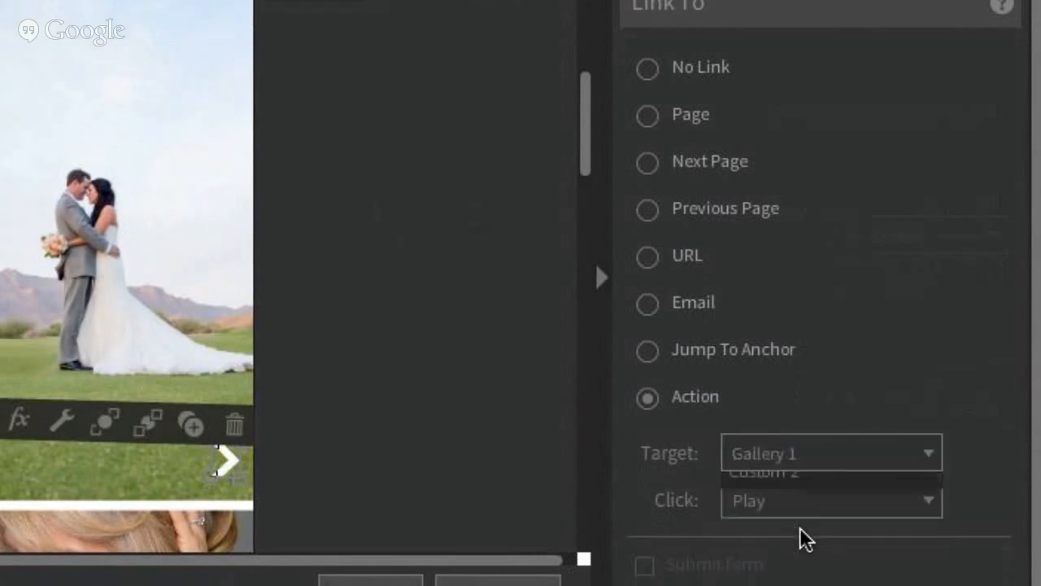
click(806, 506)
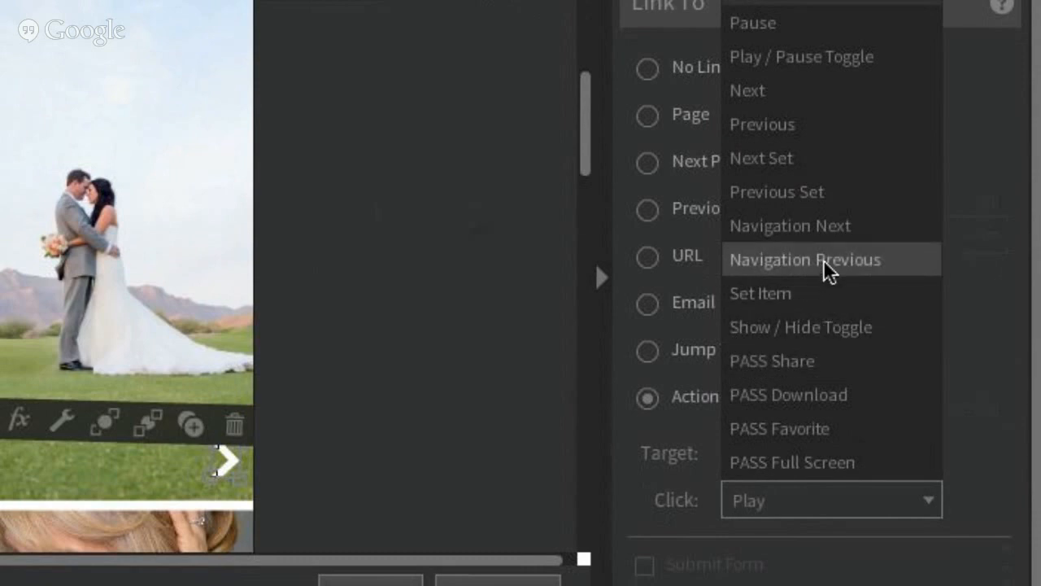
click(787, 104)
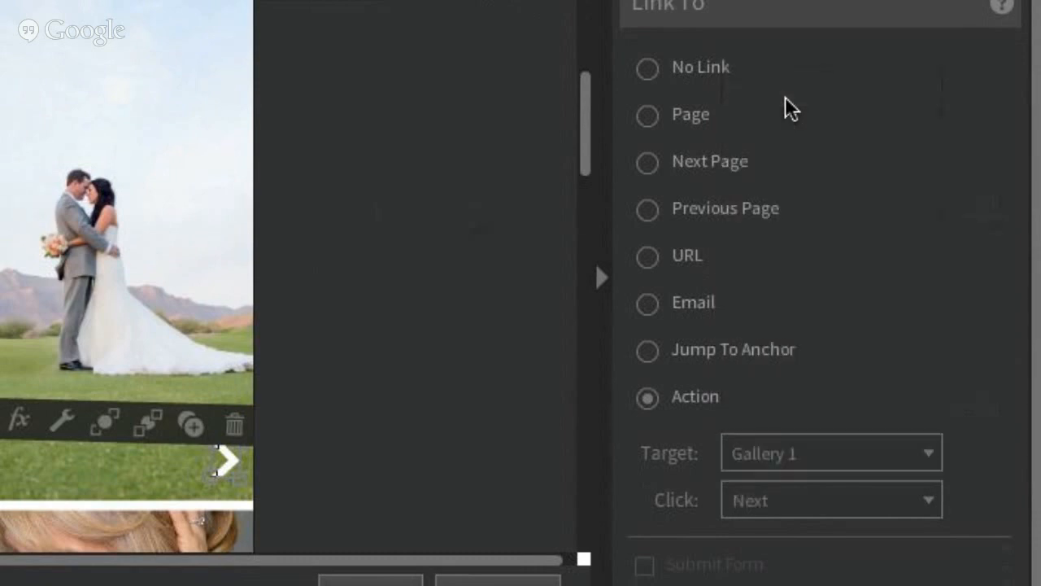
Link the left-pointing arrow to an Action with target Gallery 1 and click action Previous.
click(2, 461)
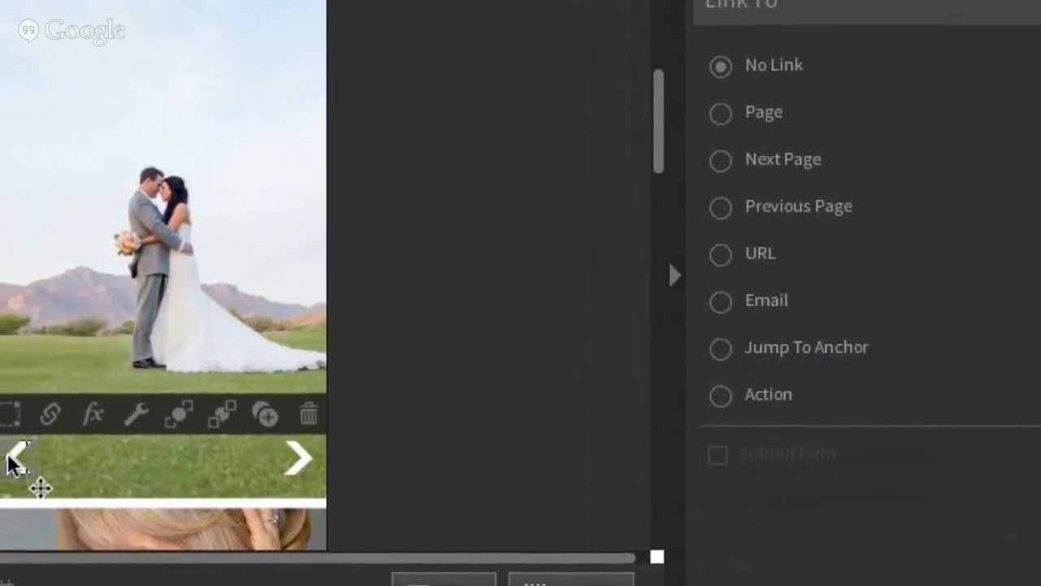
click(722, 396)
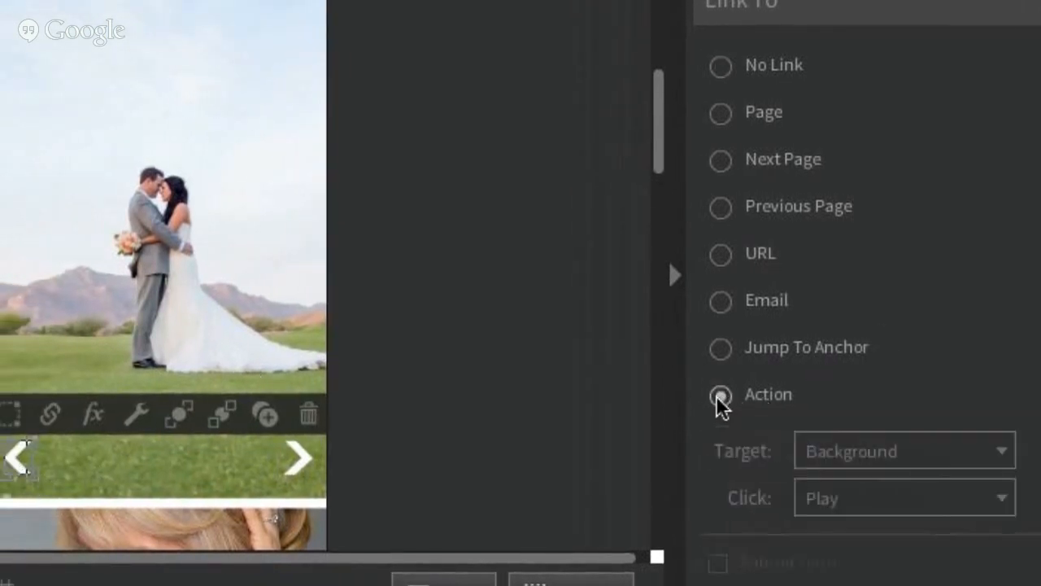
click(862, 459)
click(860, 521)
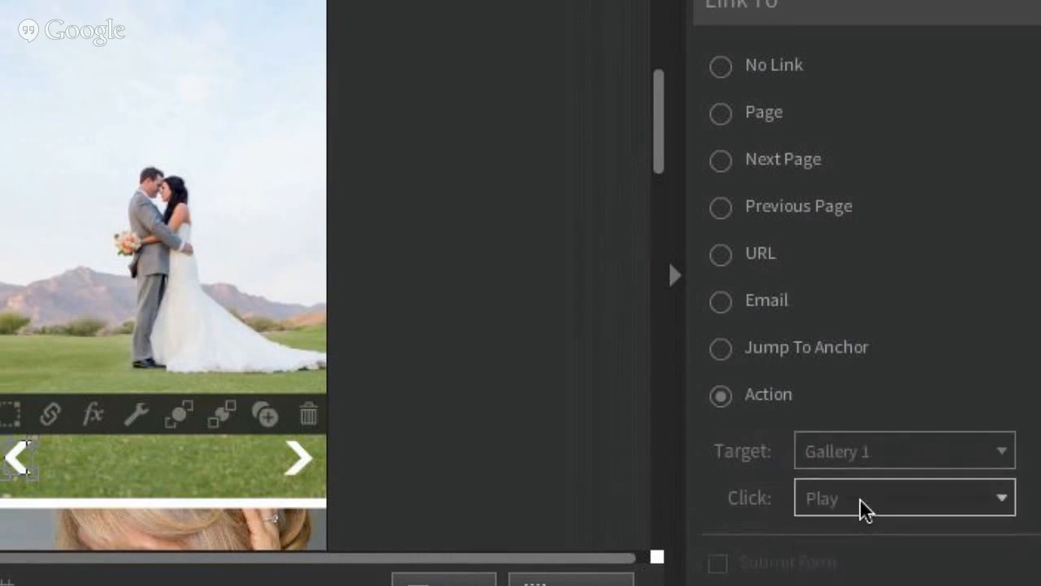
click(863, 505)
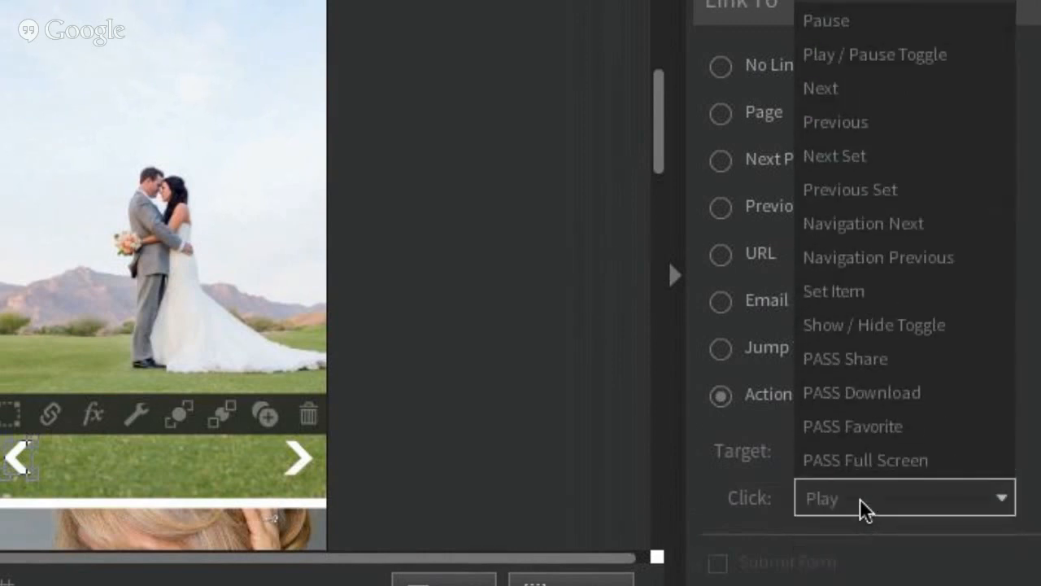
click(822, 125)
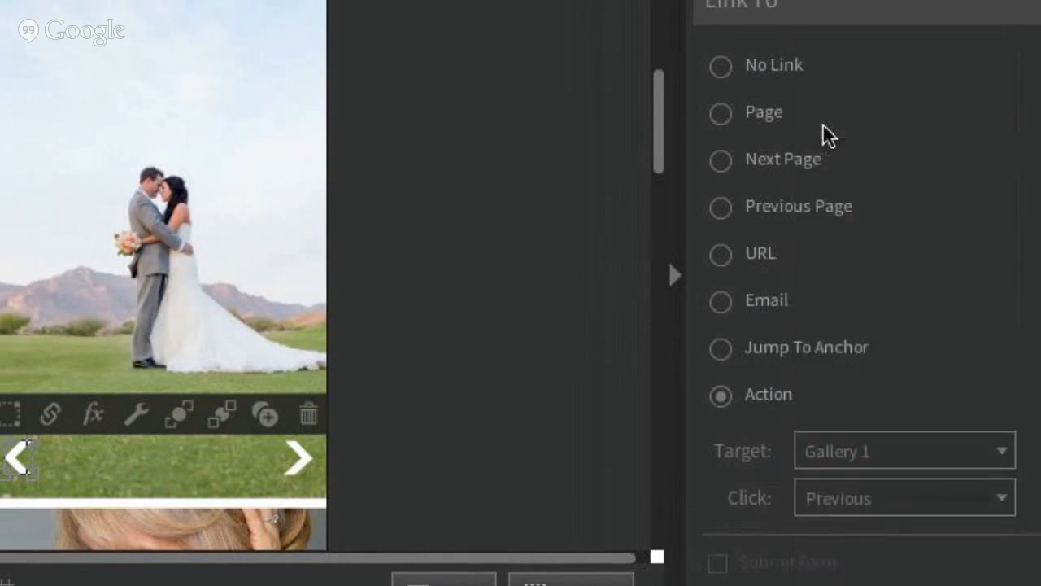
click(437, 365)
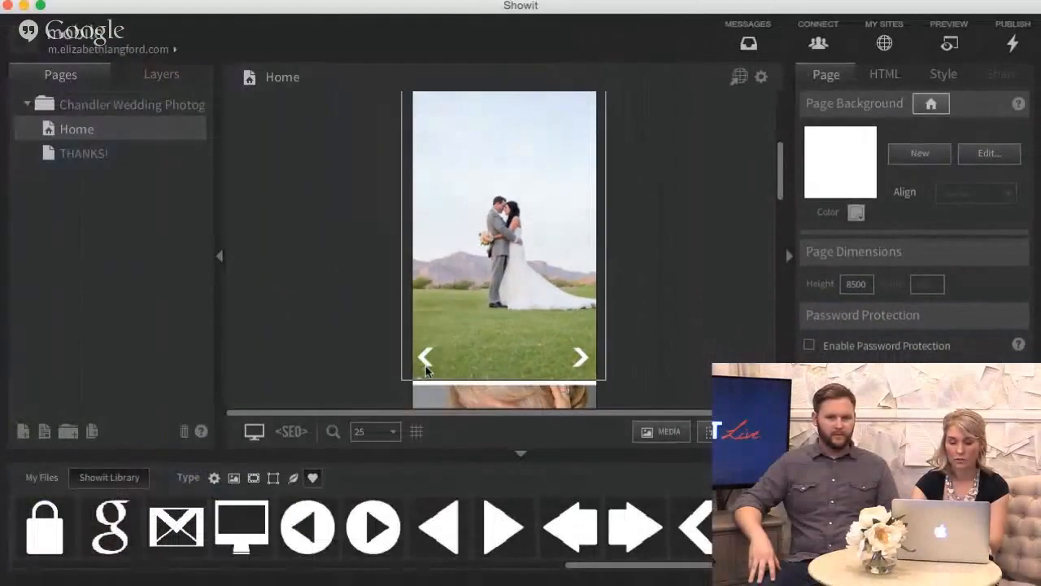
Move both gallery arrows together up the photo to about the height of the couple's heads.
click(18, 457)
shift+click(583, 360)
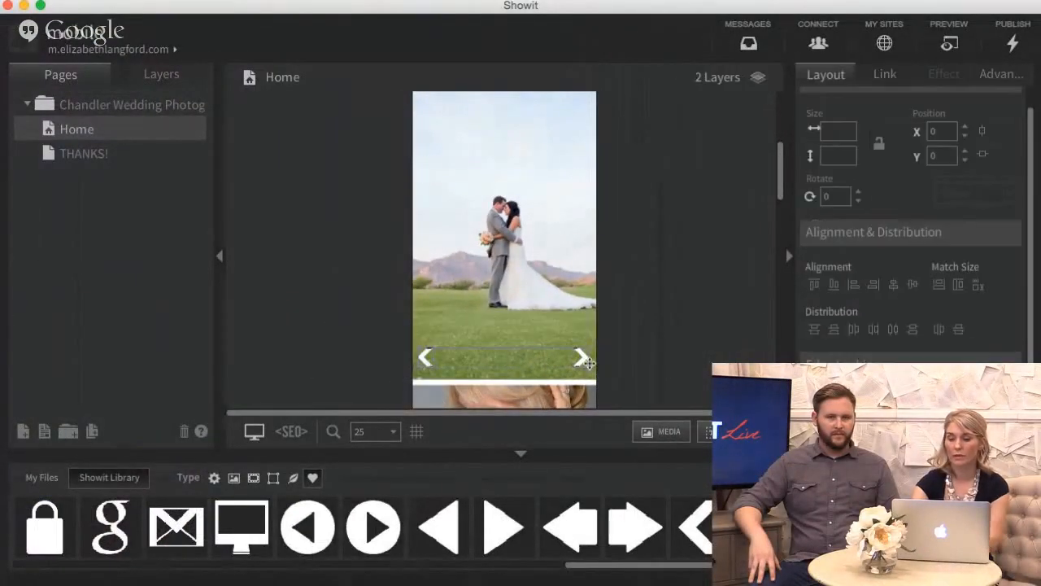
click(895, 78)
click(1013, 76)
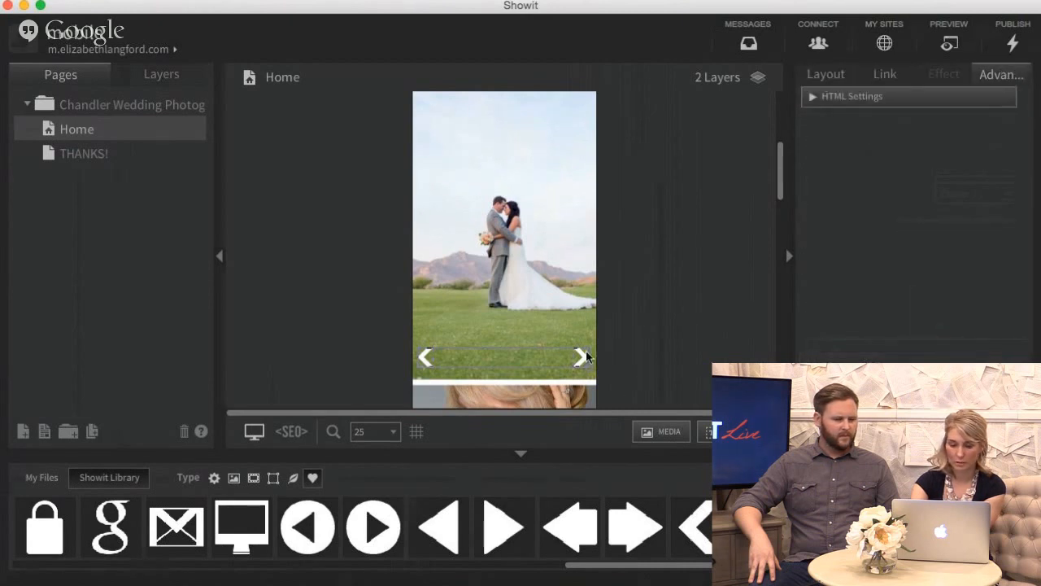
drag(582, 355, 584, 194)
click(702, 192)
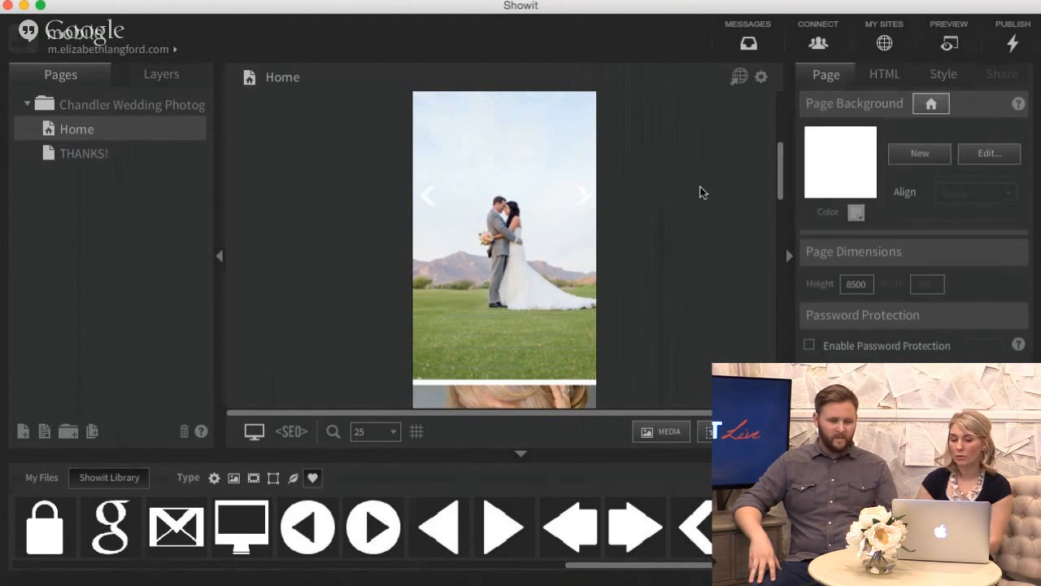
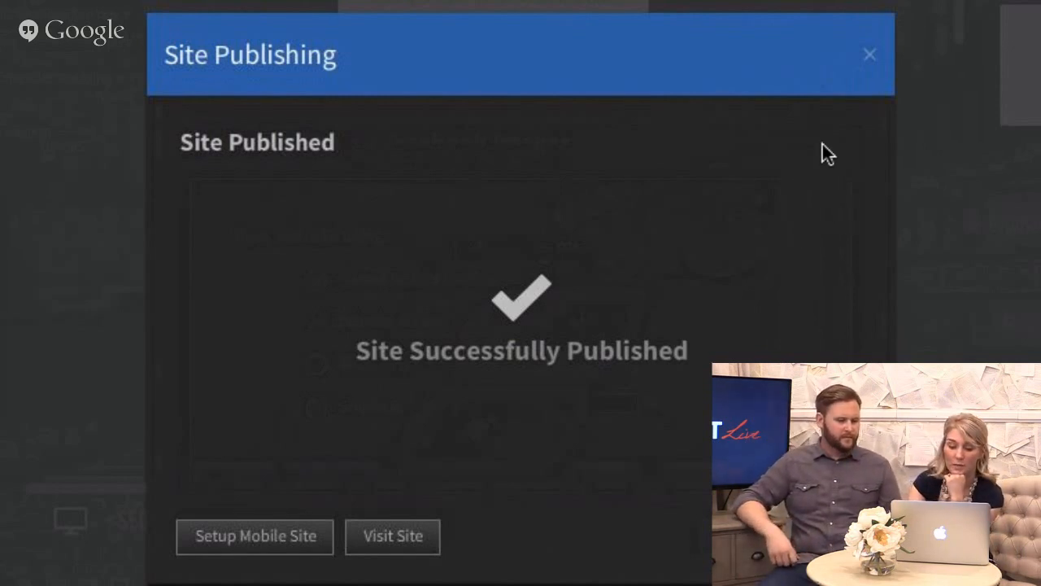
Dismiss the mobile site's publishing confirmation and open the main desktop site.
click(869, 55)
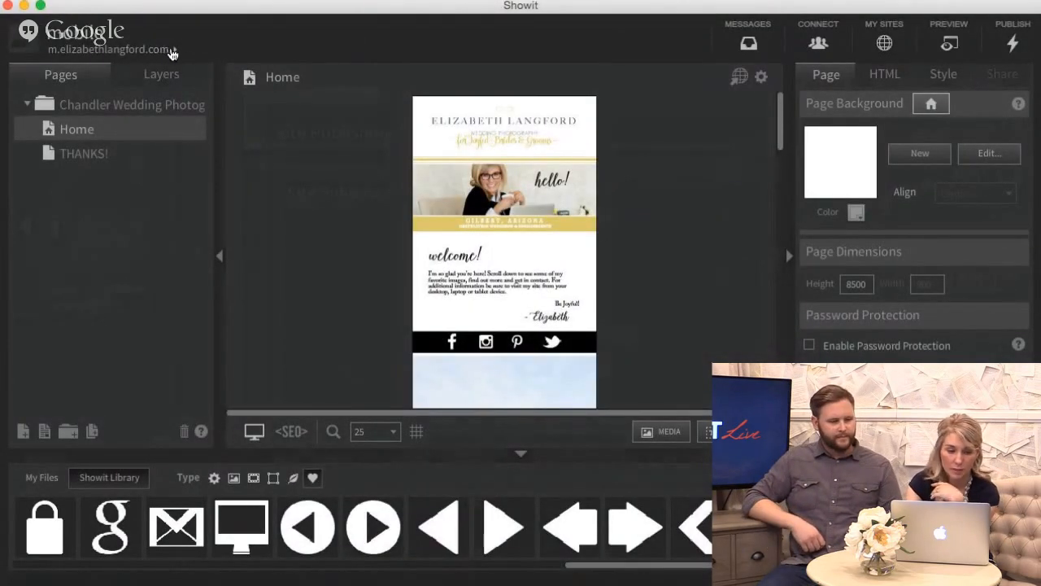
click(174, 50)
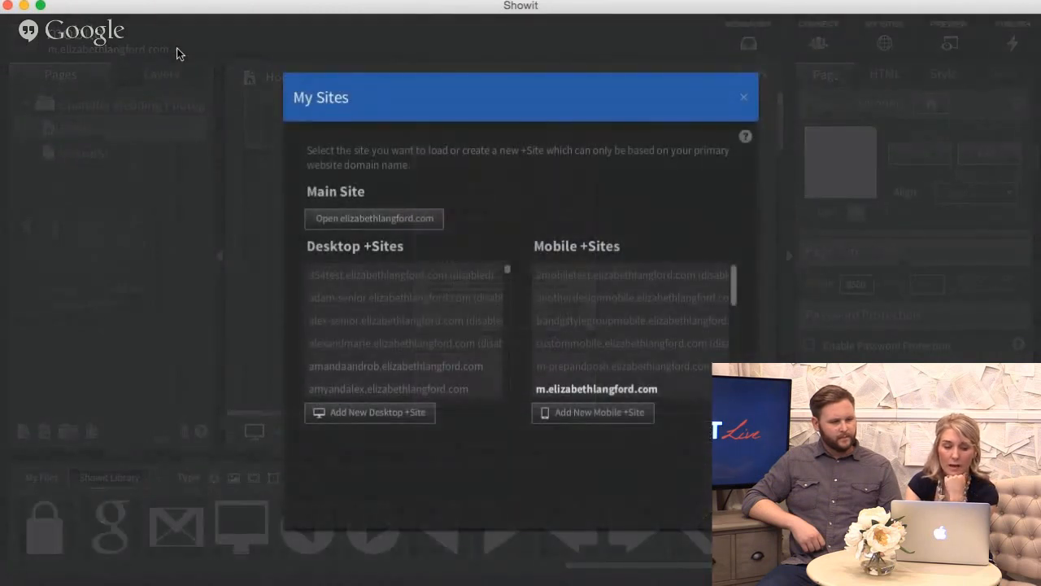
click(383, 215)
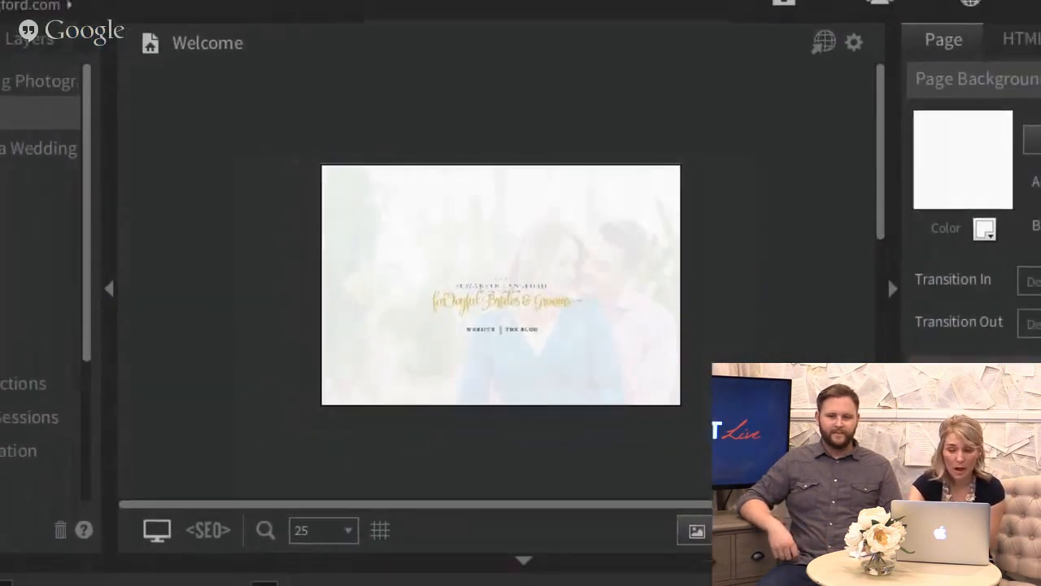
Start publishing the main site with full options and advance past the site information and loader settings to Mobile Settings.
click(1012, 45)
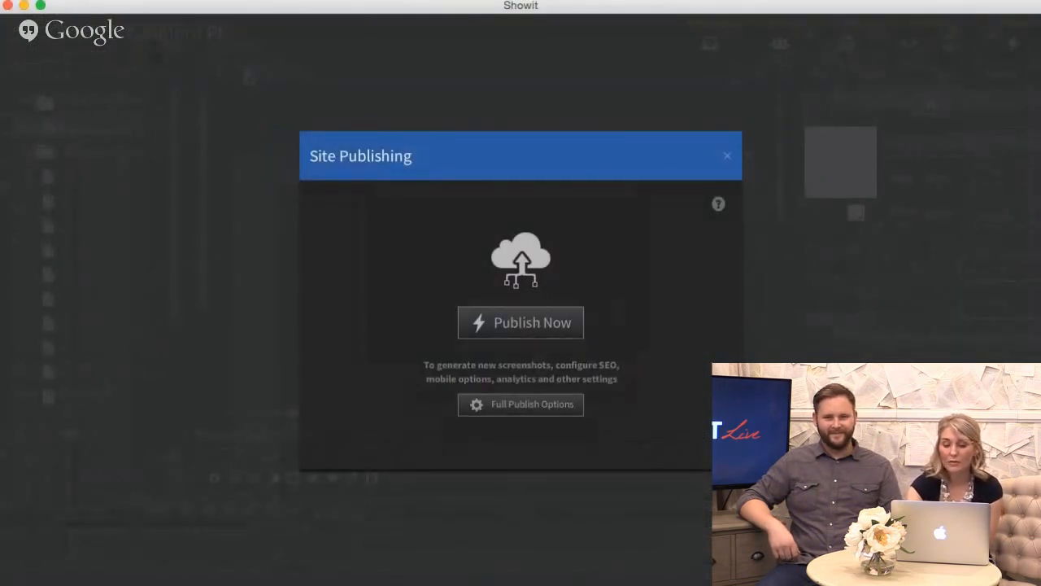
click(531, 408)
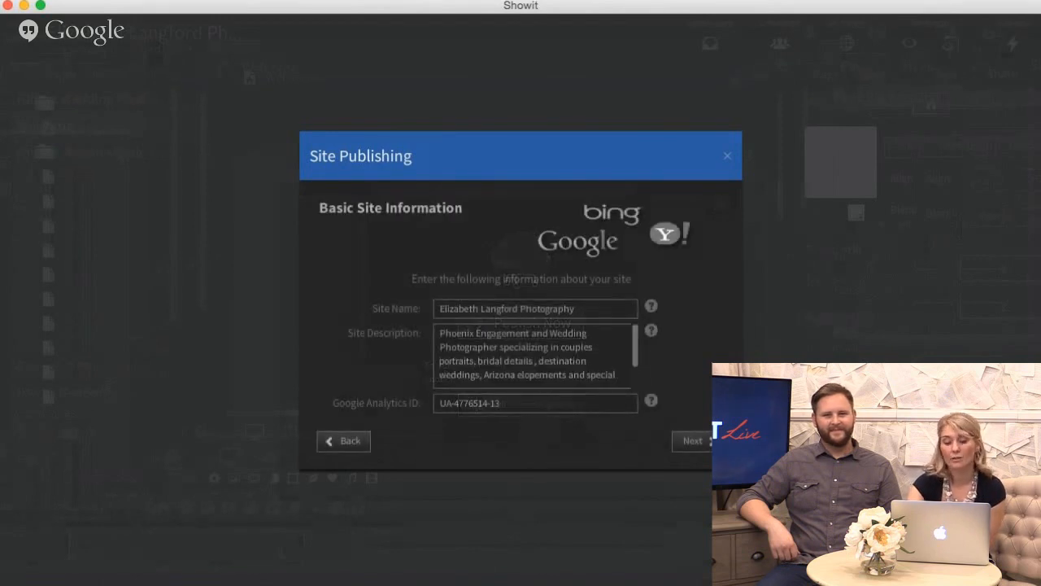
click(691, 445)
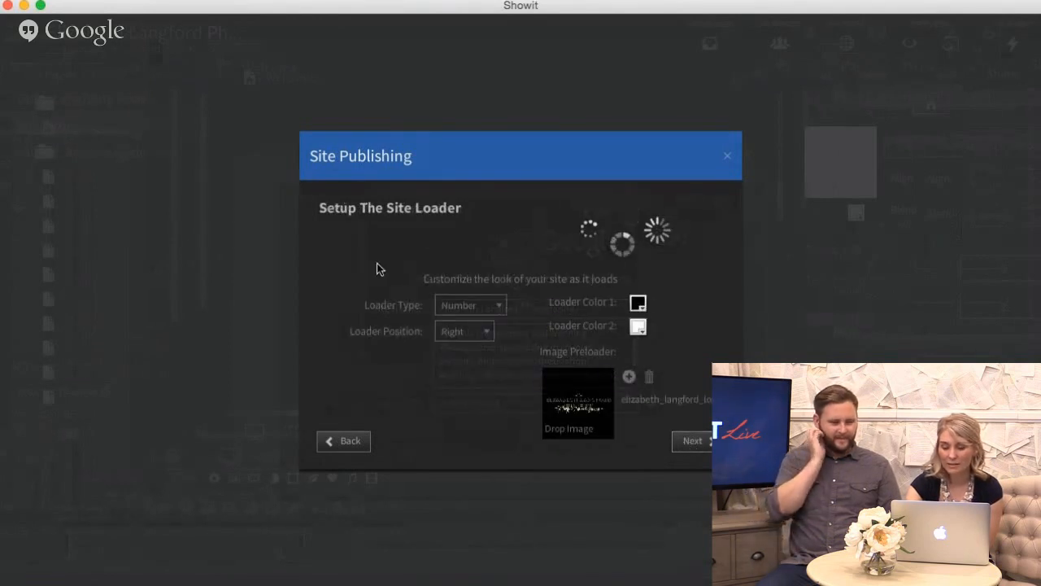
click(694, 446)
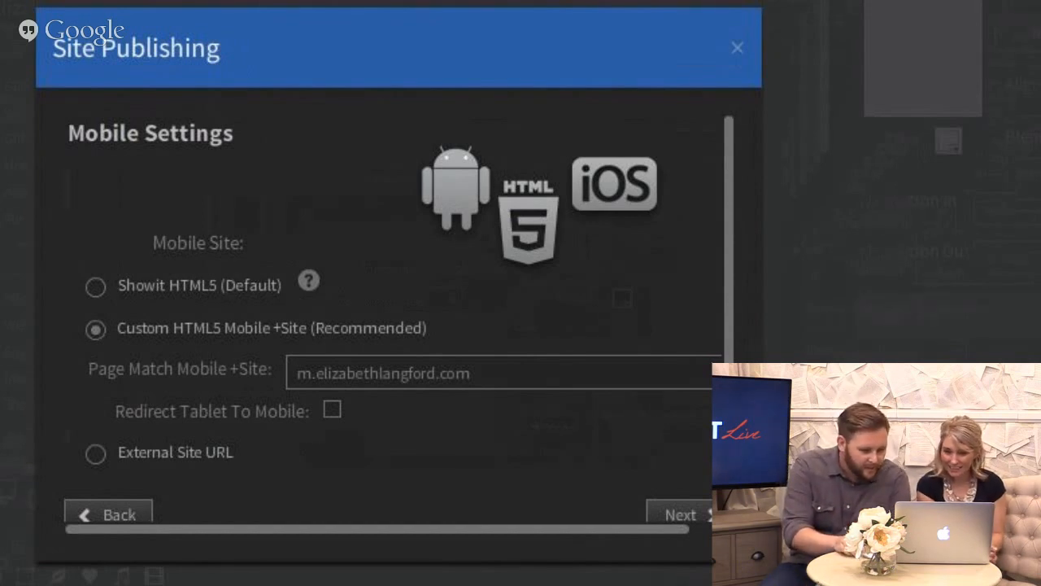
Match the custom HTML5 mobile +Site to the "m." subdomain and publish the main site with Showit Instant Hosting.
drag(729, 132, 729, 155)
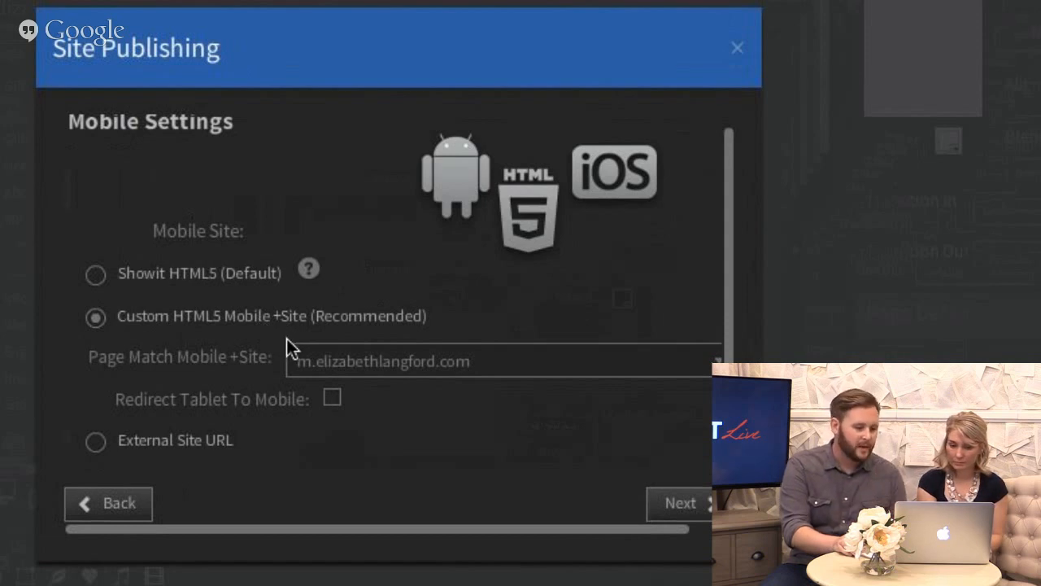
click(347, 367)
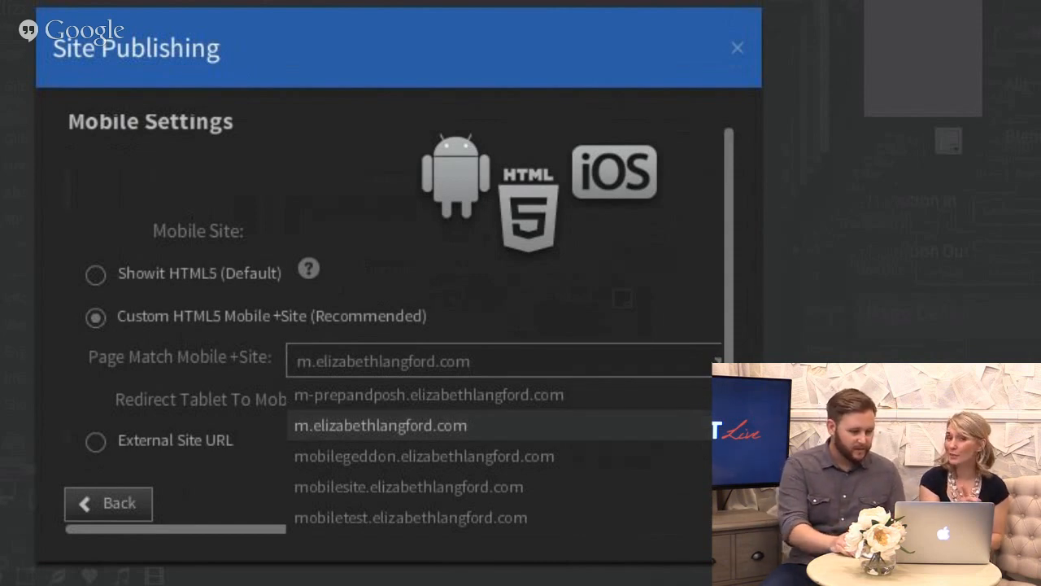
click(436, 425)
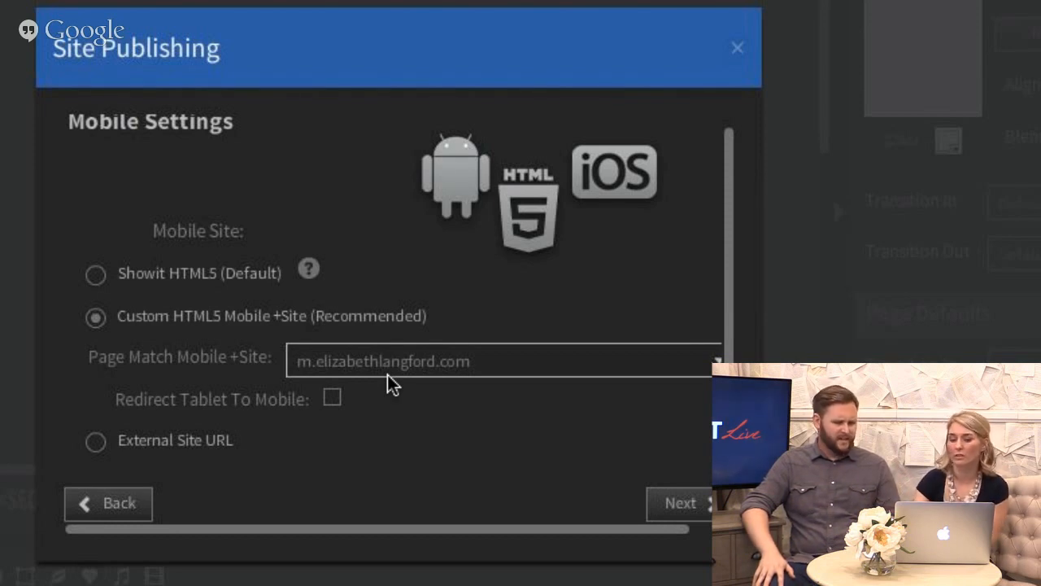
click(690, 503)
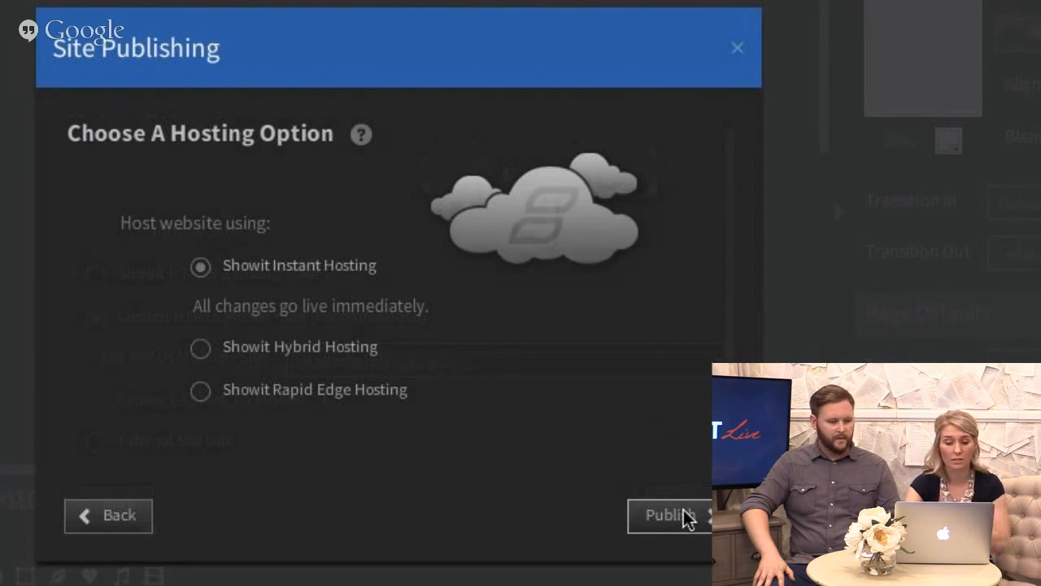
click(686, 516)
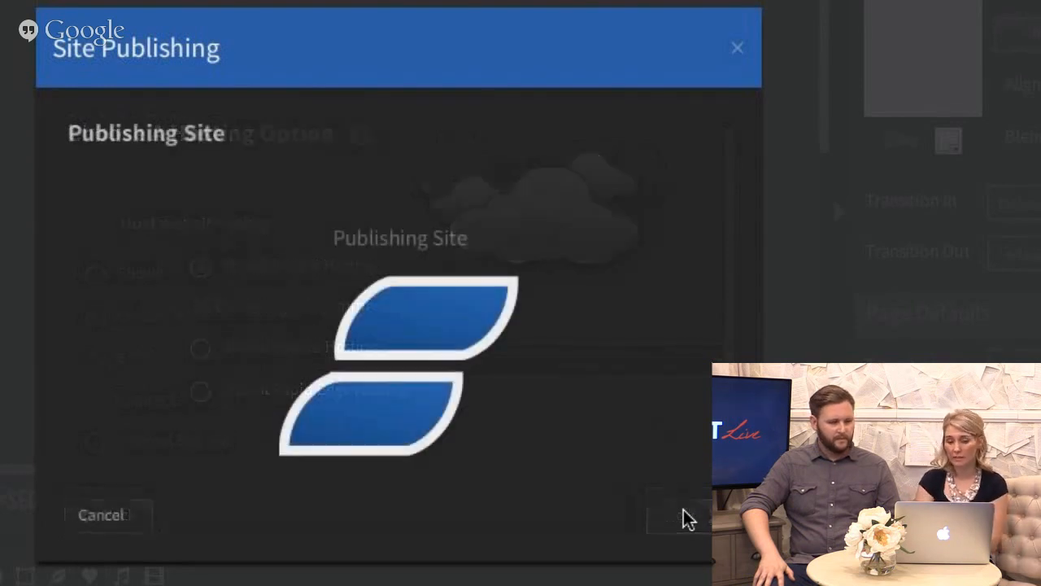